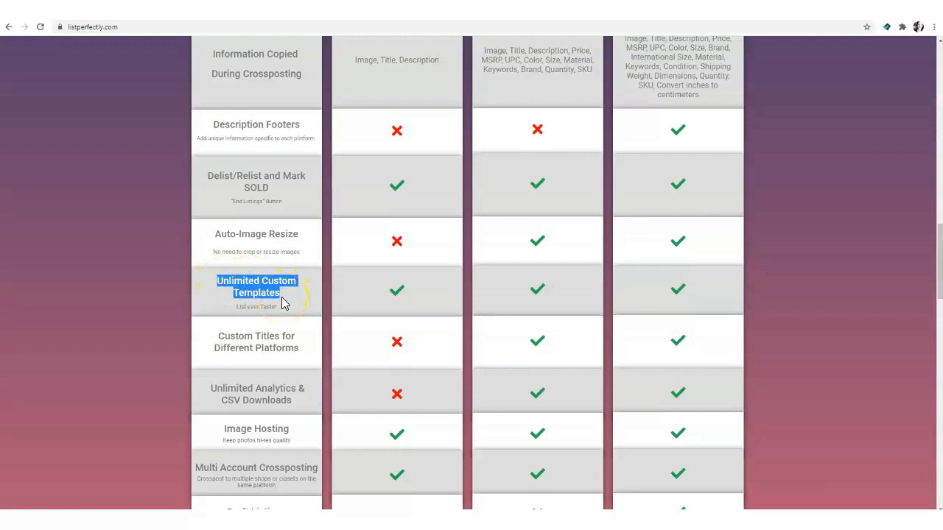
Step: Examine the plan comparison table for the features included in the Simple, Business and Pro plans
{"action": "scroll", "coordinate": [273, 389], "scroll_direction": "down", "scroll_amount": 2}
{"action": "left_click_drag", "start_coordinate": [221, 333], "coordinate": [320, 337]}
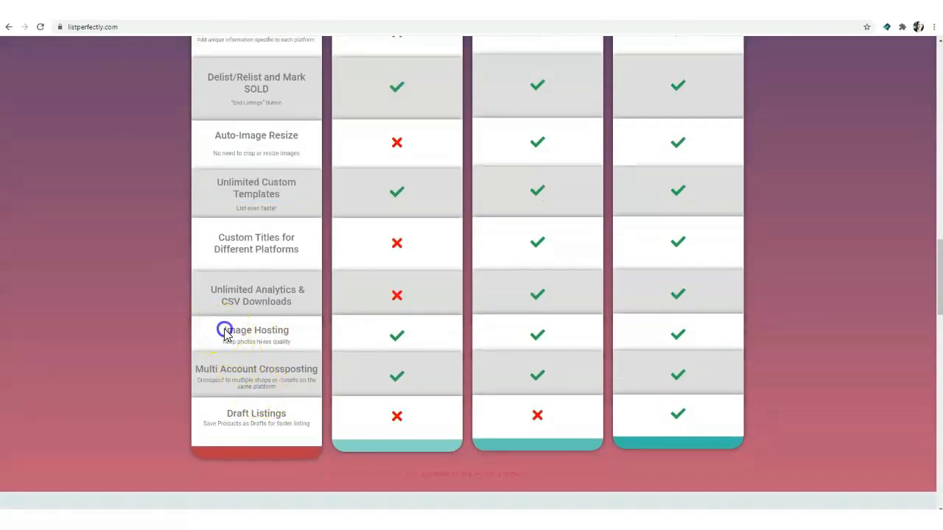
{"action": "left_click", "coordinate": [320, 337]}
{"action": "left_click_drag", "start_coordinate": [211, 141], "coordinate": [301, 142]}
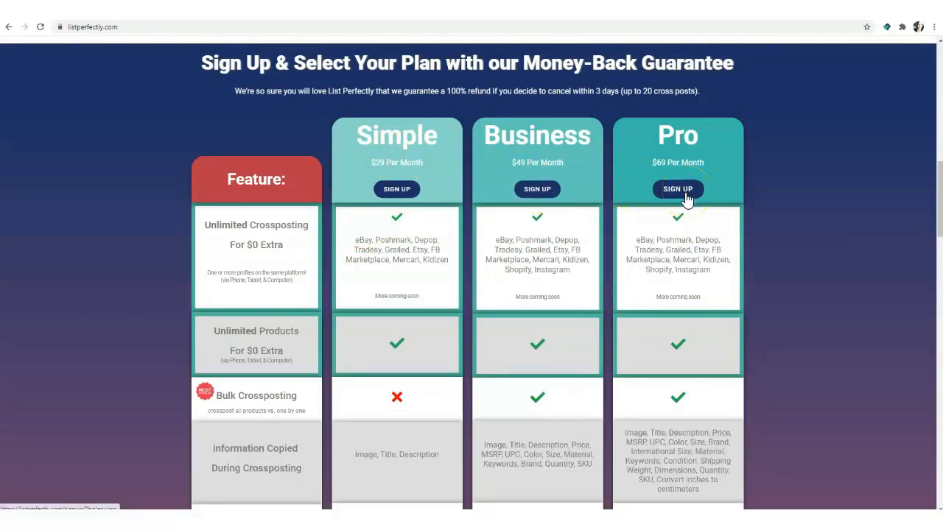
{"action": "scroll", "coordinate": [566, 298], "scroll_direction": "down", "scroll_amount": 3}
{"action": "scroll", "coordinate": [567, 300], "scroll_direction": "down", "scroll_amount": 2}
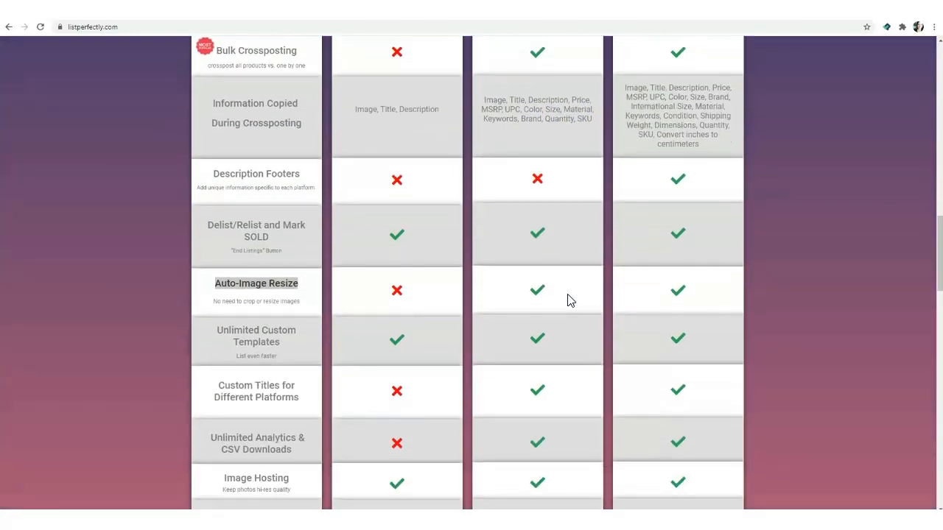
{"action": "scroll", "coordinate": [569, 300], "scroll_direction": "down", "scroll_amount": 1}
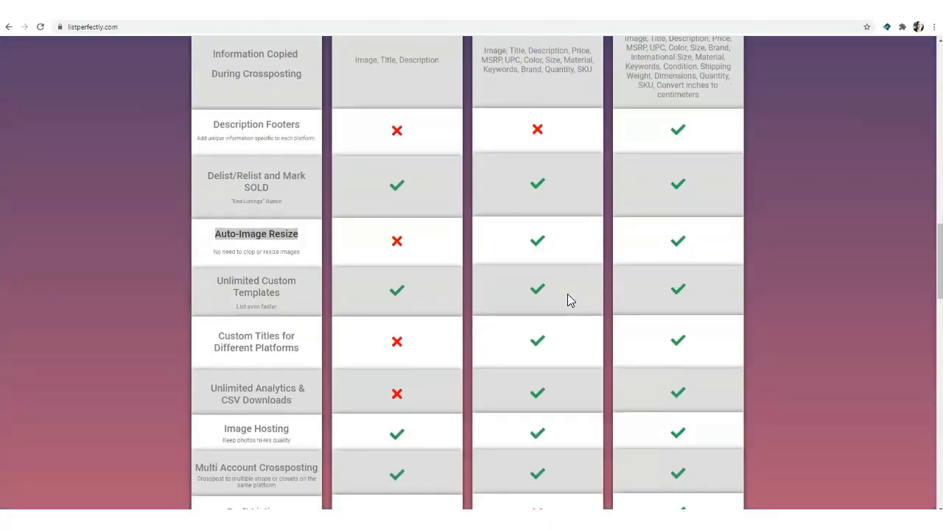
{"action": "scroll", "coordinate": [567, 295], "scroll_direction": "up", "scroll_amount": 3}
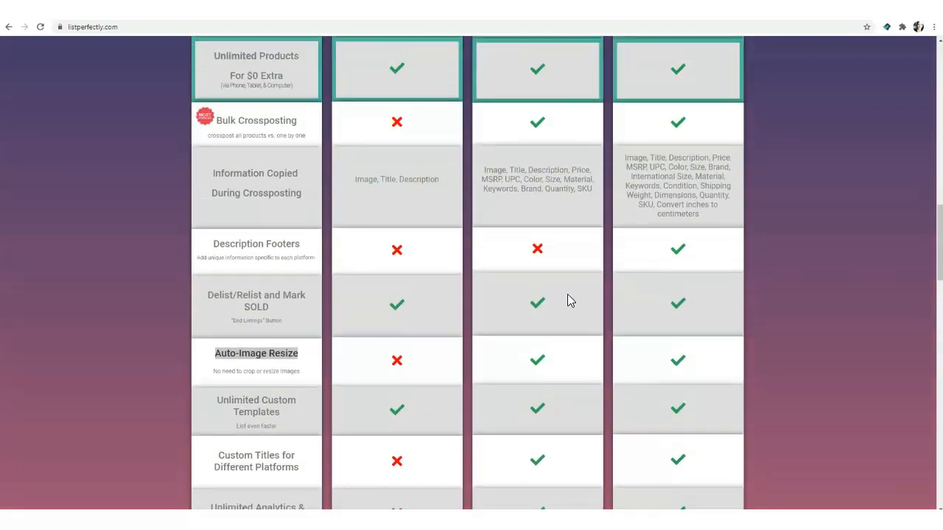
{"action": "scroll", "coordinate": [567, 294], "scroll_direction": "up", "scroll_amount": 4}
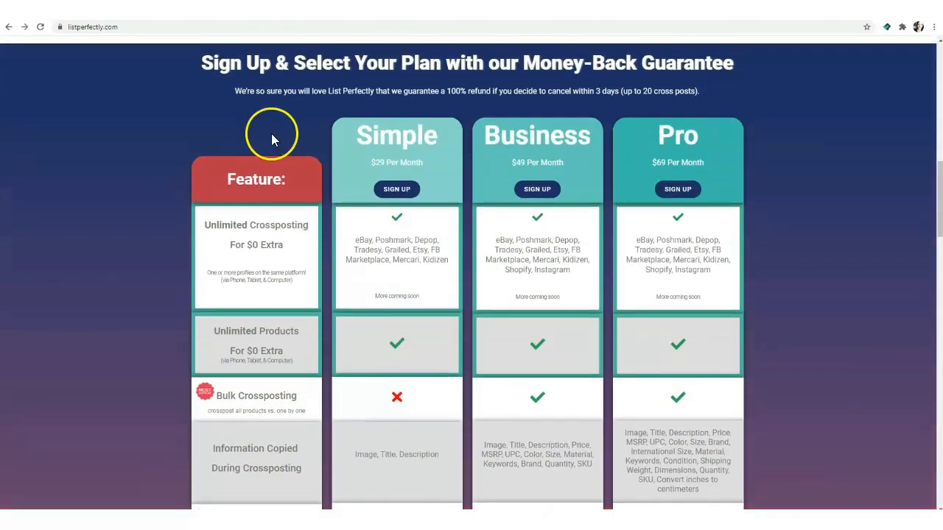
Step: Start signing up for the Simple plan, compare it with the Business plan's inclusions, and keep Simple - $29 / month selected
{"action": "left_click", "coordinate": [396, 189]}
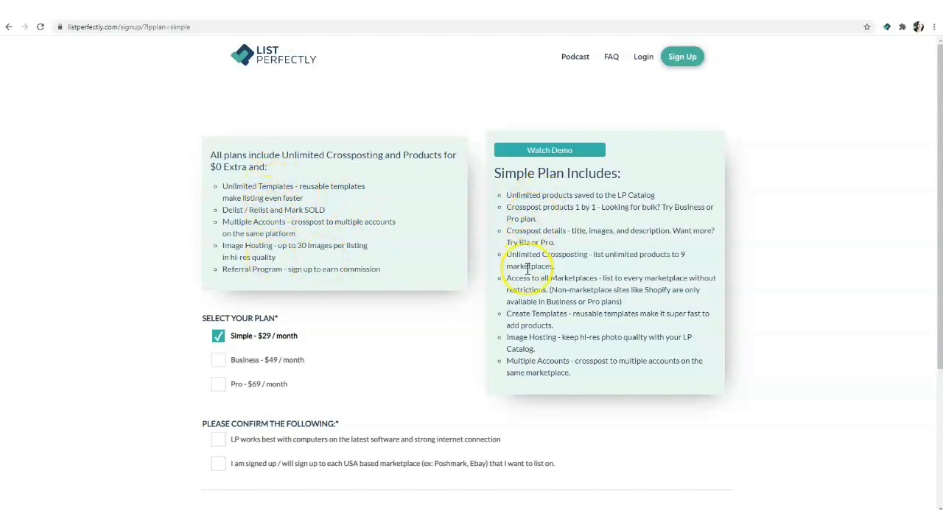
{"action": "left_click", "coordinate": [218, 361]}
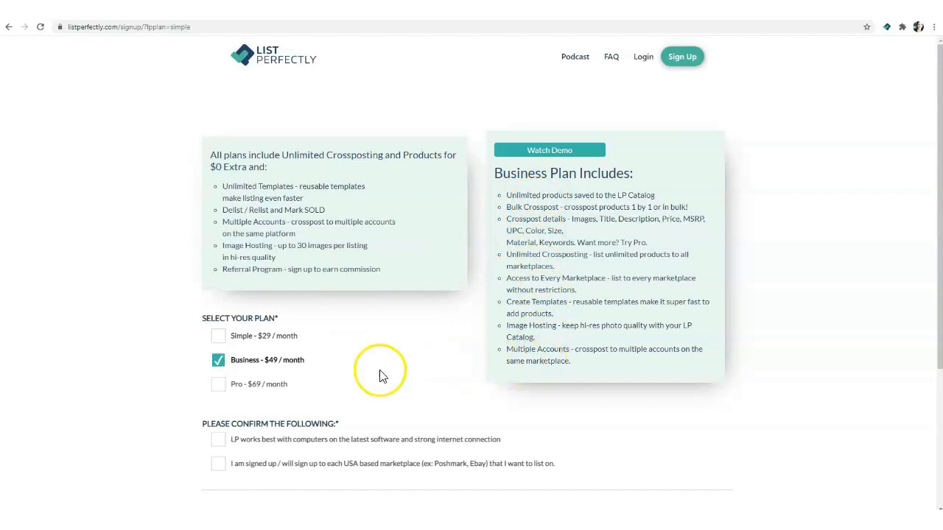
{"action": "left_click", "coordinate": [217, 342]}
{"action": "scroll", "coordinate": [217, 341], "scroll_direction": "down", "scroll_amount": 2}
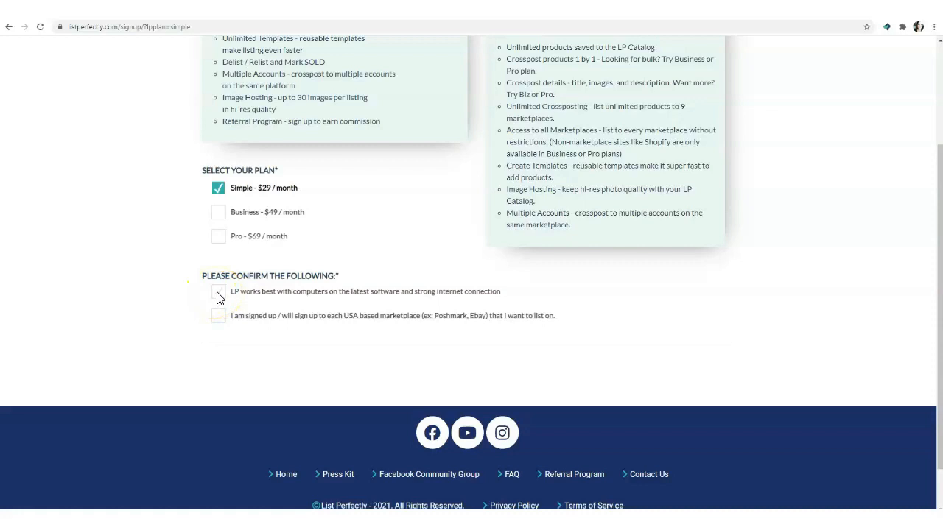
Step: Accept the computer and internet statement and the USA marketplace sign-up statement, and continue to the Simple subscription registration form
{"action": "left_click", "coordinate": [217, 294]}
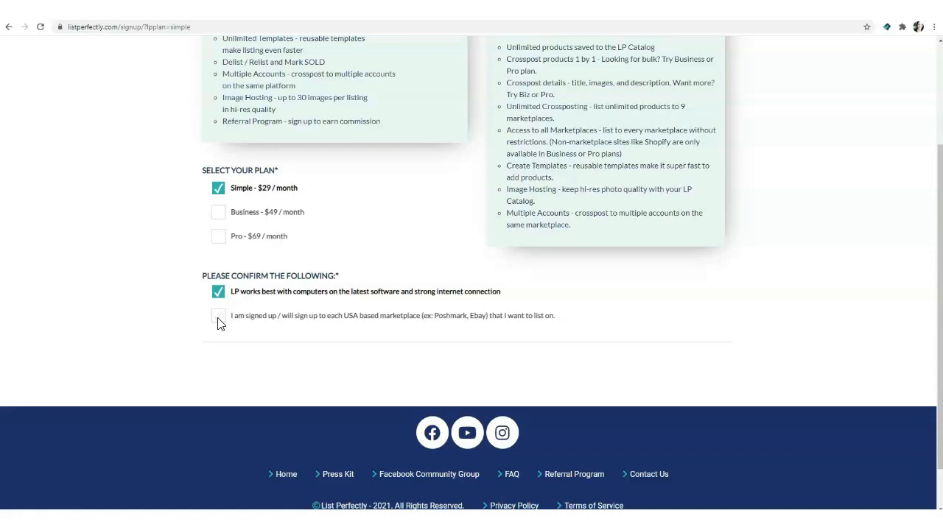
{"action": "left_click", "coordinate": [218, 317]}
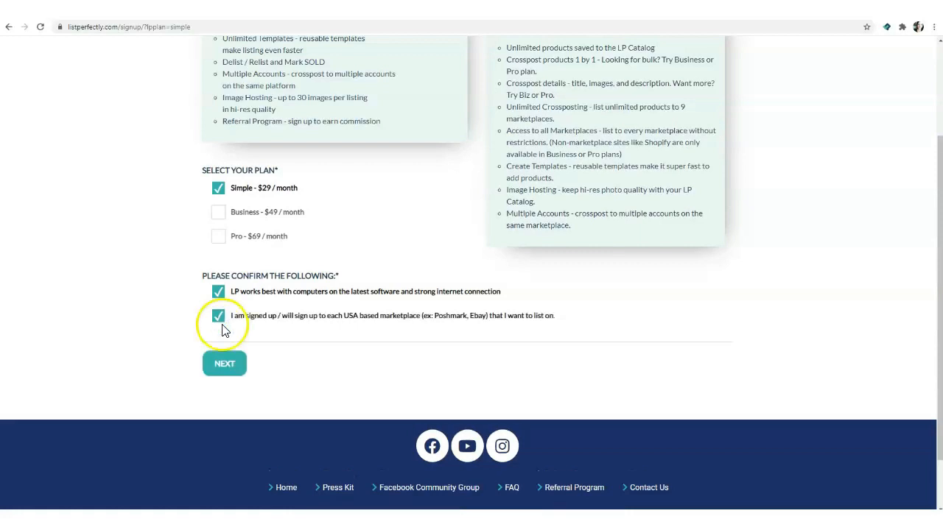
{"action": "left_click", "coordinate": [226, 367]}
Step: Review the money-back guarantee terms and the fields required on the Simple subscription registration form
{"action": "left_click_drag", "start_coordinate": [389, 121], "coordinate": [548, 123]}
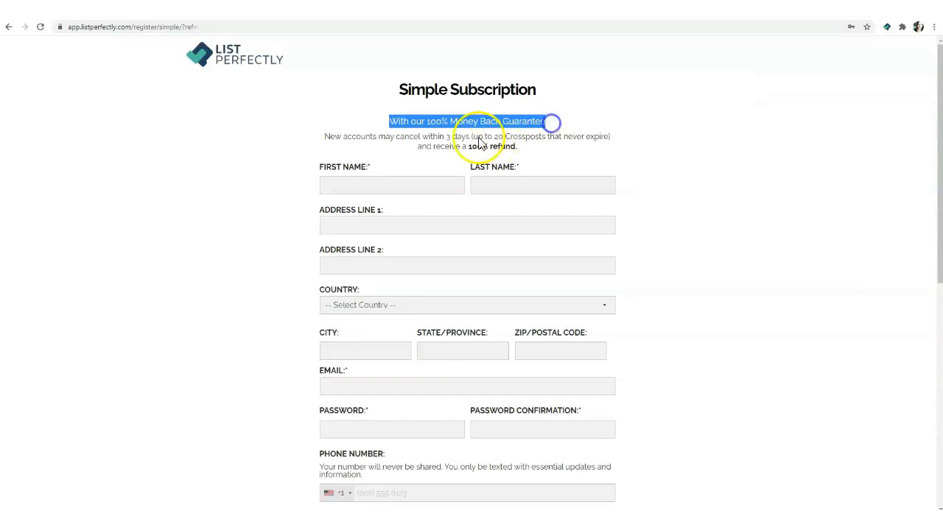
{"action": "left_click", "coordinate": [446, 142]}
{"action": "left_click", "coordinate": [451, 141]}
{"action": "left_click_drag", "start_coordinate": [451, 142], "coordinate": [614, 133]}
{"action": "left_click", "coordinate": [628, 154]}
{"action": "scroll", "coordinate": [567, 177], "scroll_direction": "down", "scroll_amount": 2}
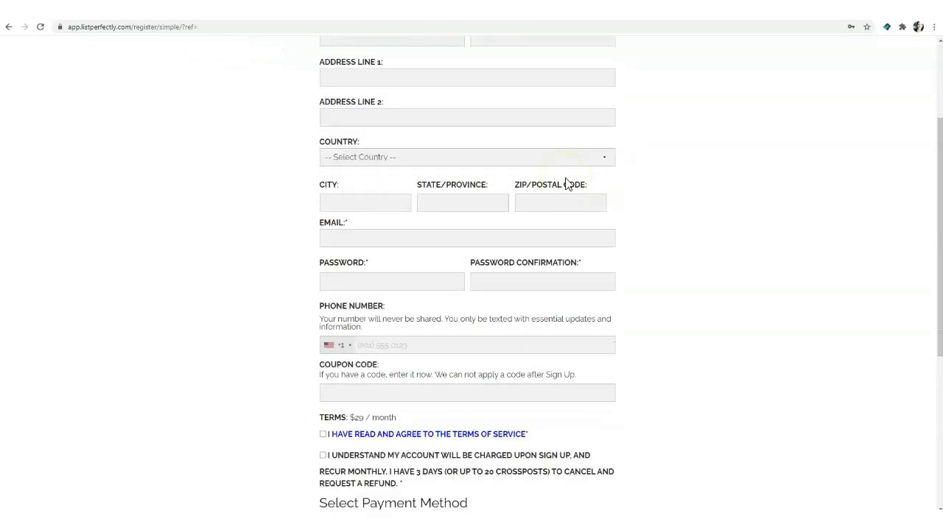
{"action": "scroll", "coordinate": [565, 181], "scroll_direction": "down", "scroll_amount": 1}
{"action": "scroll", "coordinate": [565, 183], "scroll_direction": "down", "scroll_amount": 3}
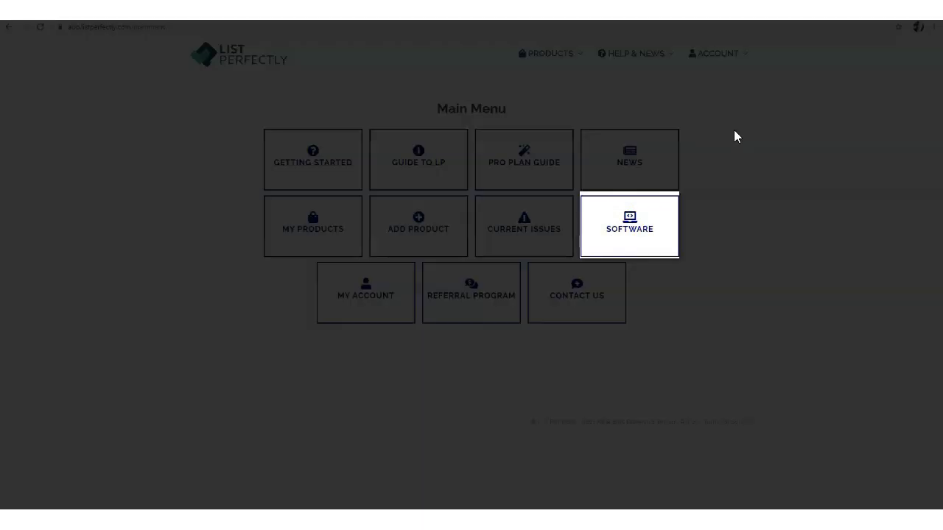
Step: Open the List Perfectly software install page and select the Current Version for Google Chrome
{"action": "left_click", "coordinate": [630, 236]}
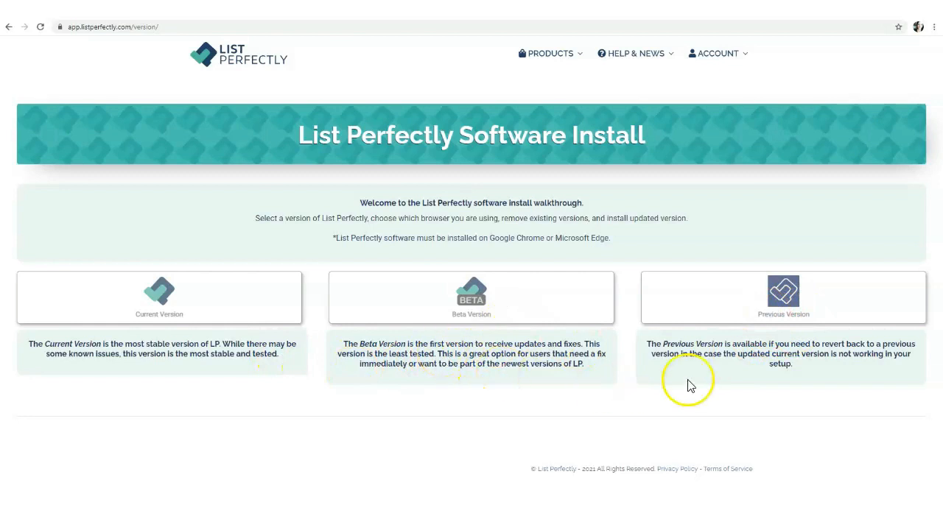
{"action": "left_click", "coordinate": [157, 309]}
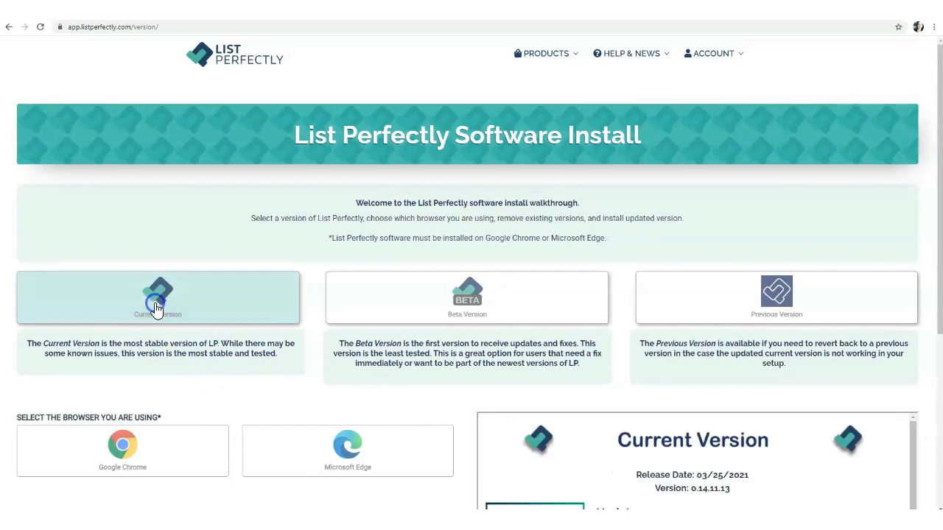
{"action": "scroll", "coordinate": [184, 353], "scroll_direction": "down", "scroll_amount": 2}
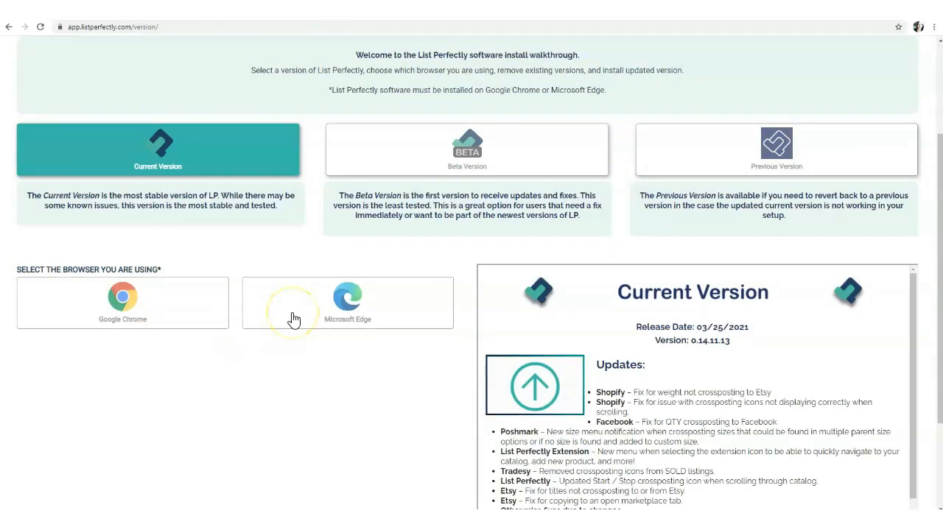
{"action": "left_click", "coordinate": [128, 311]}
{"action": "left_click", "coordinate": [341, 317]}
{"action": "scroll", "coordinate": [341, 316], "scroll_direction": "down", "scroll_amount": 2}
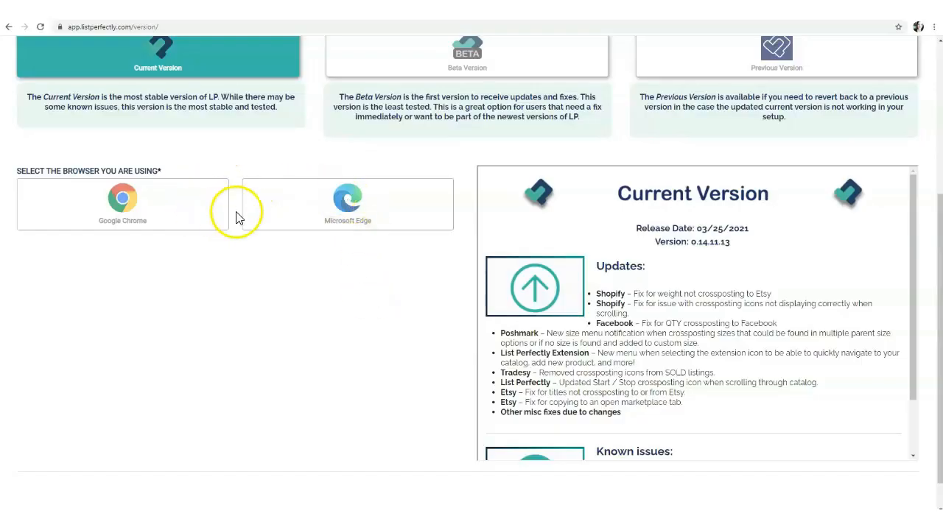
{"action": "left_click", "coordinate": [124, 209]}
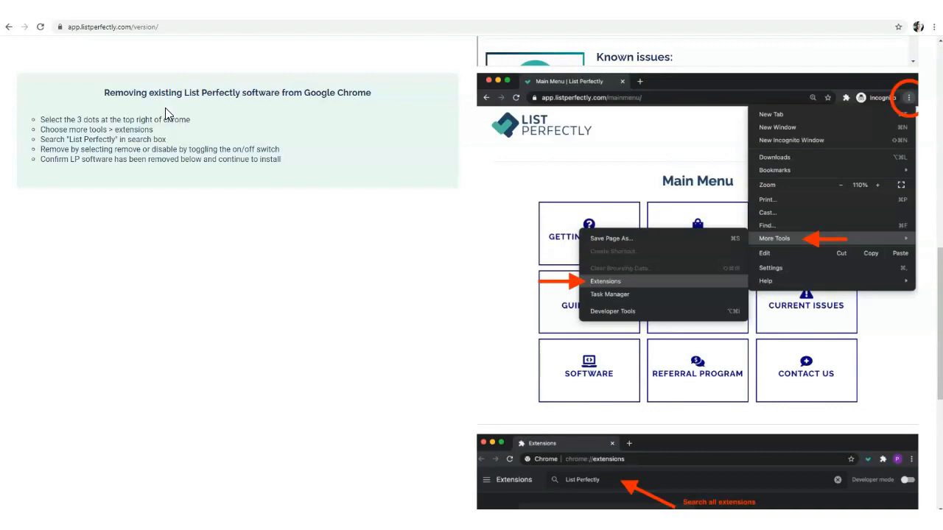
Step: Review the instructions for removing existing software and confirm that any List Perfectly version has been removed or disabled
{"action": "scroll", "coordinate": [226, 111], "scroll_direction": "up", "scroll_amount": 7}
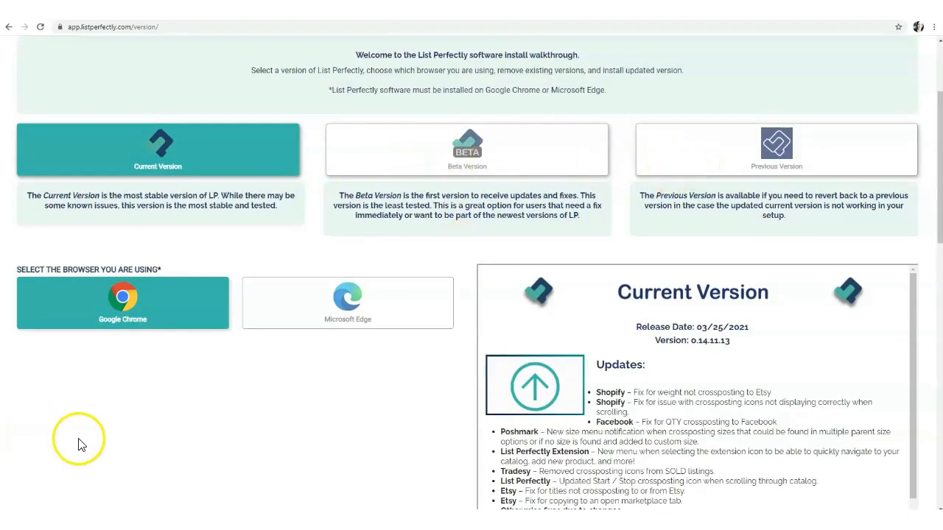
{"action": "scroll", "coordinate": [80, 442], "scroll_direction": "down", "scroll_amount": 3}
{"action": "scroll", "coordinate": [79, 440], "scroll_direction": "down", "scroll_amount": 4}
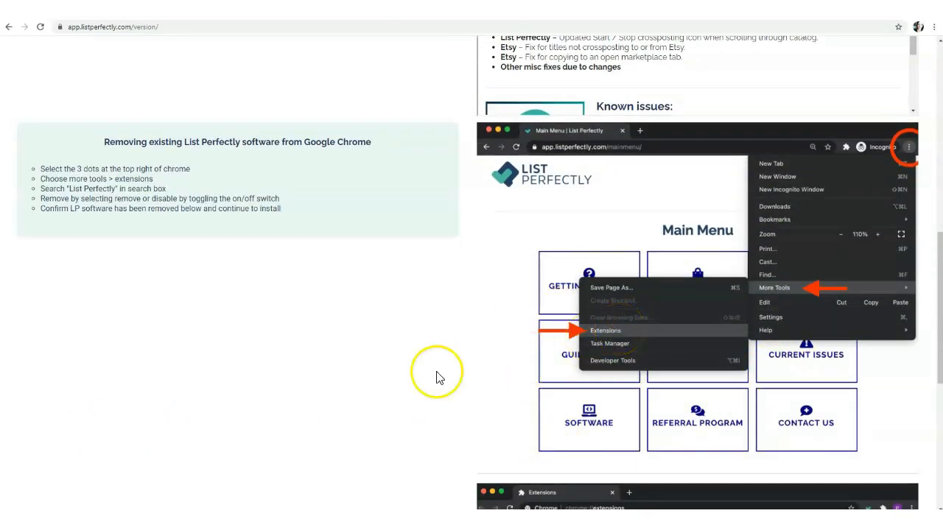
{"action": "scroll", "coordinate": [307, 369], "scroll_direction": "down", "scroll_amount": 3}
{"action": "scroll", "coordinate": [308, 370], "scroll_direction": "down", "scroll_amount": 2}
{"action": "left_click", "coordinate": [31, 455]}
Step: Get the current version from the Chrome Web Store and add the List Perfectly Multi-Channel extension to Chrome
{"action": "scroll", "coordinate": [246, 422], "scroll_direction": "down", "scroll_amount": 2}
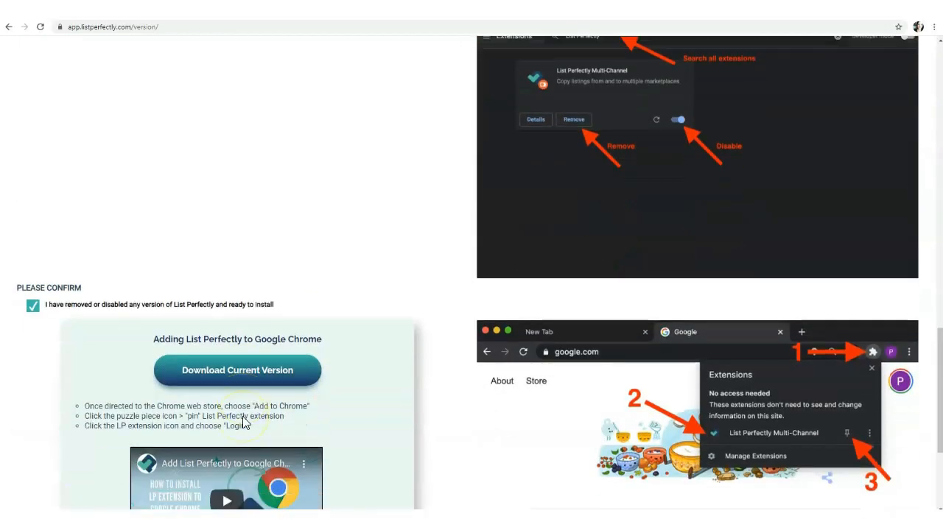
{"action": "scroll", "coordinate": [245, 422], "scroll_direction": "down", "scroll_amount": 2}
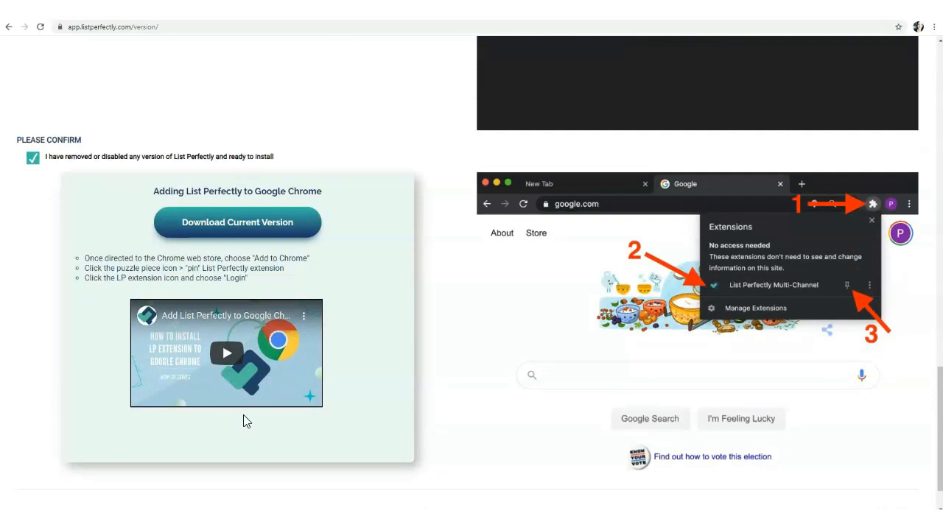
{"action": "scroll", "coordinate": [246, 419], "scroll_direction": "down", "scroll_amount": 1}
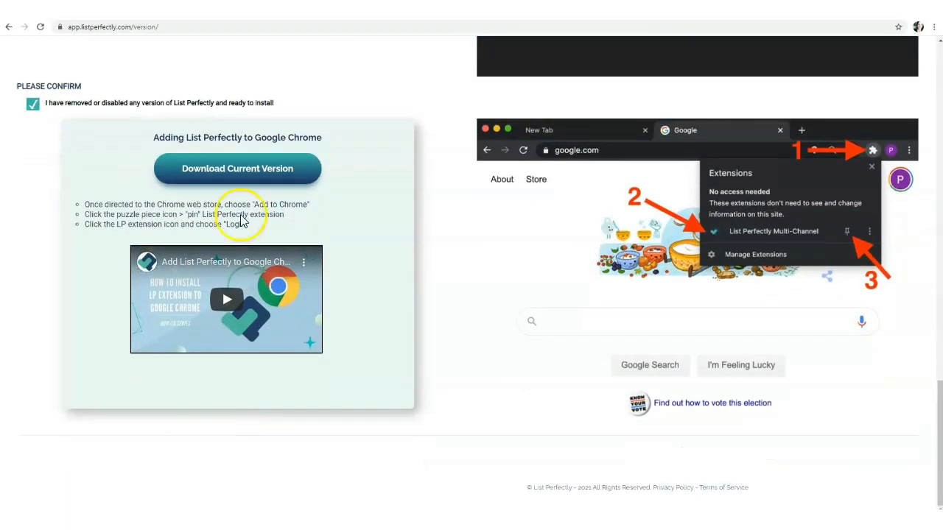
{"action": "left_click", "coordinate": [265, 171]}
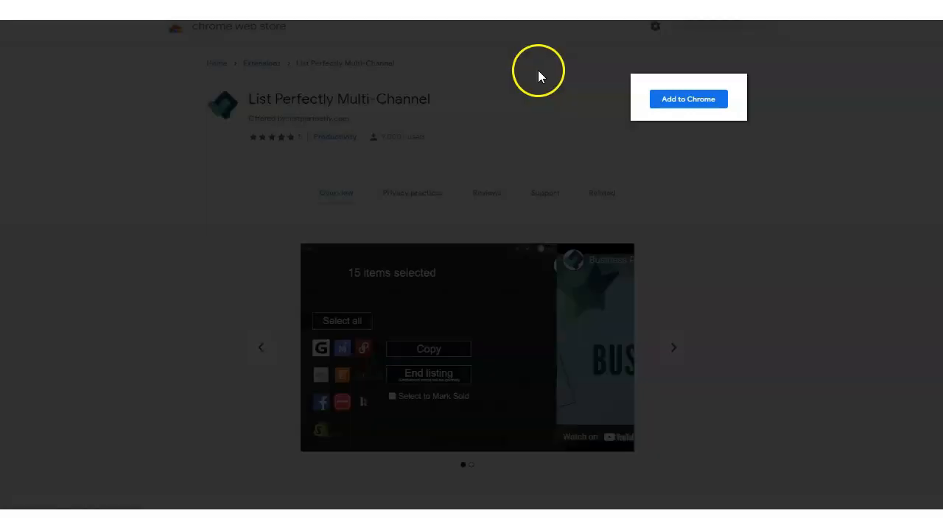
{"action": "left_click", "coordinate": [685, 103]}
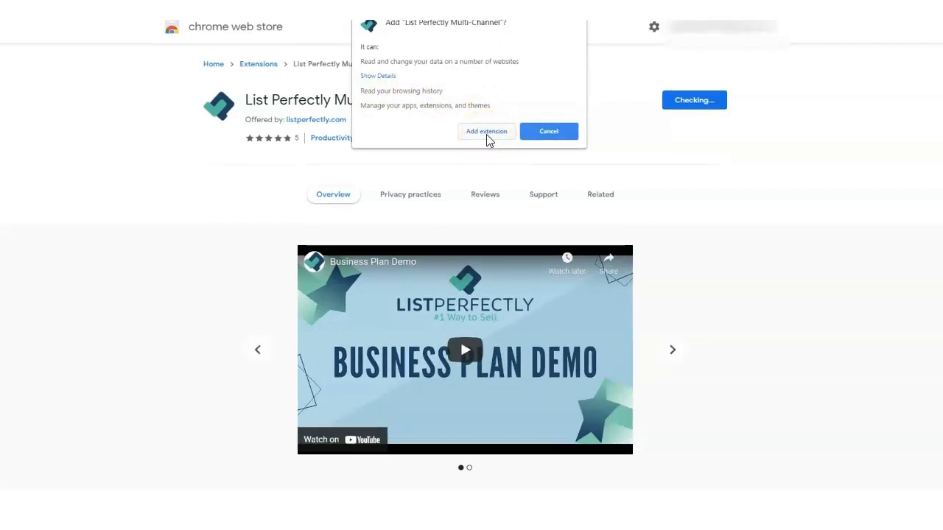
{"action": "left_click", "coordinate": [489, 135]}
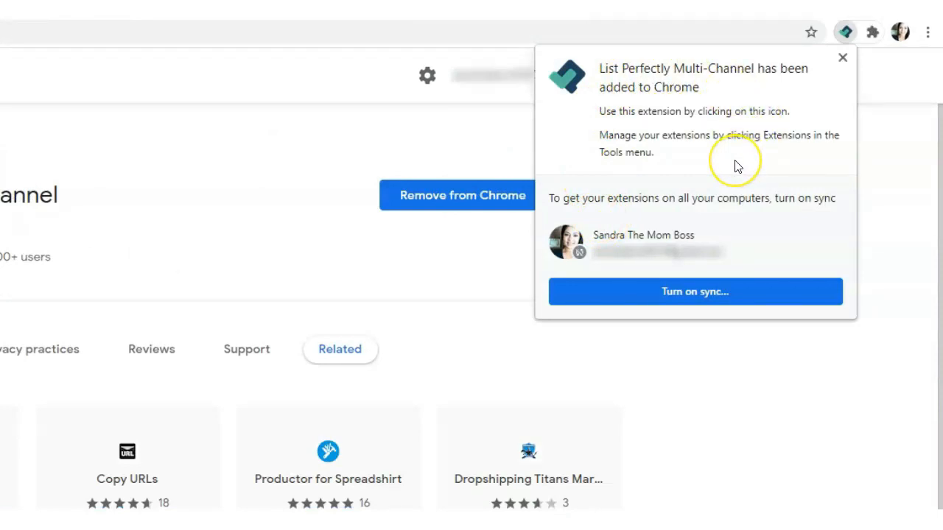
Step: Dismiss the installation notice and pin the List Perfectly Multi-Channel extension to the browser
{"action": "left_click", "coordinate": [843, 58]}
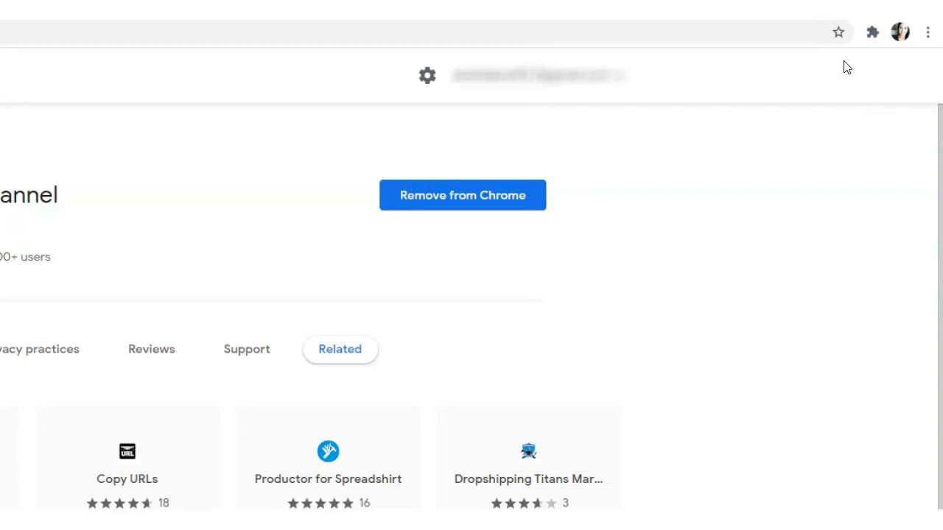
{"action": "left_click", "coordinate": [872, 33]}
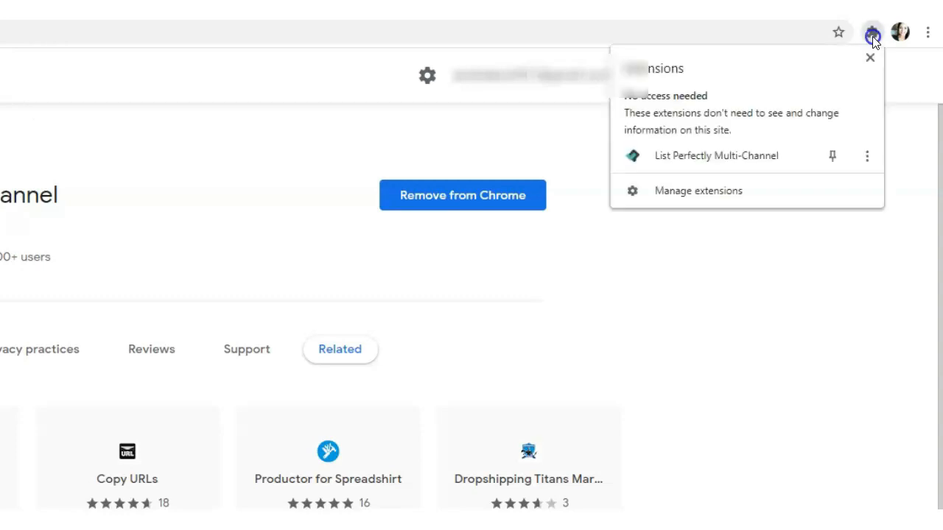
{"action": "left_click", "coordinate": [833, 161]}
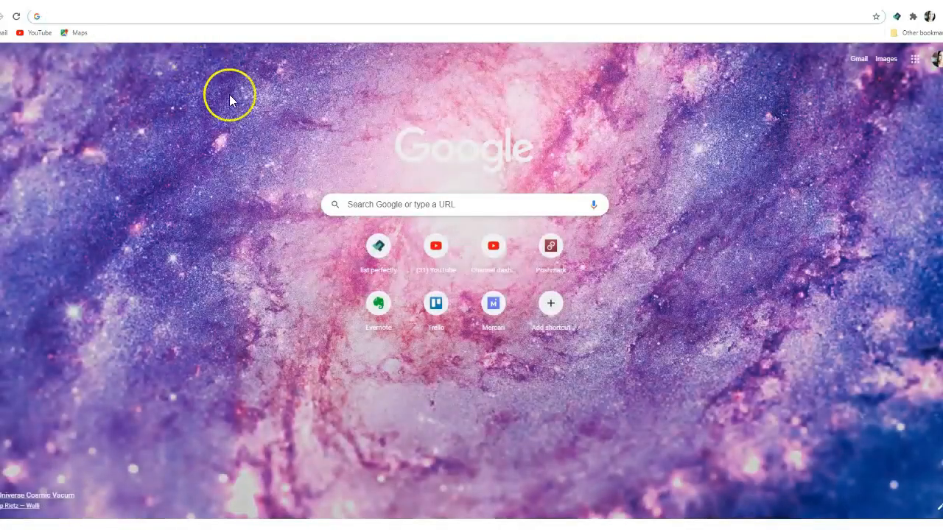
Step: Go to Poshmark and open the account's own closet
{"action": "left_click", "coordinate": [550, 249]}
{"action": "mouse_move", "coordinate": [777, 39]}
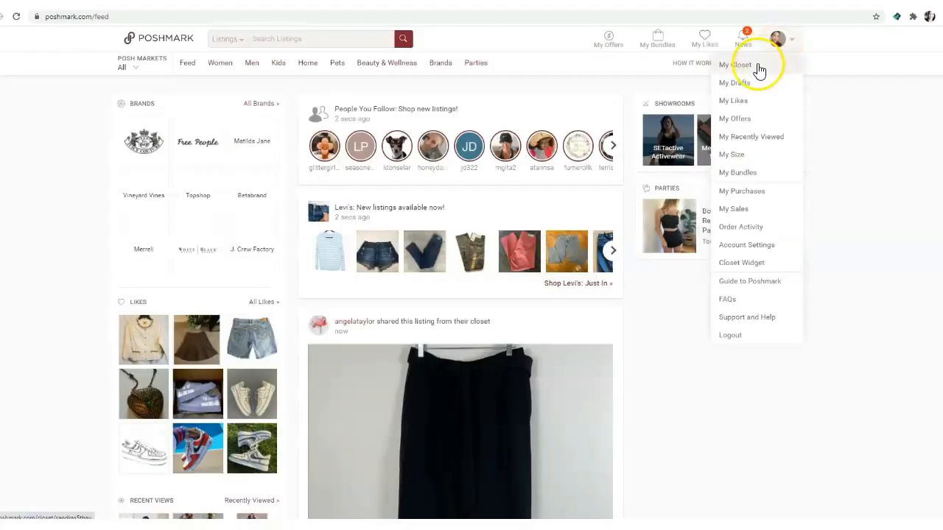
{"action": "left_click", "coordinate": [757, 68]}
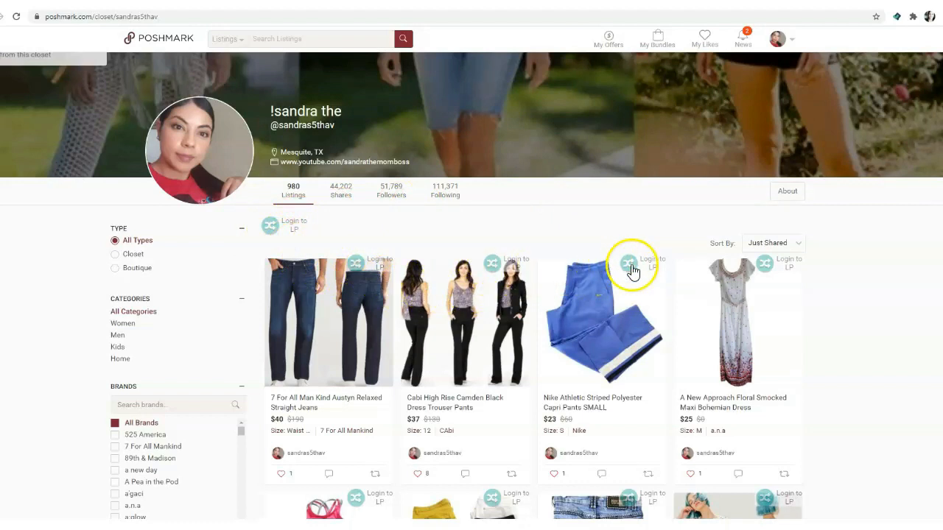
Step: Log in to List Perfectly from the Poshmark closet page using the prefilled account credentials
{"action": "left_click", "coordinate": [583, 283]}
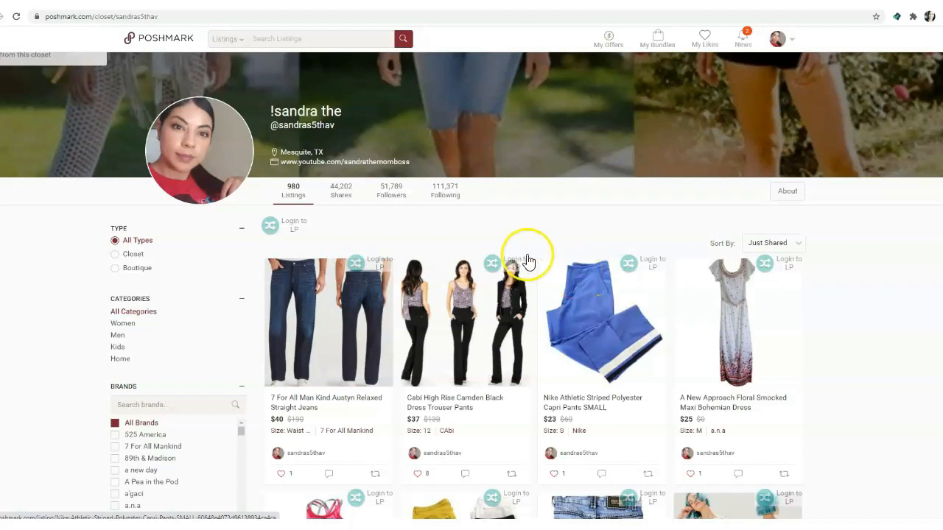
{"action": "left_click", "coordinate": [295, 229]}
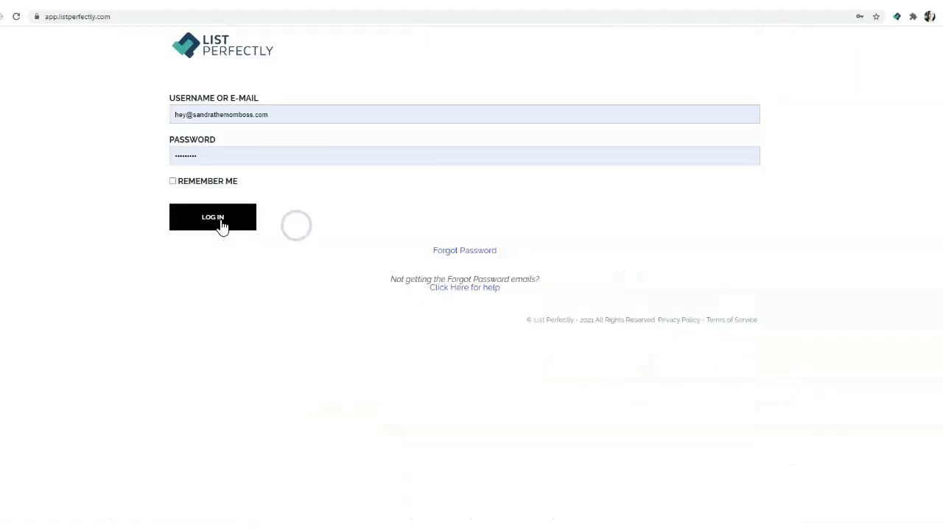
{"action": "left_click", "coordinate": [218, 228]}
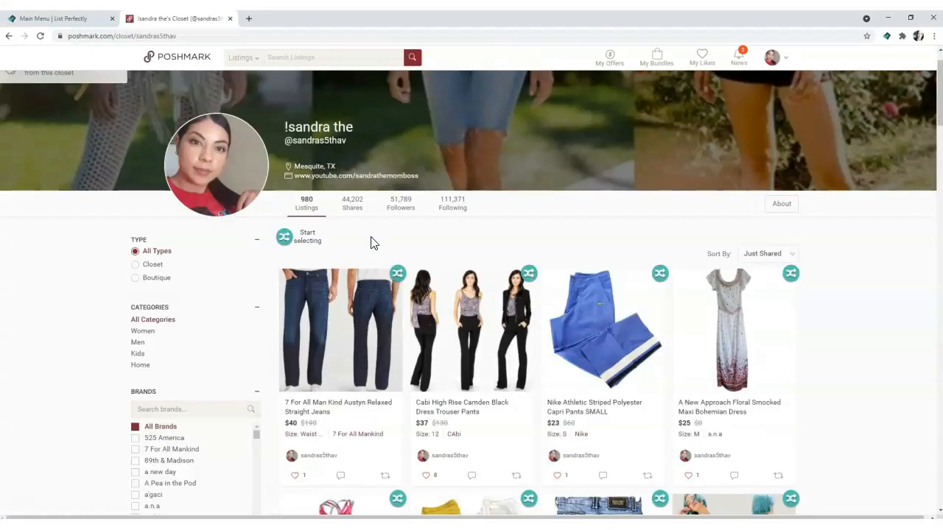
Step: Select the 7 For All Man Kind Austyn jeans listing and open its crossposting marketplace options
{"action": "left_click", "coordinate": [281, 377]}
{"action": "left_click", "coordinate": [398, 279]}
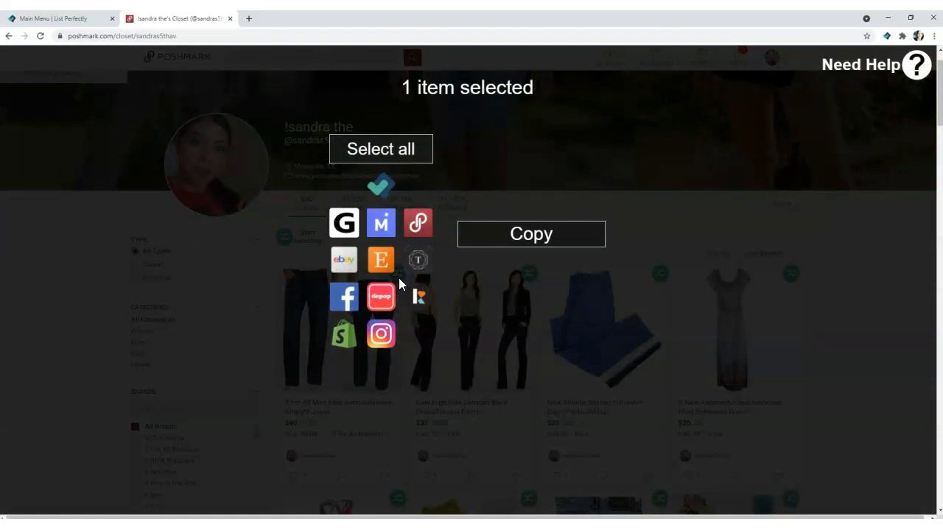
{"action": "left_click", "coordinate": [369, 198]}
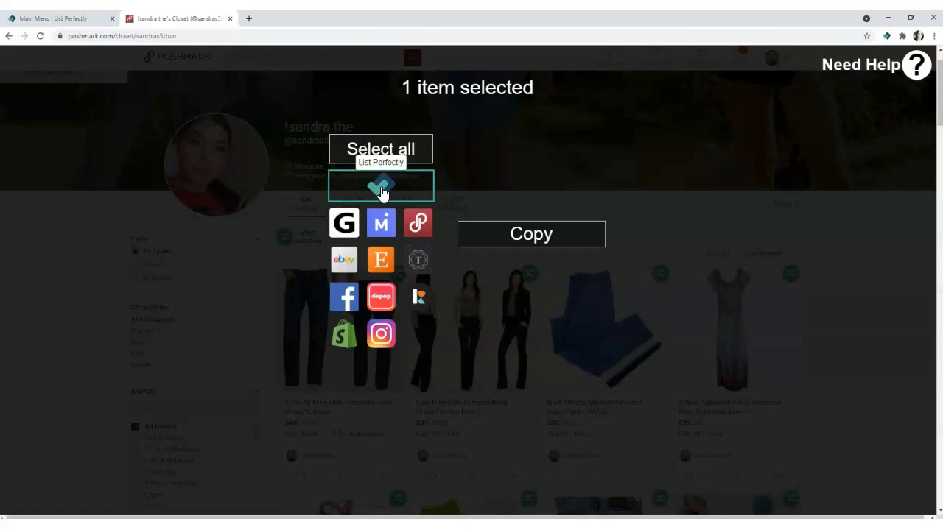
{"action": "left_click", "coordinate": [349, 388]}
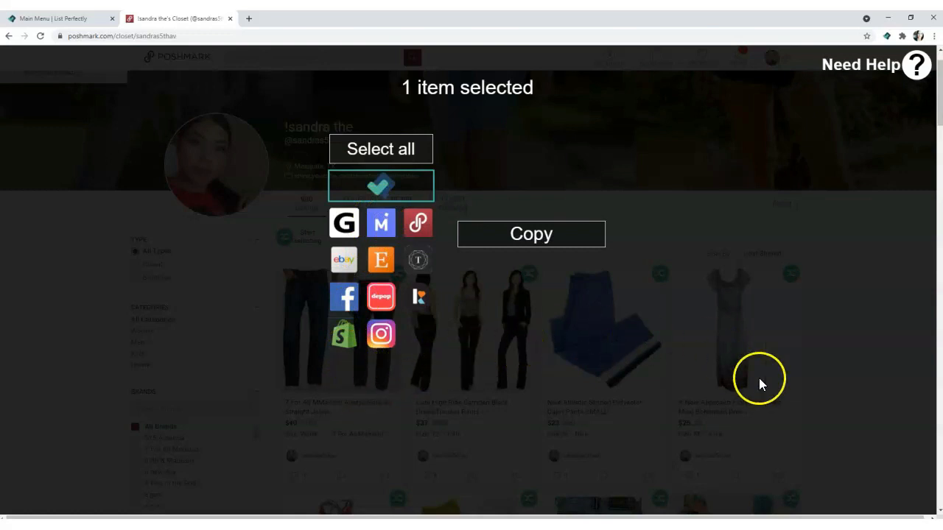
{"action": "left_click", "coordinate": [400, 194]}
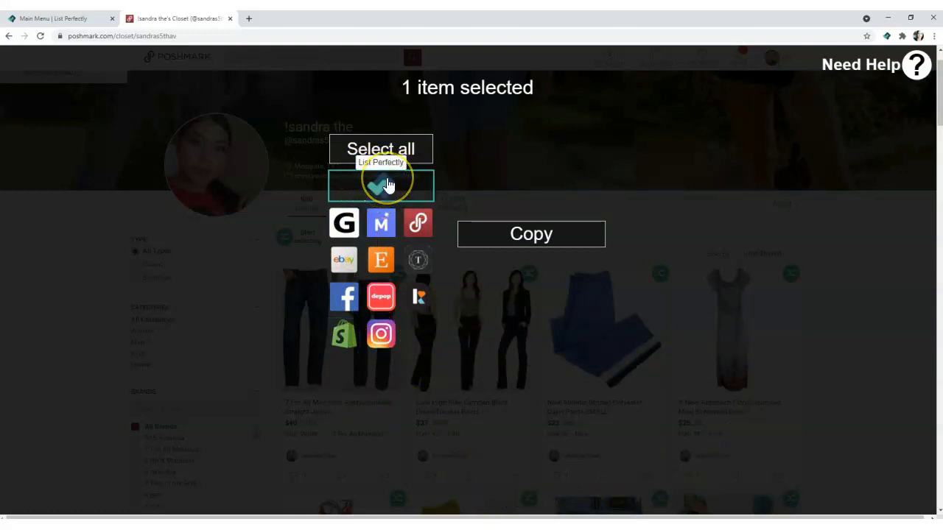
{"action": "left_click", "coordinate": [348, 262]}
{"action": "left_click", "coordinate": [344, 297]}
{"action": "left_click", "coordinate": [381, 296]}
{"action": "left_click", "coordinate": [381, 333]}
{"action": "left_click", "coordinate": [383, 330]}
{"action": "left_click", "coordinate": [382, 303]}
{"action": "left_click", "coordinate": [346, 301]}
Step: Choose Mercari and eBay as the destination marketplaces and copy the selected jeans listing to them
{"action": "left_click", "coordinate": [382, 225]}
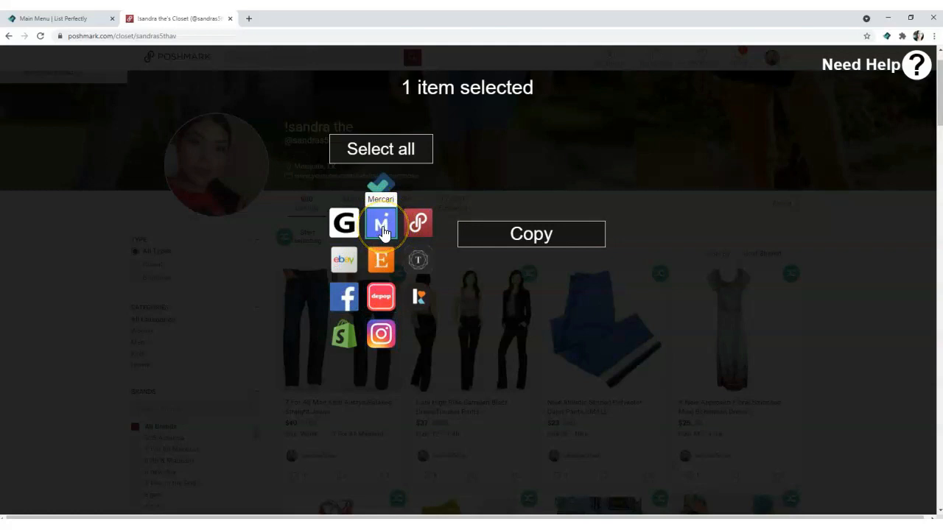
{"action": "left_click", "coordinate": [344, 260]}
{"action": "left_click", "coordinate": [521, 238]}
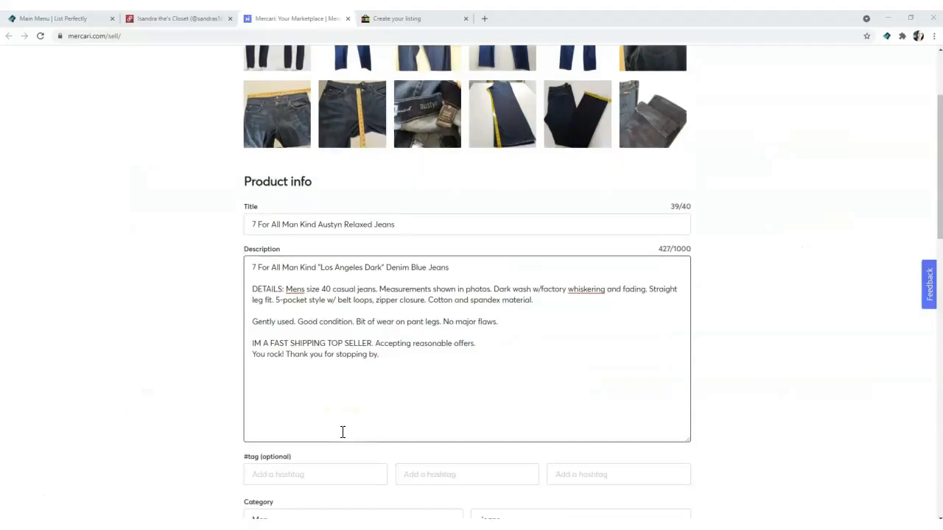
Step: Review the Mercari draft's photos, title length, description, category, brand, condition, color, size and shipping details
{"action": "scroll", "coordinate": [342, 432], "scroll_direction": "down", "scroll_amount": 4}
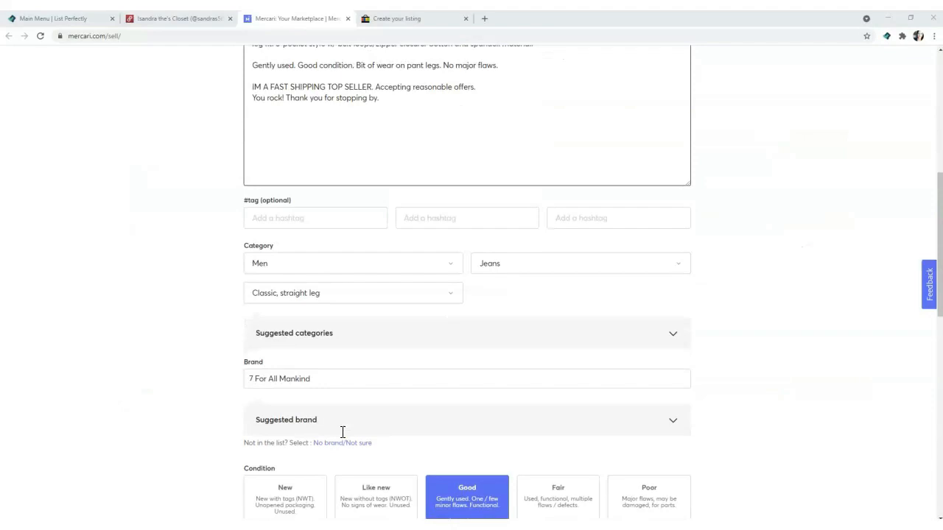
{"action": "scroll", "coordinate": [342, 433], "scroll_direction": "down", "scroll_amount": 1}
{"action": "left_click", "coordinate": [434, 288]}
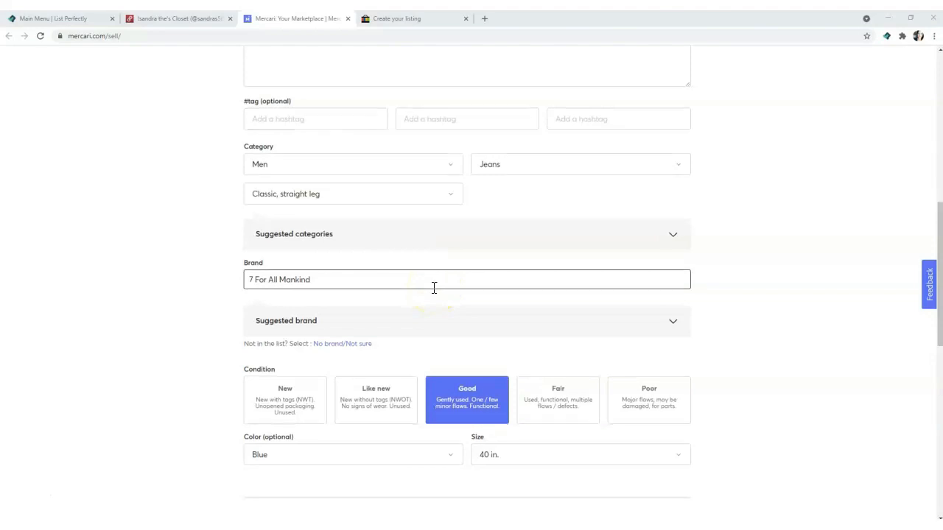
{"action": "scroll", "coordinate": [434, 288], "scroll_direction": "down", "scroll_amount": 1}
{"action": "scroll", "coordinate": [434, 288], "scroll_direction": "down", "scroll_amount": 2}
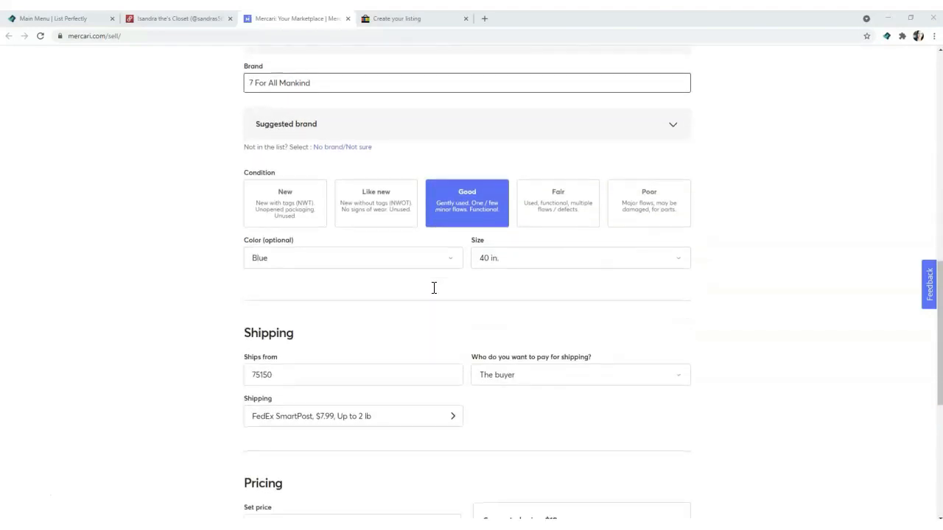
{"action": "scroll", "coordinate": [433, 288], "scroll_direction": "up", "scroll_amount": 6}
{"action": "scroll", "coordinate": [433, 288], "scroll_direction": "up", "scroll_amount": 2}
{"action": "left_click", "coordinate": [400, 361]}
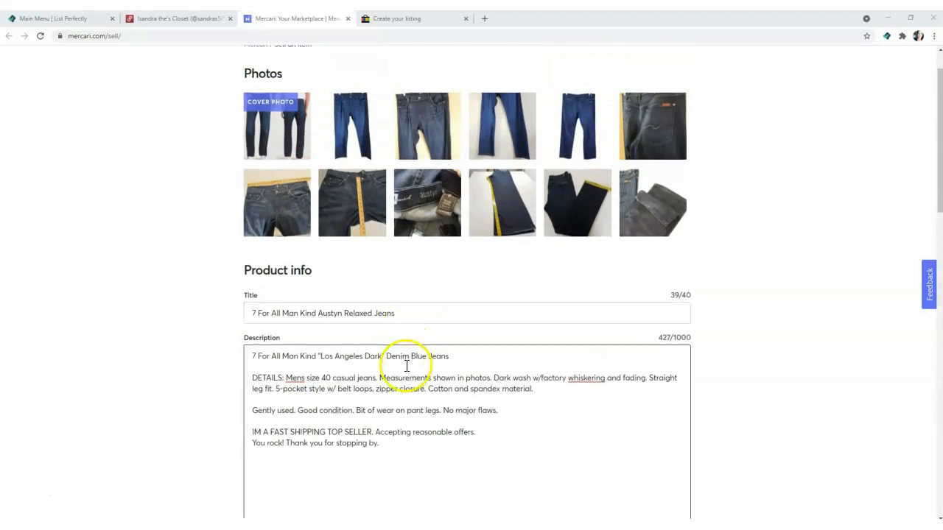
{"action": "left_click", "coordinate": [391, 301]}
{"action": "left_click", "coordinate": [411, 228]}
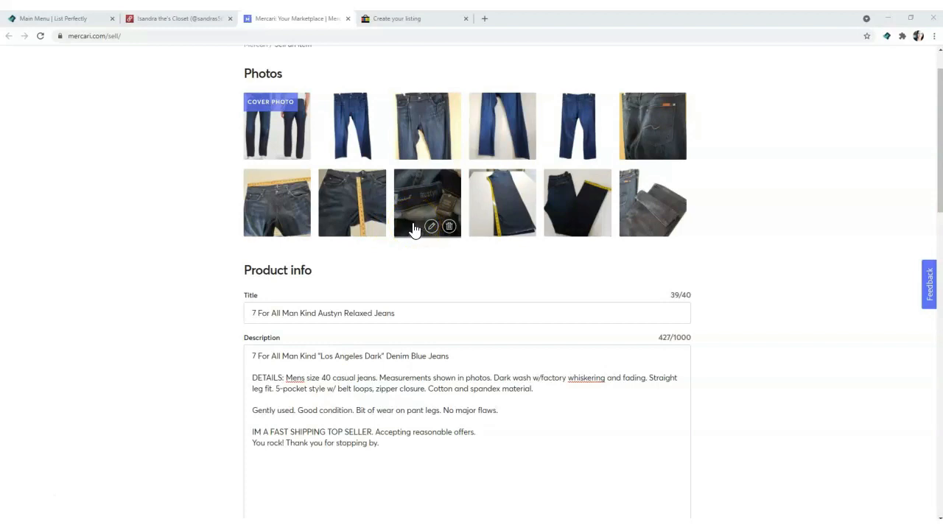
{"action": "scroll", "coordinate": [409, 230], "scroll_direction": "down", "scroll_amount": 1}
{"action": "left_click_drag", "start_coordinate": [395, 214], "coordinate": [230, 216]}
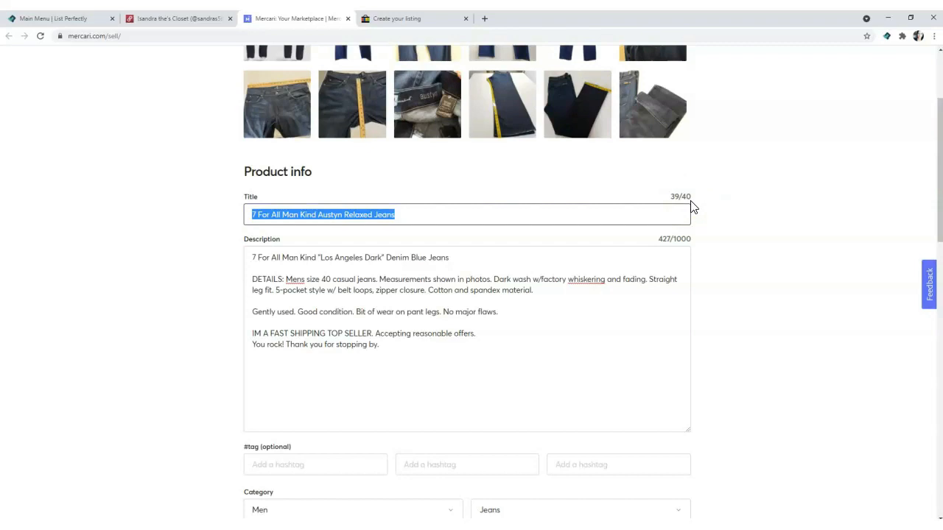
Step: Publish the jeans listing on Mercari
{"action": "scroll", "coordinate": [707, 296], "scroll_direction": "down", "scroll_amount": 4}
{"action": "scroll", "coordinate": [708, 296], "scroll_direction": "down", "scroll_amount": 4}
{"action": "scroll", "coordinate": [707, 297], "scroll_direction": "down", "scroll_amount": 4}
{"action": "left_click", "coordinate": [562, 478]}
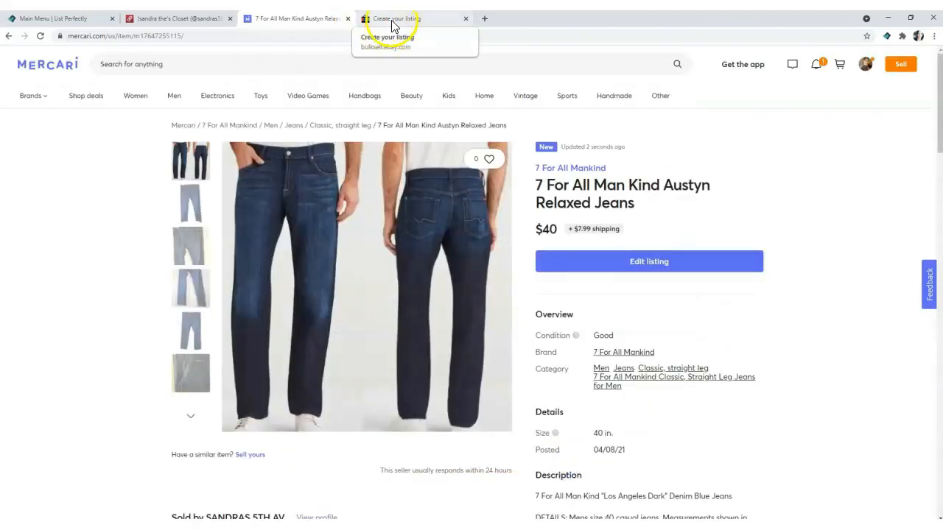
Step: Switch to the eBay listing draft and check its title and automatically filled listing details
{"action": "left_click", "coordinate": [391, 18]}
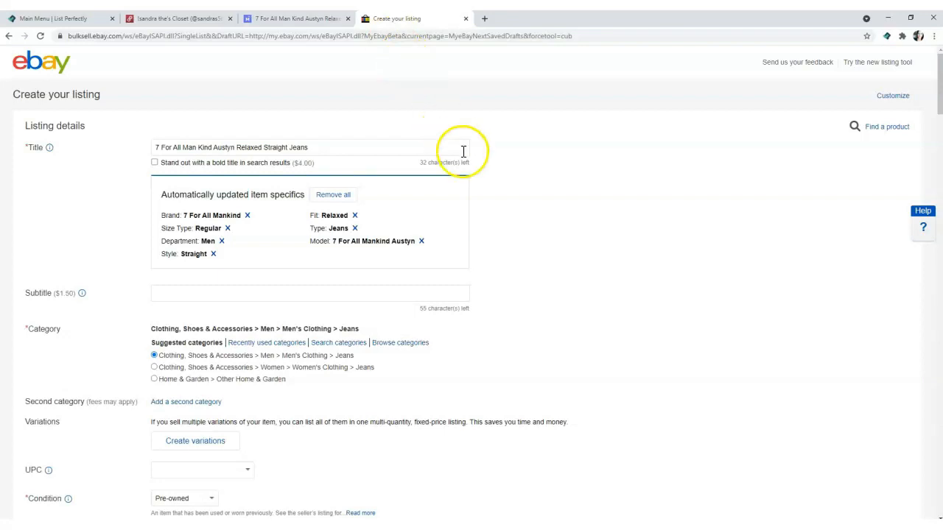
{"action": "scroll", "coordinate": [462, 151], "scroll_direction": "down", "scroll_amount": 2}
{"action": "scroll", "coordinate": [463, 152], "scroll_direction": "up", "scroll_amount": 1}
{"action": "left_click_drag", "start_coordinate": [153, 98], "coordinate": [327, 104]}
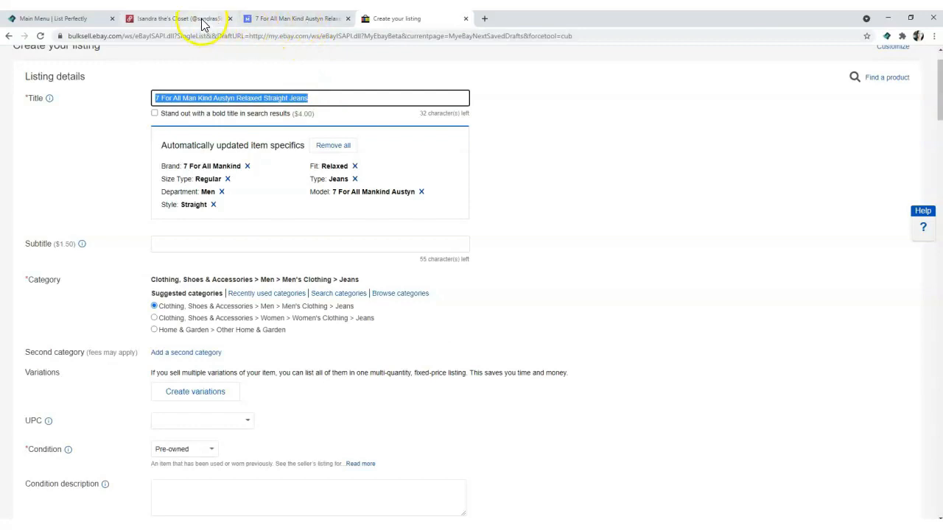
{"action": "key", "text": "ctrl+v"}
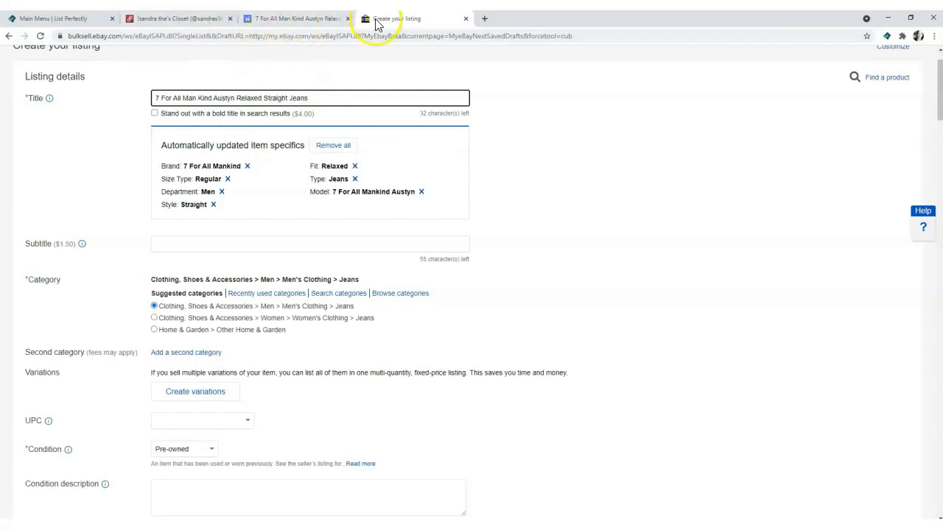
Step: Copy "Los Angeles Dark" Denim Blue Jeans from the Mercari description and add as much as fits to the end of the eBay title
{"action": "left_click", "coordinate": [309, 20]}
{"action": "scroll", "coordinate": [601, 301], "scroll_direction": "down", "scroll_amount": 2}
{"action": "scroll", "coordinate": [600, 301], "scroll_direction": "down", "scroll_amount": 2}
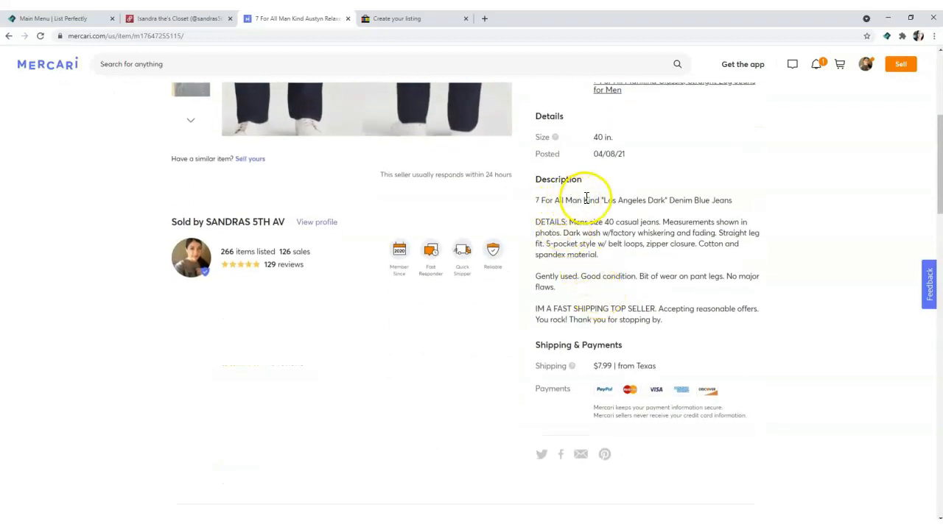
{"action": "left_click_drag", "start_coordinate": [600, 201], "coordinate": [733, 212]}
{"action": "right_click", "coordinate": [713, 205]}
{"action": "left_click", "coordinate": [726, 209]}
{"action": "left_click", "coordinate": [391, 20]}
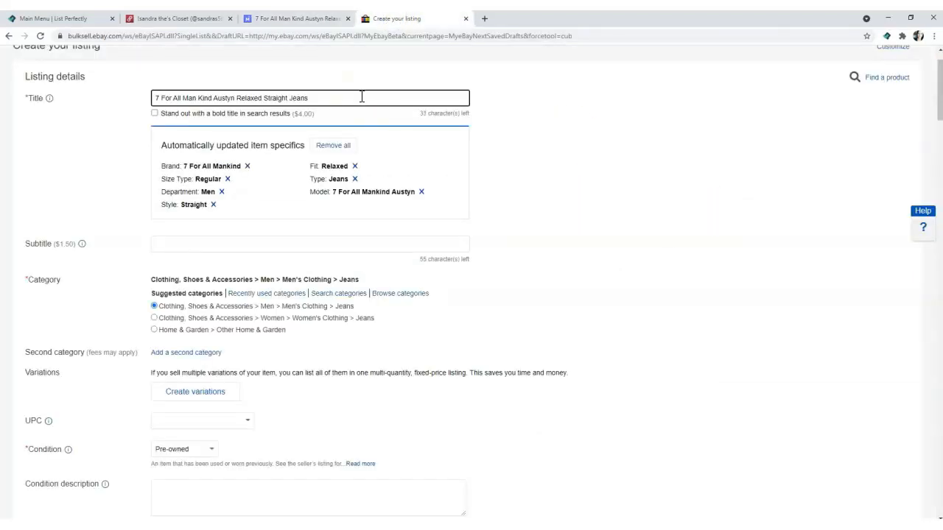
{"action": "key", "text": "ctrl+v"}
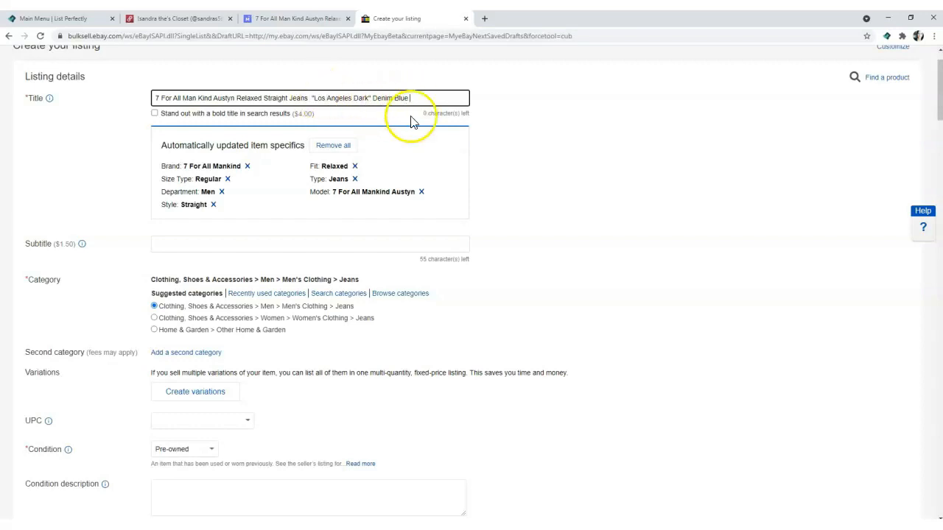
{"action": "left_click", "coordinate": [313, 98]}
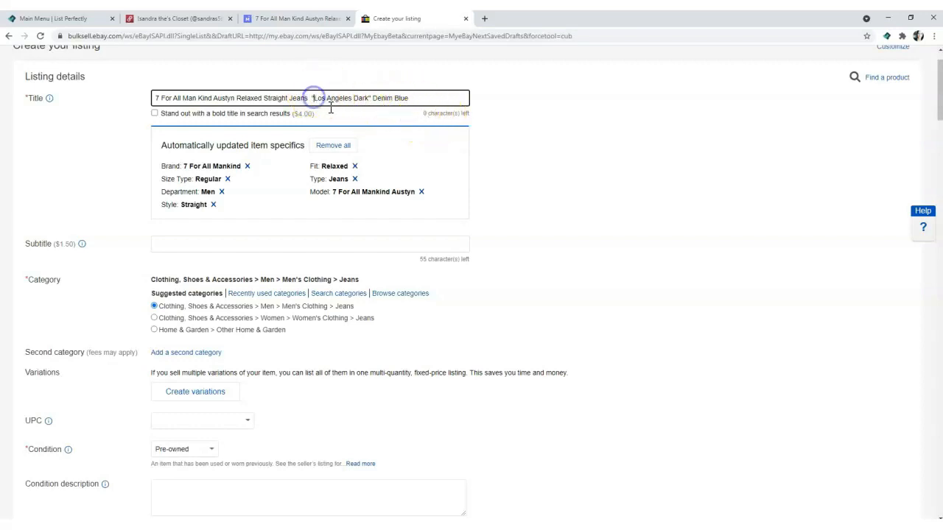
Step: Copy "Gently used. Good condition. Bit of wear on pant legs. No major flaws." from the Mercari description into eBay's condition description
{"action": "scroll", "coordinate": [332, 130], "scroll_direction": "down", "scroll_amount": 3}
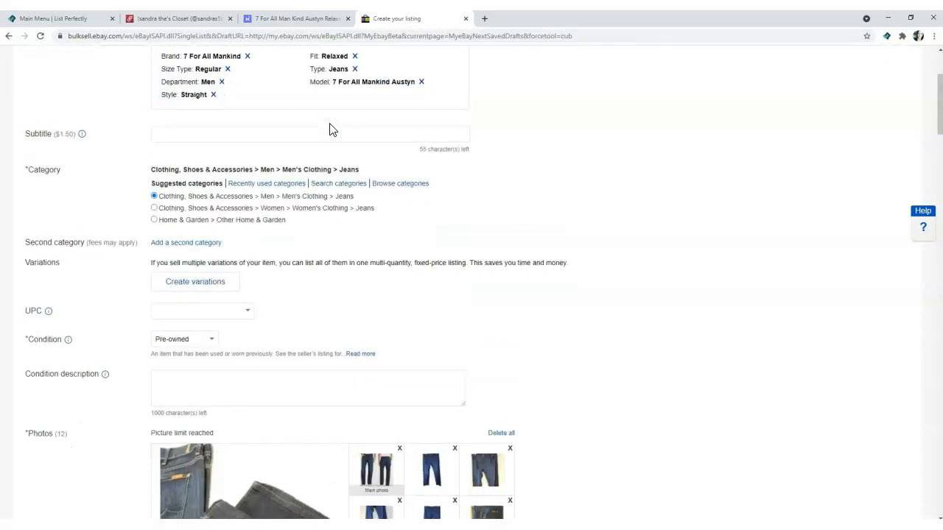
{"action": "left_click", "coordinate": [211, 112]}
{"action": "scroll", "coordinate": [209, 125], "scroll_direction": "down", "scroll_amount": 3}
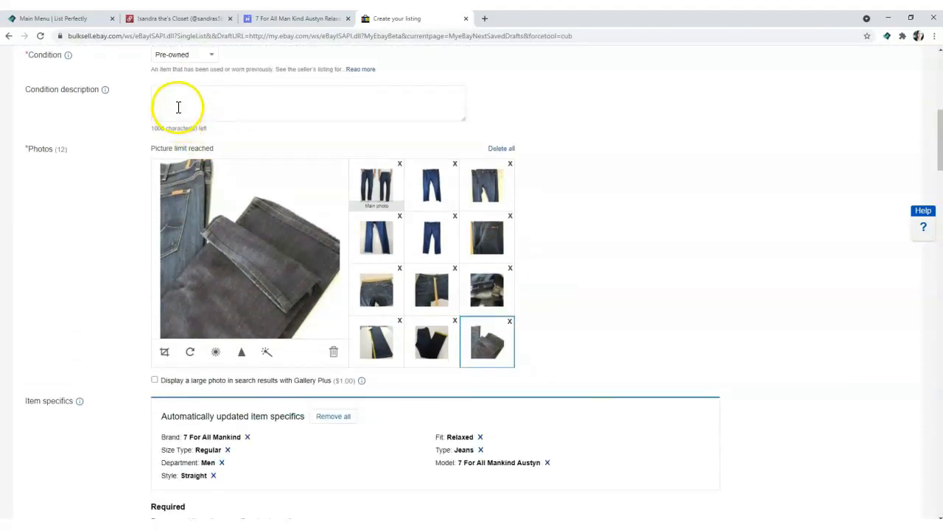
{"action": "left_click", "coordinate": [291, 23]}
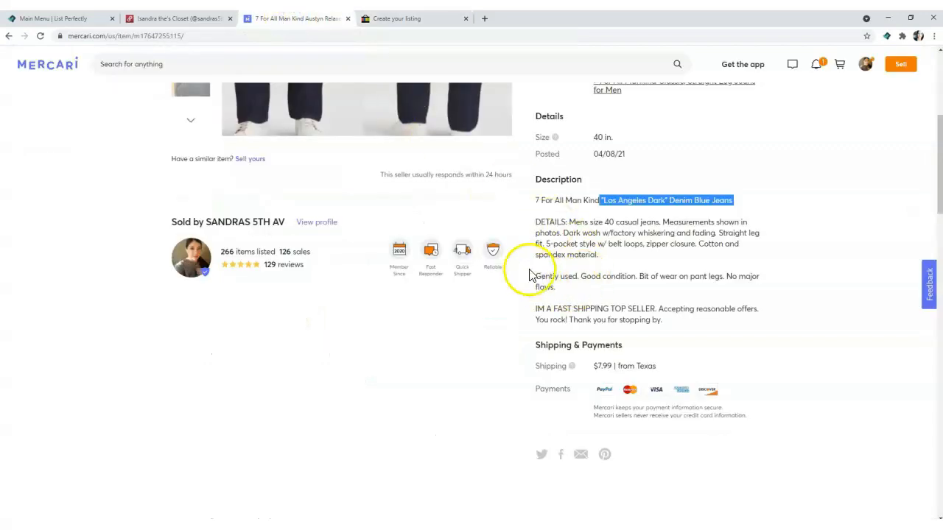
{"action": "left_click_drag", "start_coordinate": [536, 277], "coordinate": [560, 284]}
{"action": "right_click", "coordinate": [559, 284]}
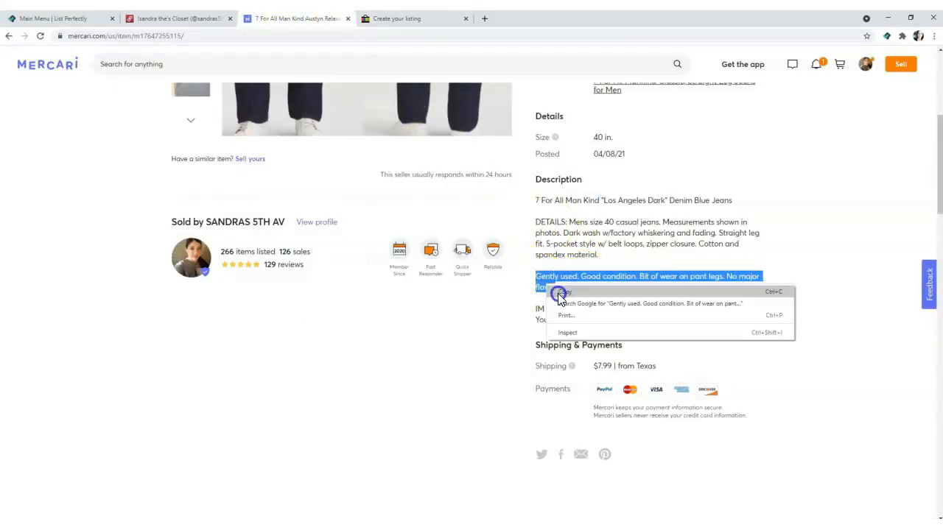
{"action": "left_click", "coordinate": [560, 292]}
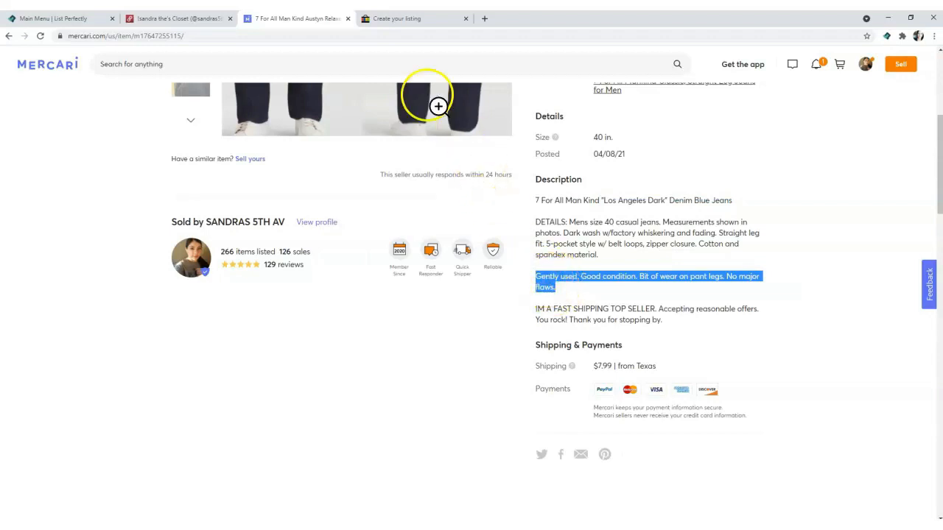
{"action": "left_click", "coordinate": [385, 19]}
{"action": "left_click", "coordinate": [326, 102]}
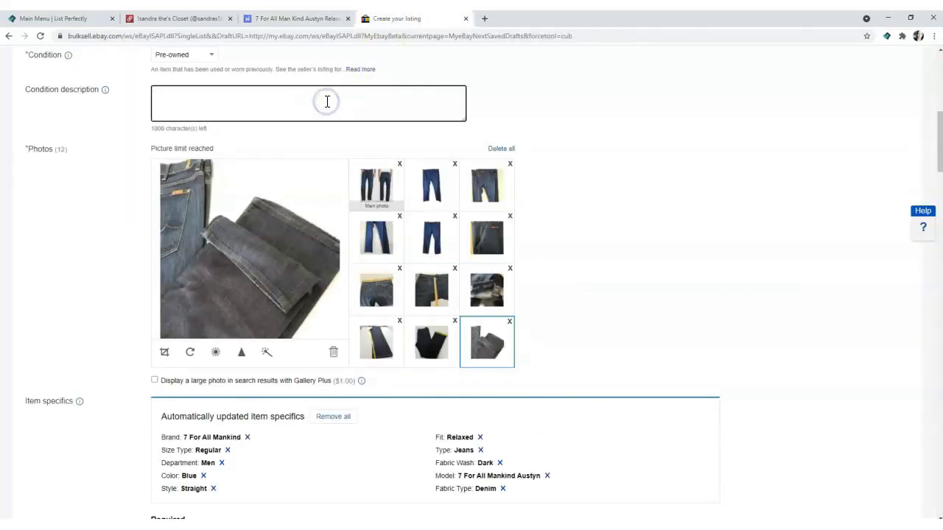
{"action": "key", "text": "ctrl+v"}
Step: Move the second jeans photo into the main photo position of the eBay listing
{"action": "scroll", "coordinate": [442, 140], "scroll_direction": "down", "scroll_amount": 1}
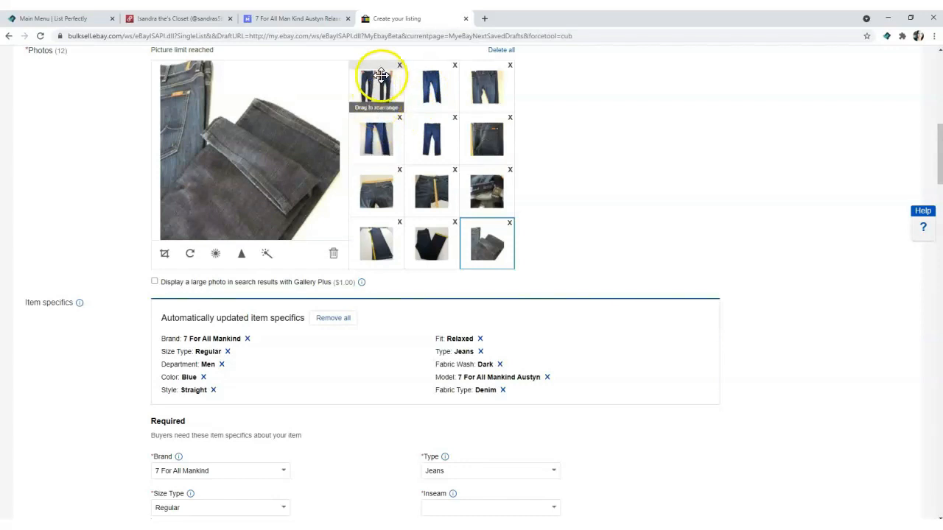
{"action": "left_click_drag", "start_coordinate": [429, 92], "coordinate": [376, 93]}
Step: Look over the eBay item specifics and delete "I'M A FAST SHIPPING TOP SELLER." from the item description
{"action": "scroll", "coordinate": [384, 112], "scroll_direction": "down", "scroll_amount": 4}
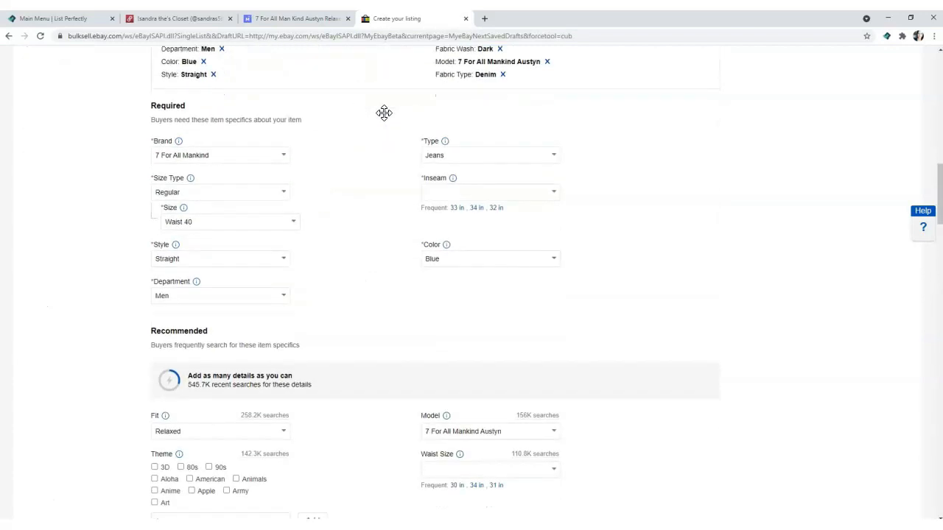
{"action": "scroll", "coordinate": [386, 116], "scroll_direction": "down", "scroll_amount": 1}
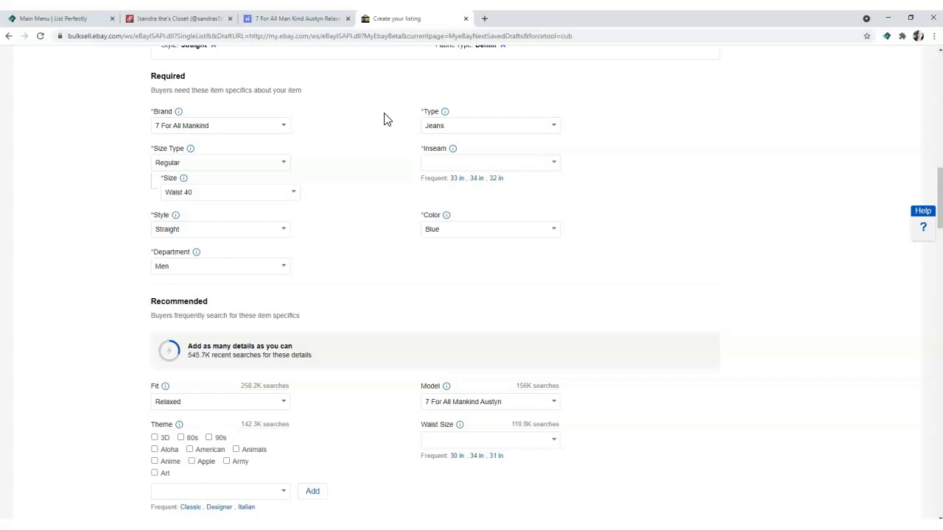
{"action": "scroll", "coordinate": [379, 125], "scroll_direction": "down", "scroll_amount": 1}
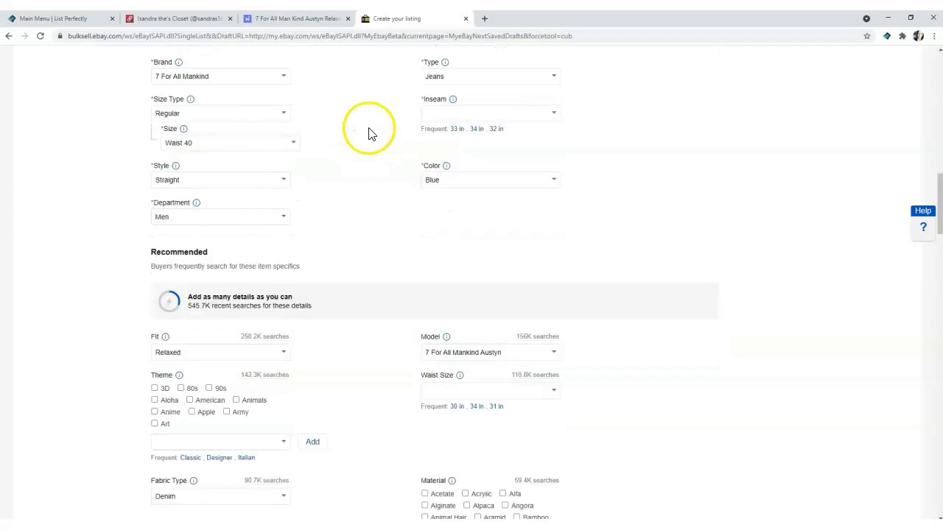
{"action": "scroll", "coordinate": [383, 175], "scroll_direction": "down", "scroll_amount": 1}
{"action": "scroll", "coordinate": [379, 175], "scroll_direction": "down", "scroll_amount": 4}
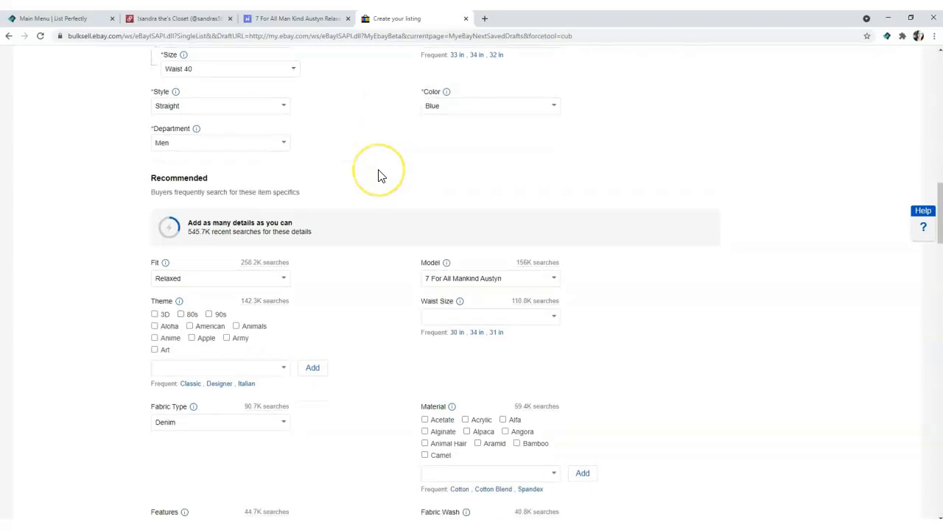
{"action": "scroll", "coordinate": [378, 175], "scroll_direction": "down", "scroll_amount": 2}
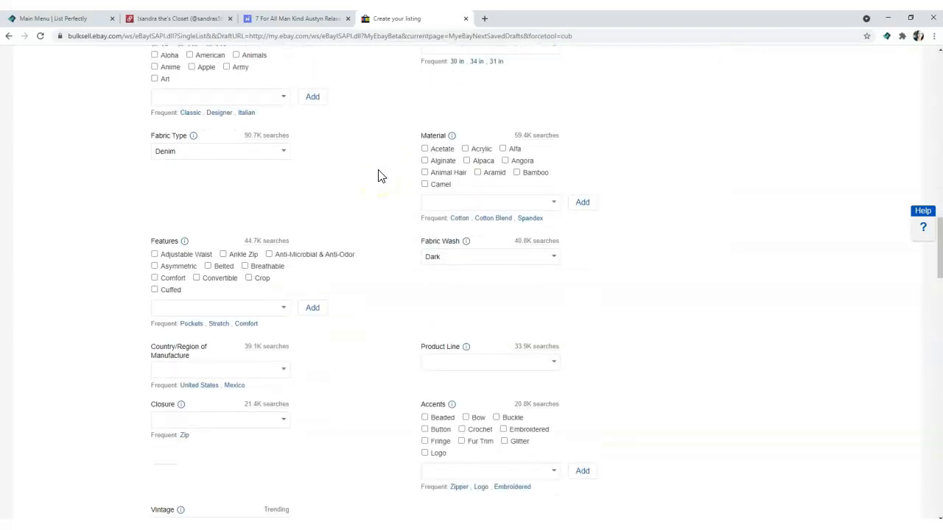
{"action": "scroll", "coordinate": [379, 174], "scroll_direction": "down", "scroll_amount": 11}
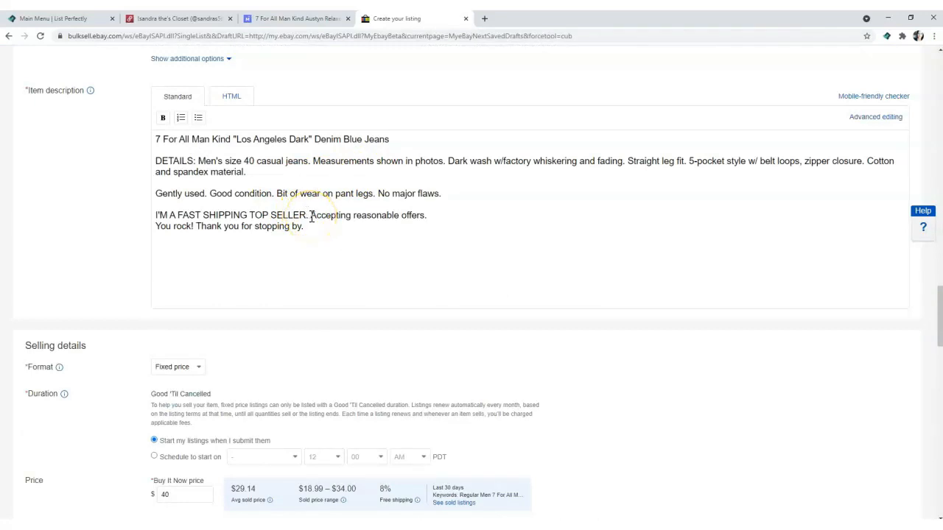
{"action": "left_click_drag", "start_coordinate": [311, 216], "coordinate": [149, 212]}
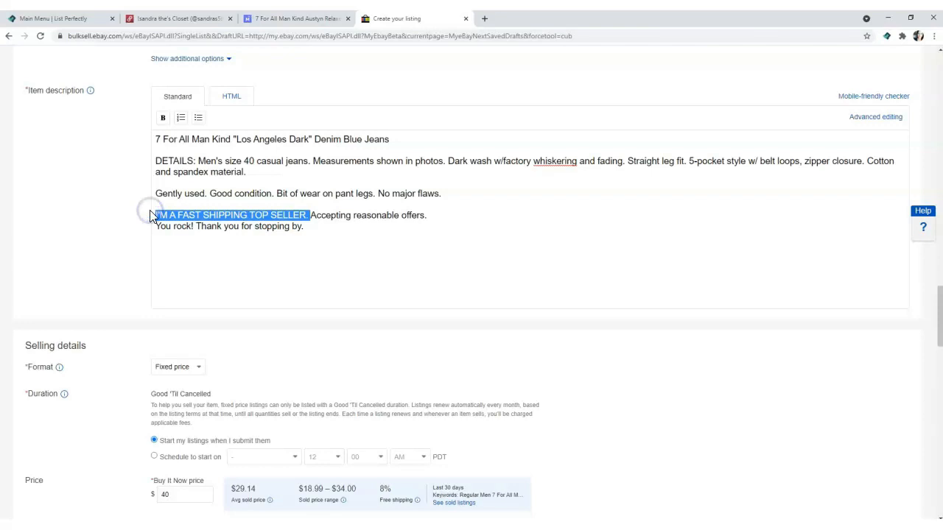
{"action": "key", "text": "BackSpace"}
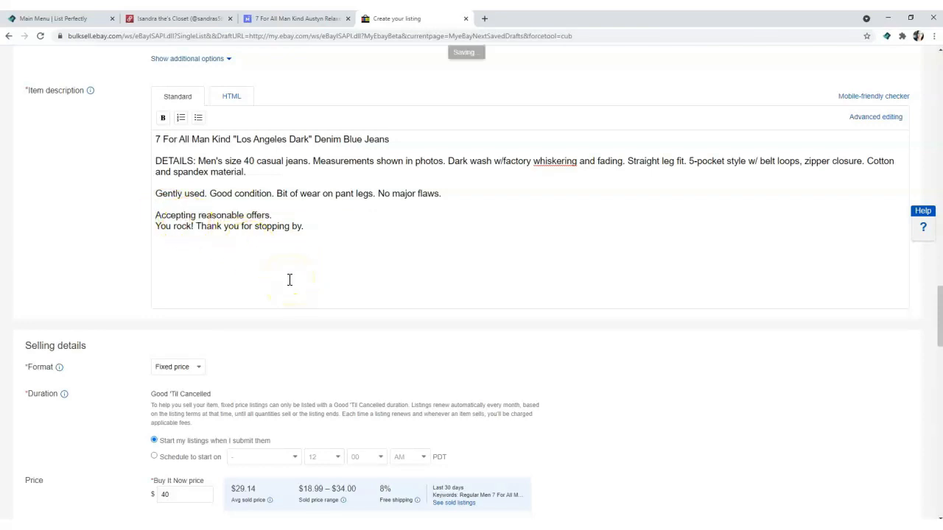
Step: Set eBay's domestic shipping service to USPS Priority Mail (2 to 5 business days) and the international service to USPS Priority Mail International
{"action": "scroll", "coordinate": [289, 280], "scroll_direction": "down", "scroll_amount": 1}
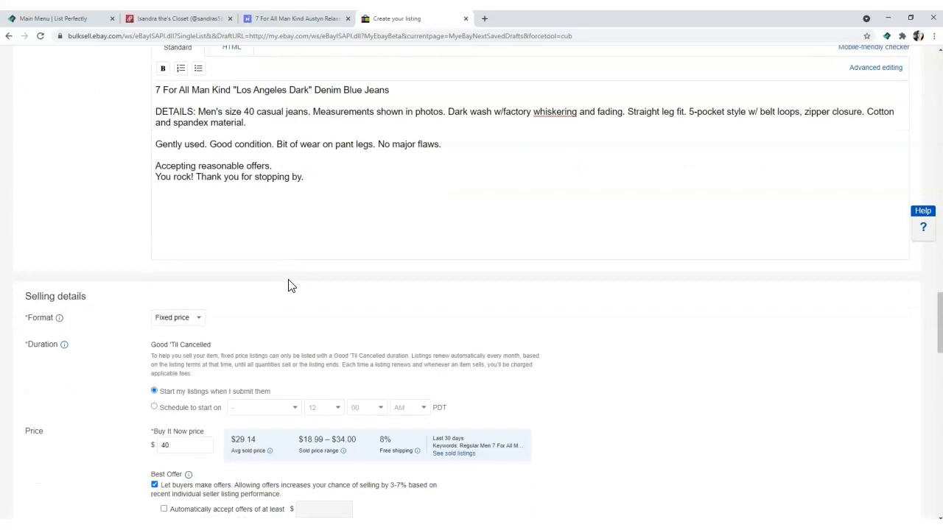
{"action": "scroll", "coordinate": [288, 286], "scroll_direction": "down", "scroll_amount": 6}
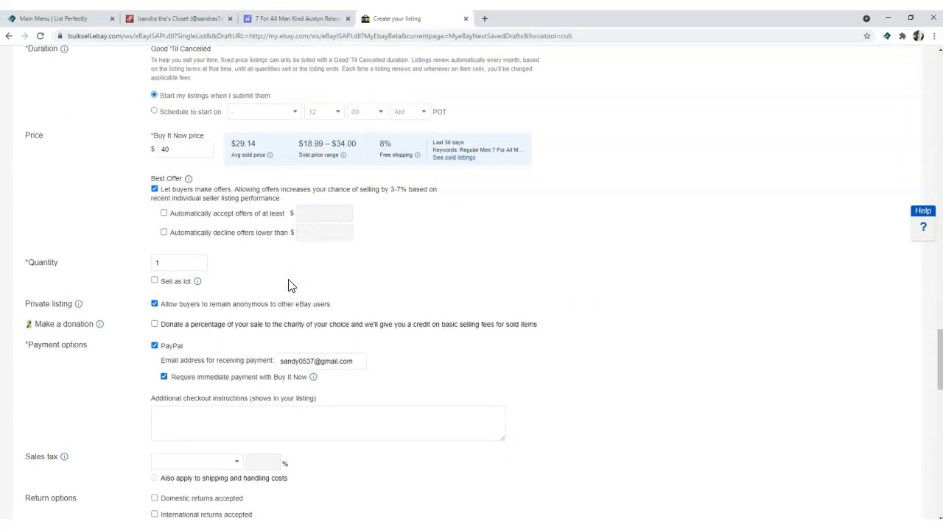
{"action": "scroll", "coordinate": [238, 290], "scroll_direction": "down", "scroll_amount": 8}
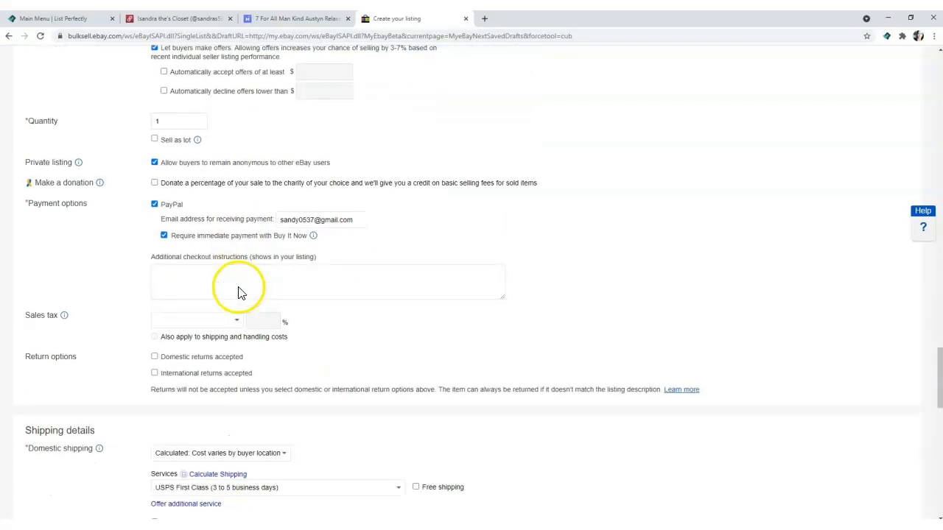
{"action": "left_click", "coordinate": [328, 235]}
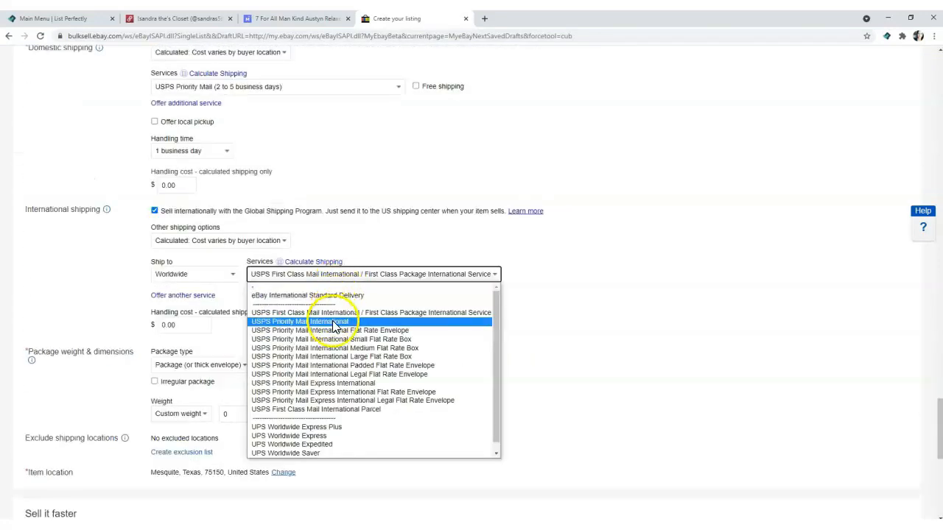
{"action": "left_click", "coordinate": [330, 310]}
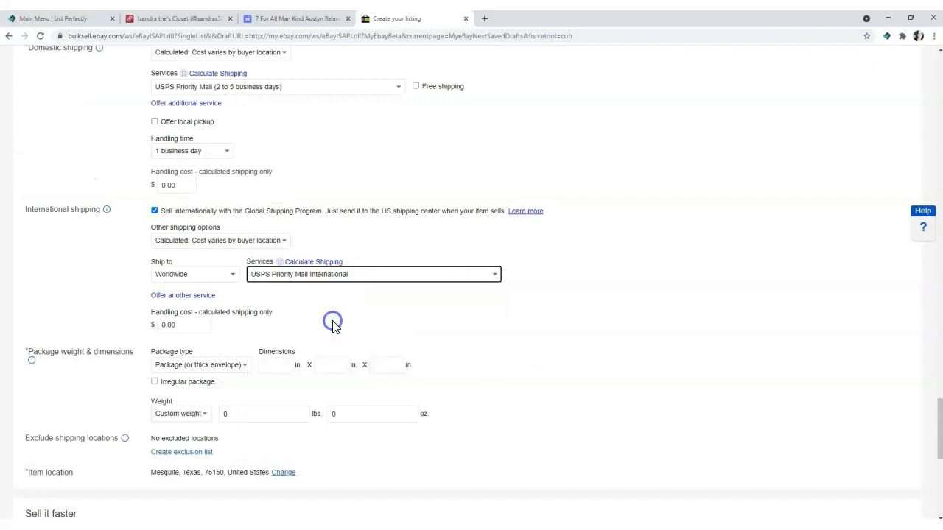
Step: Enter 1 lb as the custom package weight and turn on listing promotion for the eBay jeans listing
{"action": "scroll", "coordinate": [332, 326], "scroll_direction": "down", "scroll_amount": 2}
{"action": "left_click", "coordinate": [236, 269]}
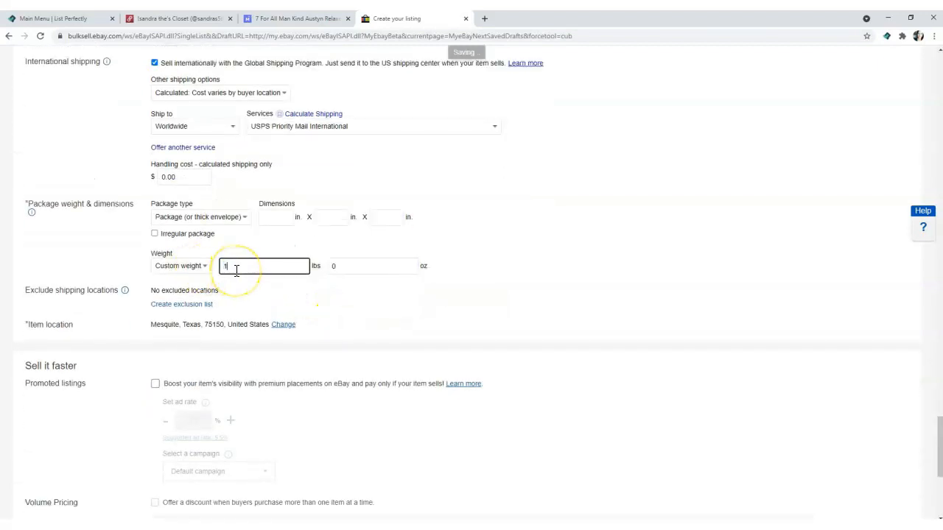
{"action": "left_click_drag", "start_coordinate": [349, 268], "coordinate": [326, 280]}
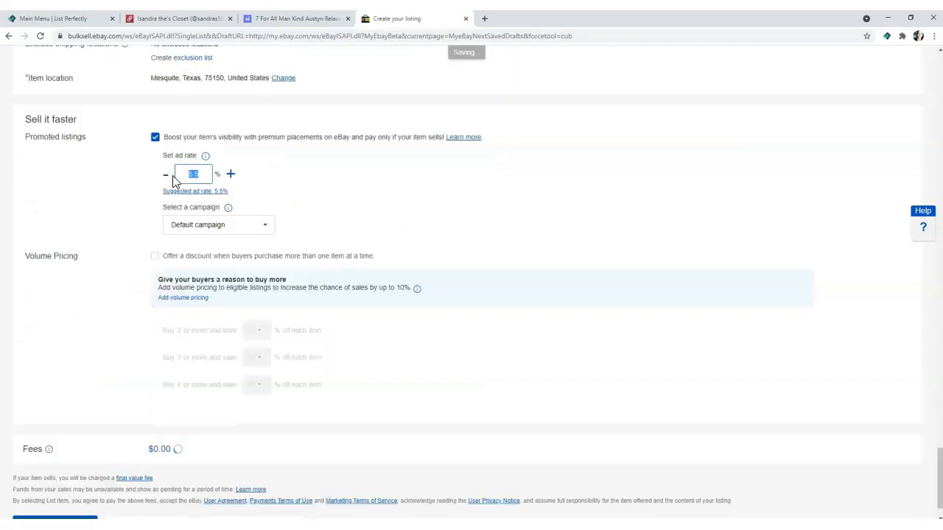
{"action": "left_click", "coordinate": [156, 256]}
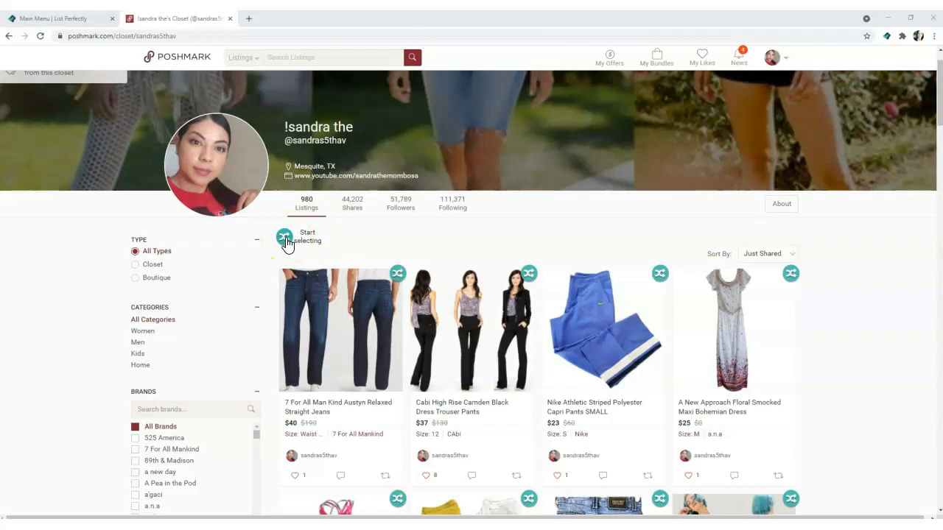
Step: Start a bulk selection in the Poshmark closet and select the first five listings, from the 7 For All Mankind jeans through the toddler bathing suit
{"action": "left_click", "coordinate": [286, 242]}
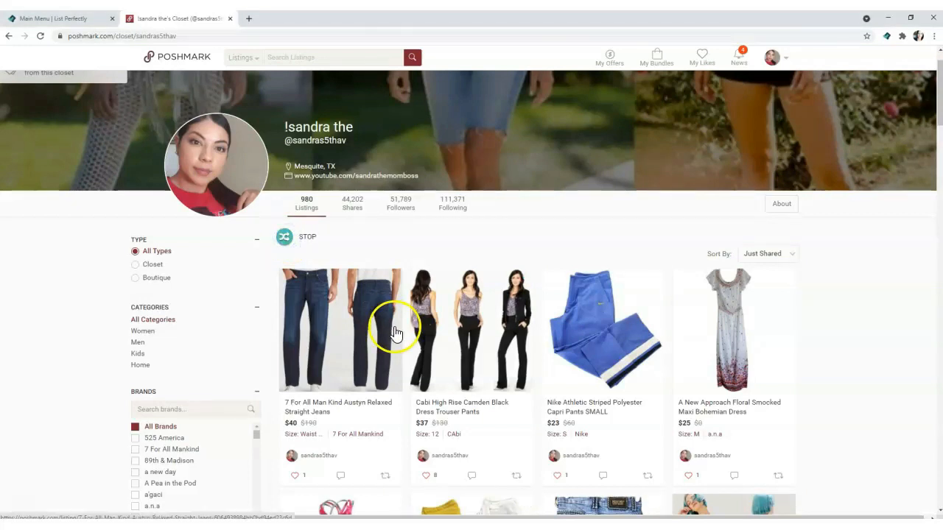
{"action": "scroll", "coordinate": [396, 334], "scroll_direction": "down", "scroll_amount": 2}
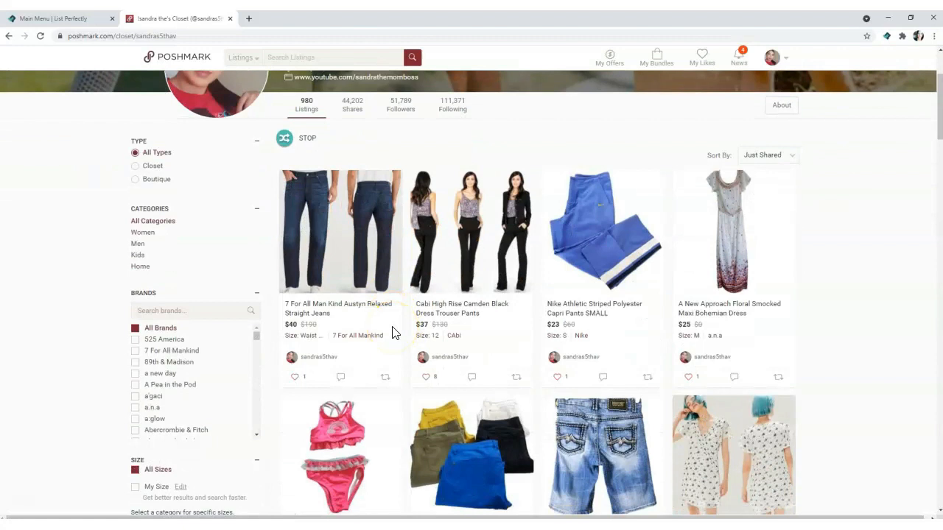
{"action": "left_click", "coordinate": [360, 272]}
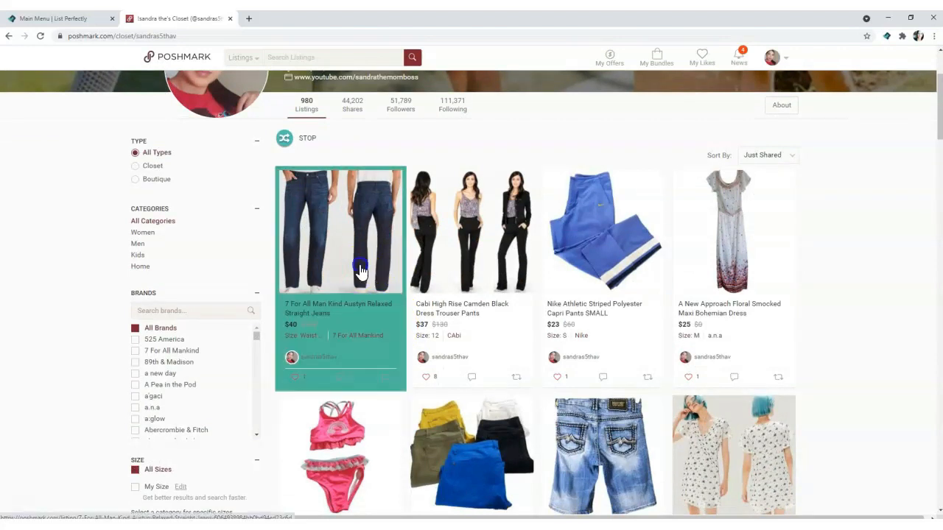
{"action": "left_click", "coordinate": [439, 273]}
{"action": "left_click", "coordinate": [570, 263]}
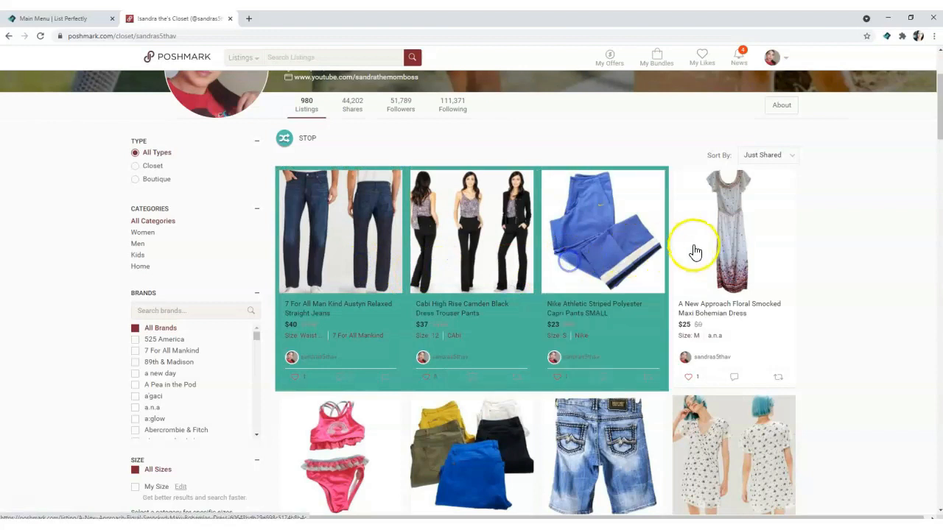
{"action": "left_click", "coordinate": [696, 249]}
{"action": "left_click", "coordinate": [417, 431]}
{"action": "left_click", "coordinate": [362, 438]}
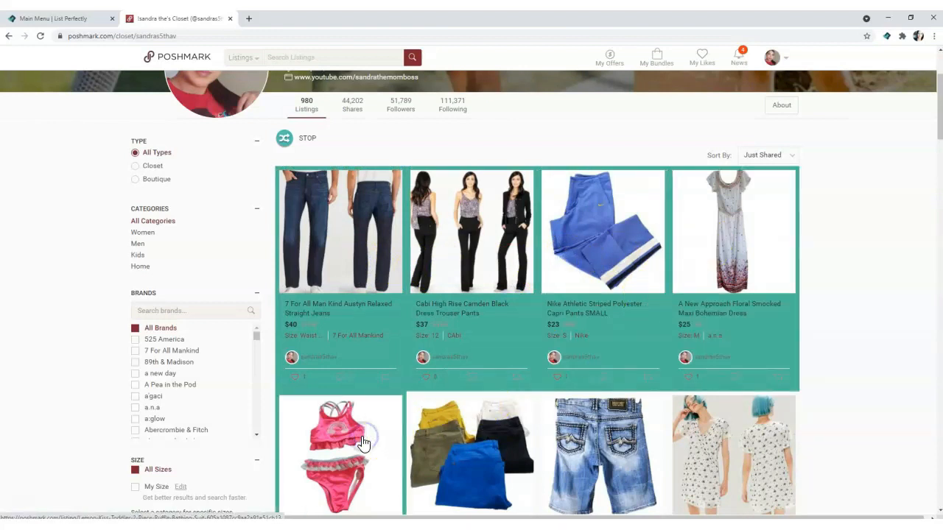
Step: Finish the bulk selection and copy the five selected Poshmark listings to Mercari only
{"action": "left_click", "coordinate": [285, 139]}
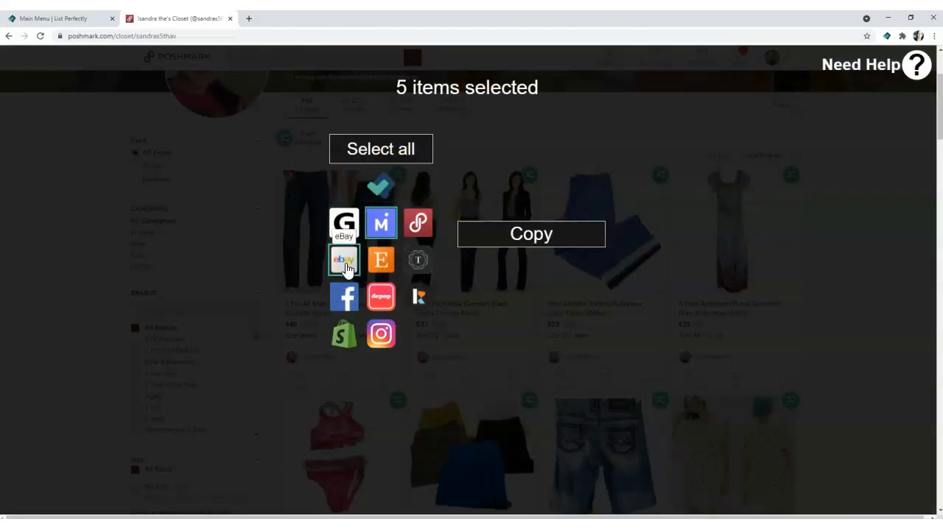
{"action": "left_click", "coordinate": [379, 227]}
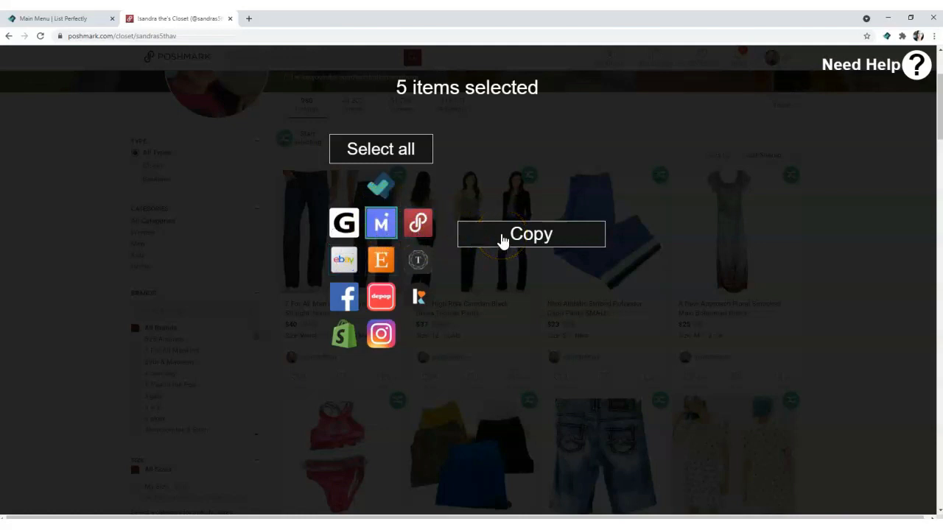
{"action": "left_click", "coordinate": [501, 240]}
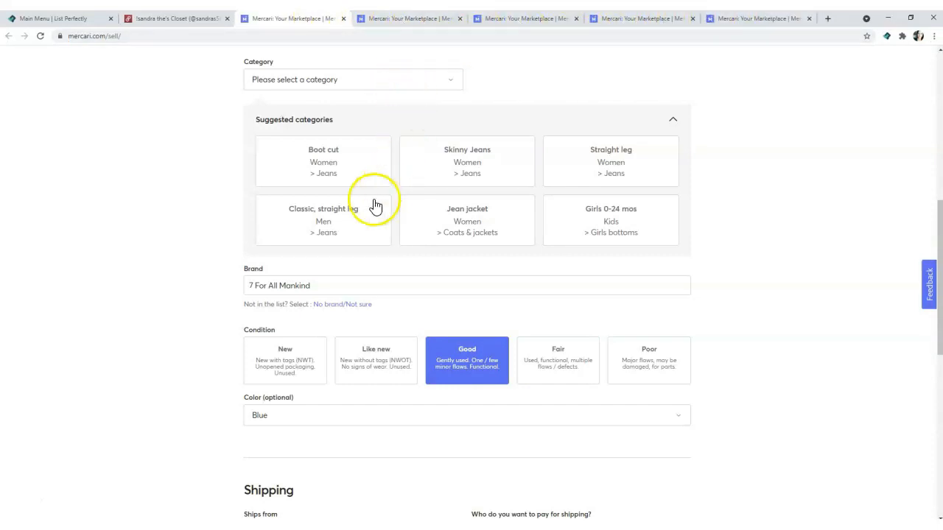
Step: Review the Mercari drafts of the 7 For All Mankind jeans and the Cabi dress trousers, and submit the trousers draft for listing
{"action": "scroll", "coordinate": [371, 208], "scroll_direction": "down", "scroll_amount": 3}
{"action": "scroll", "coordinate": [371, 209], "scroll_direction": "down", "scroll_amount": 4}
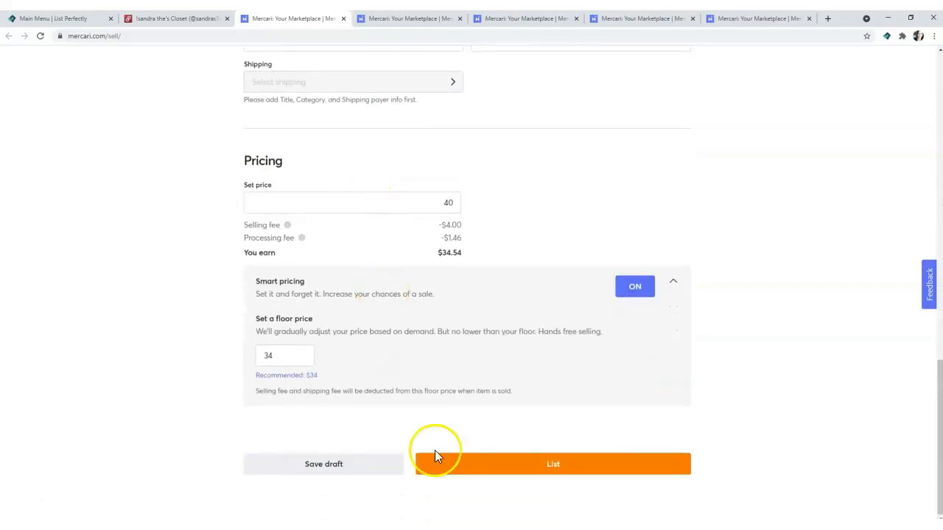
{"action": "left_click", "coordinate": [406, 20]}
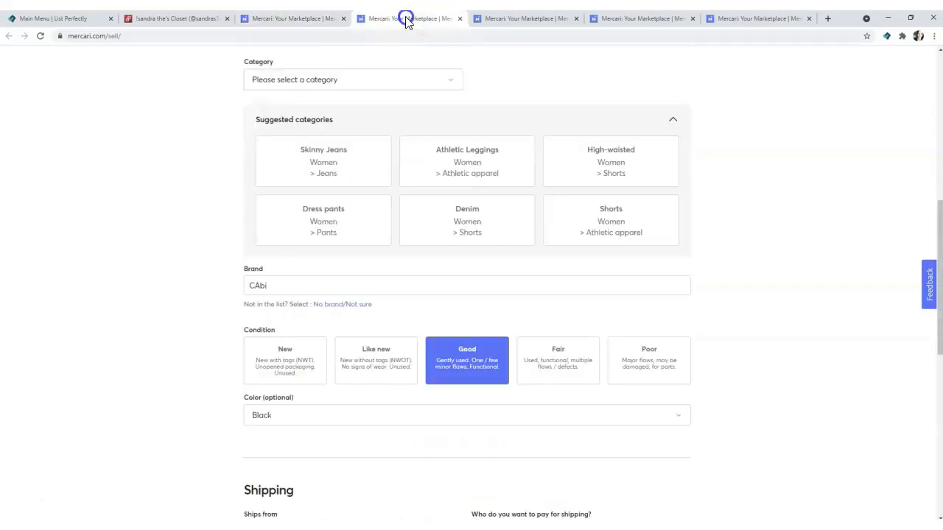
{"action": "scroll", "coordinate": [430, 199], "scroll_direction": "up", "scroll_amount": 2}
{"action": "scroll", "coordinate": [430, 198], "scroll_direction": "up", "scroll_amount": 4}
{"action": "scroll", "coordinate": [421, 202], "scroll_direction": "down", "scroll_amount": 8}
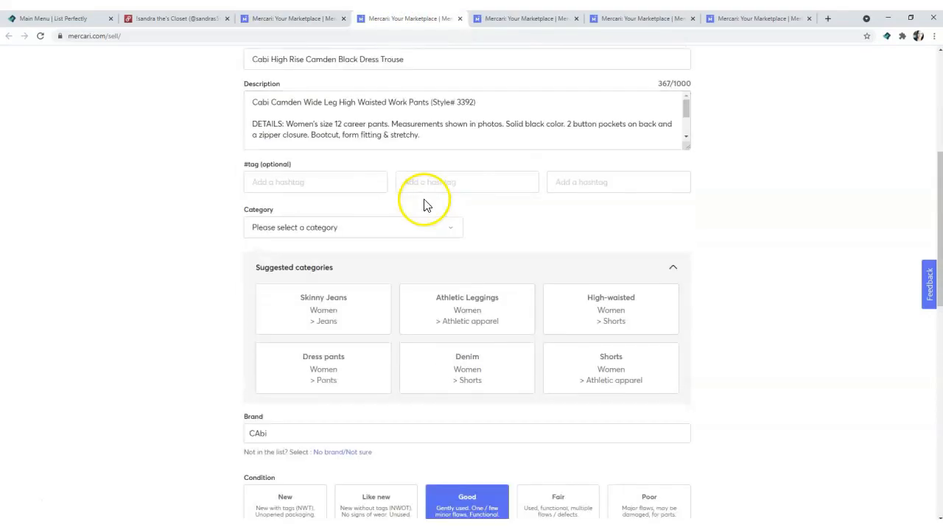
{"action": "scroll", "coordinate": [423, 205], "scroll_direction": "down", "scroll_amount": 4}
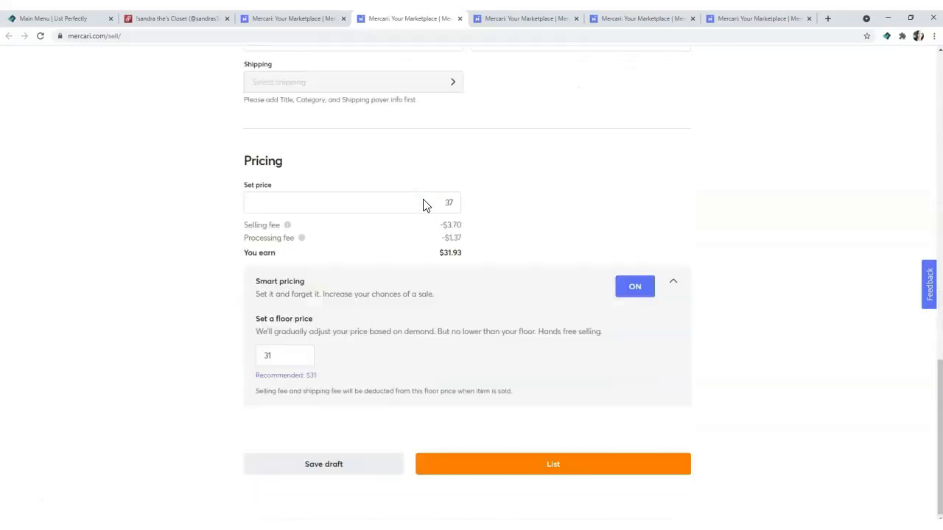
{"action": "left_click", "coordinate": [528, 467]}
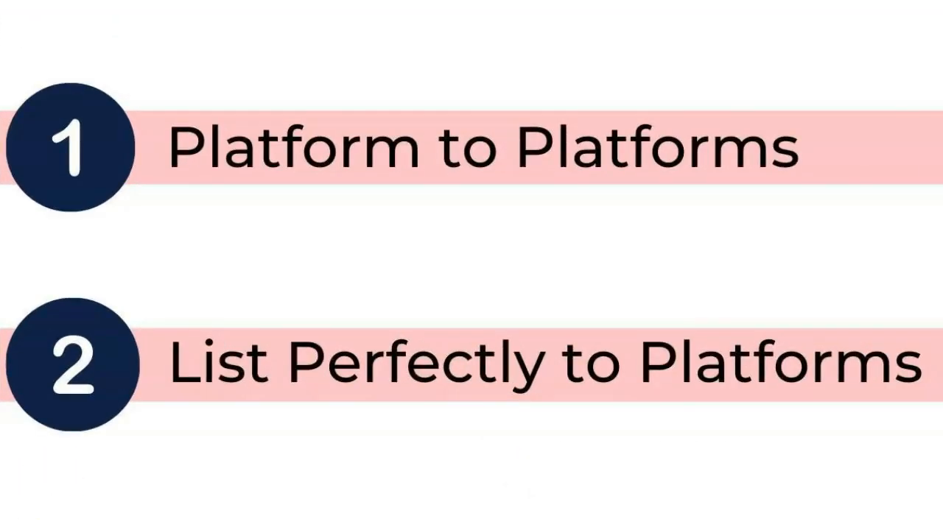
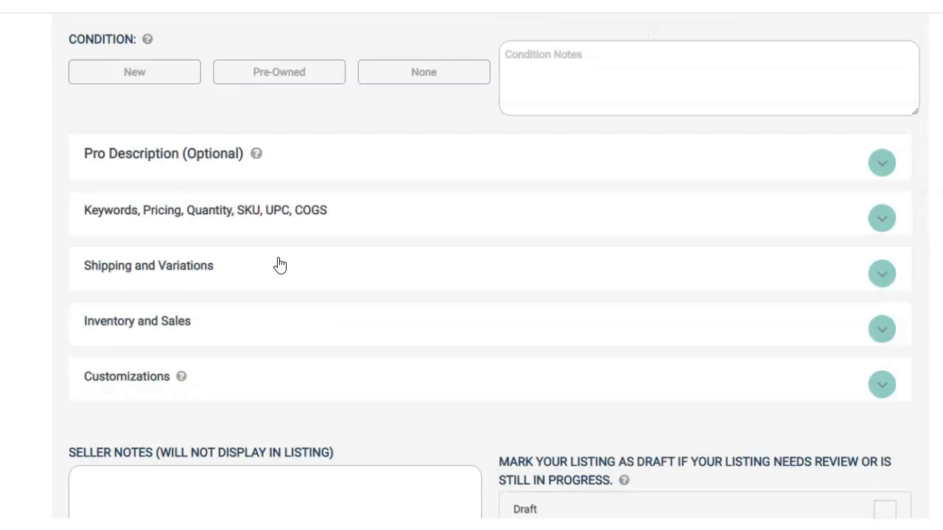
Step: In List Perfectly's new product form, upload the three photos of the blue patterned sleeveless dress and make the side-by-side two-outfit photo the first image
{"action": "scroll", "coordinate": [280, 265], "scroll_direction": "up", "scroll_amount": 15}
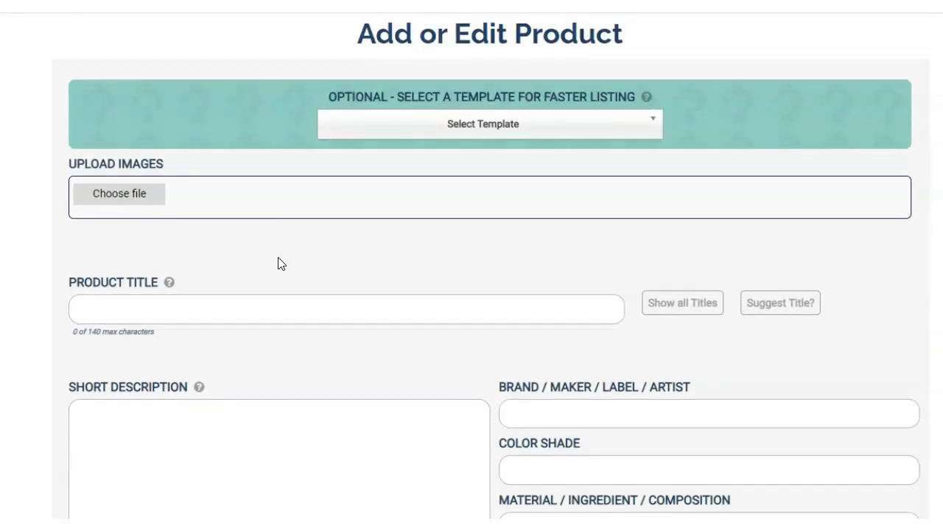
{"action": "left_click", "coordinate": [103, 202]}
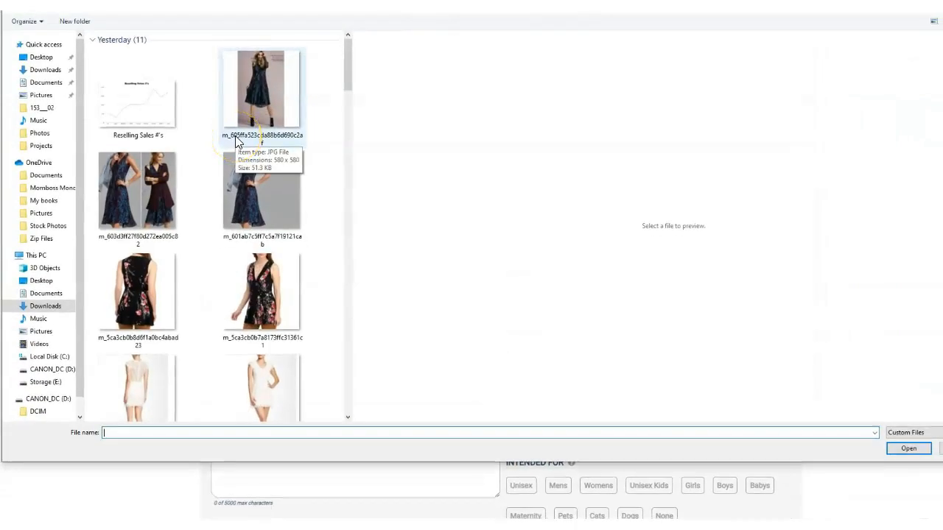
{"action": "left_click", "coordinate": [255, 93]}
{"action": "left_click", "coordinate": [159, 188], "text": "ctrl"}
{"action": "left_click", "coordinate": [258, 197], "text": "ctrl"}
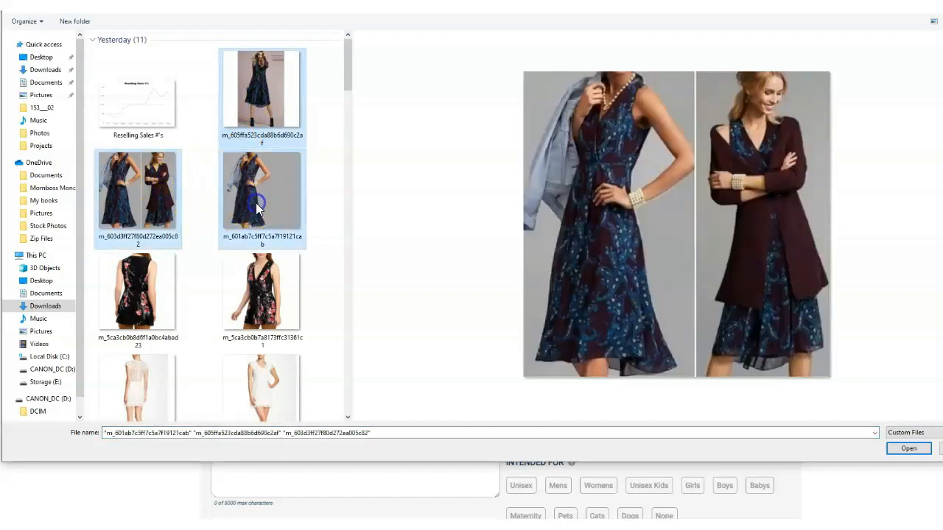
{"action": "left_click", "coordinate": [909, 449]}
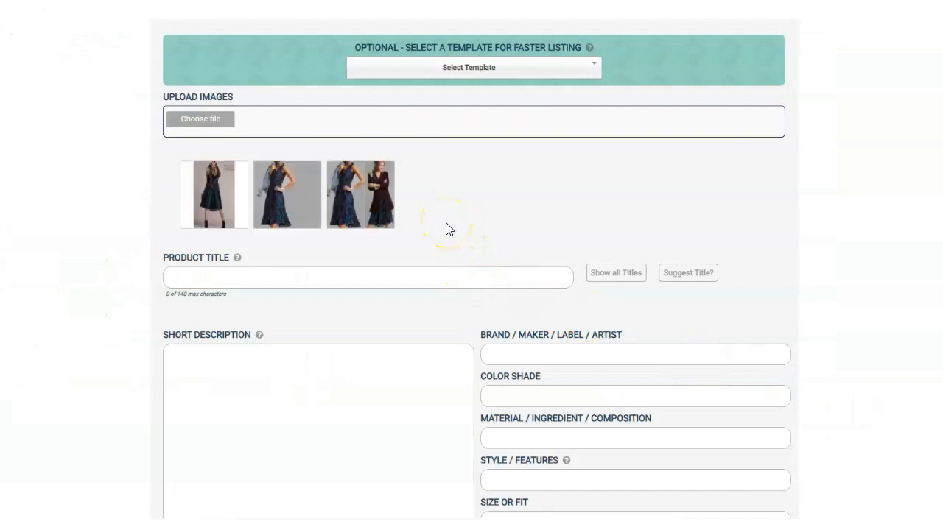
{"action": "left_click_drag", "start_coordinate": [361, 210], "coordinate": [212, 207]}
{"action": "left_click_drag", "start_coordinate": [274, 208], "coordinate": [359, 214]}
Step: Enter "Cabi maxi dress" as the product title
{"action": "scroll", "coordinate": [311, 197], "scroll_direction": "down", "scroll_amount": 2}
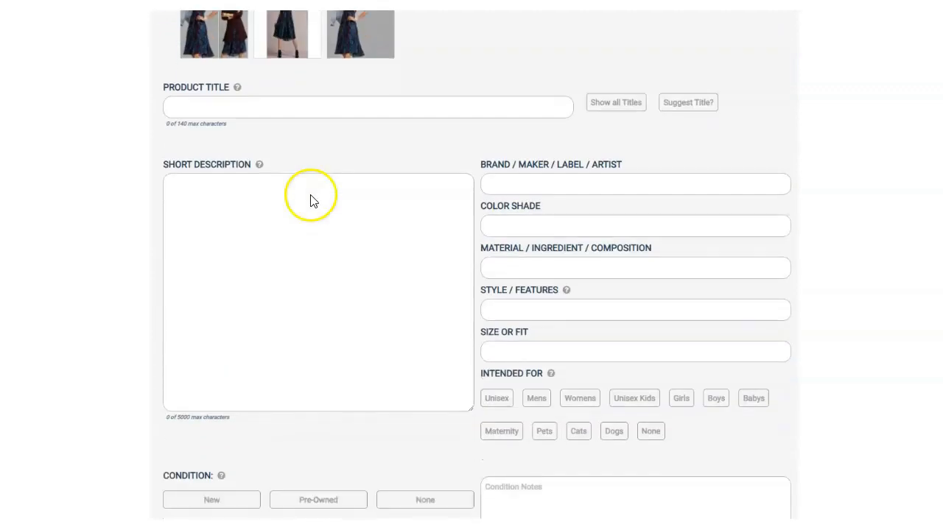
{"action": "left_click", "coordinate": [317, 111]}
{"action": "left_click", "coordinate": [316, 111]}
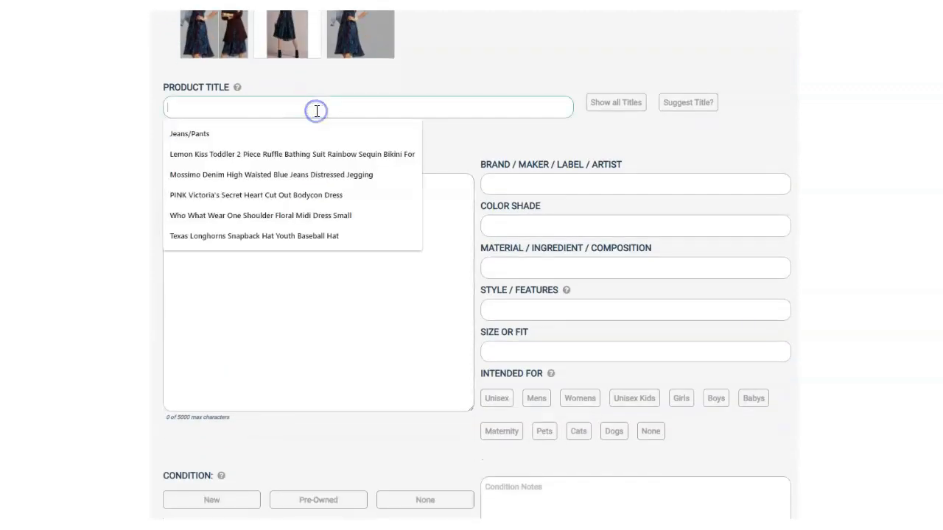
{"action": "type", "text": "Cabi dress"}
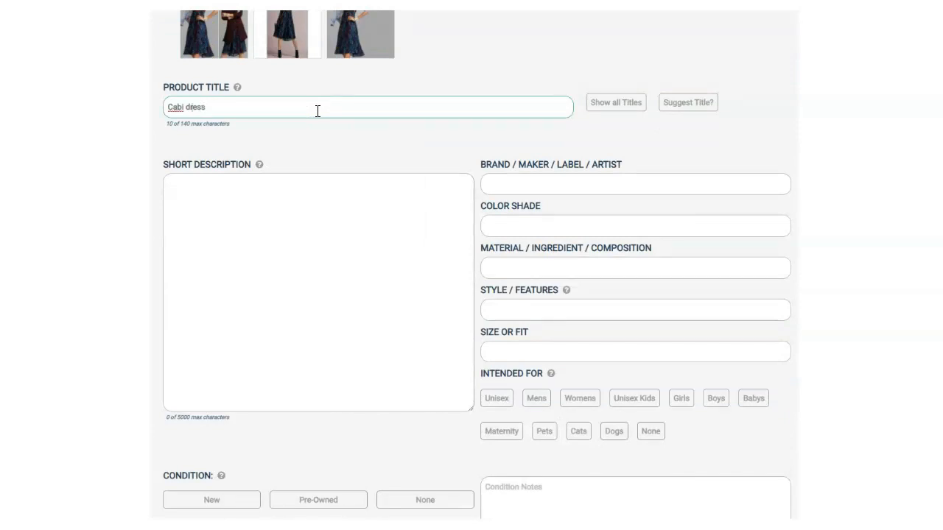
{"action": "type", "text": "maxi"}
Step: Show all marketplace titles and go through the Mercari, Poshmark, and eBay and Amazon title fields
{"action": "scroll", "coordinate": [617, 56], "scroll_direction": "down", "scroll_amount": 1}
{"action": "left_click", "coordinate": [617, 53]}
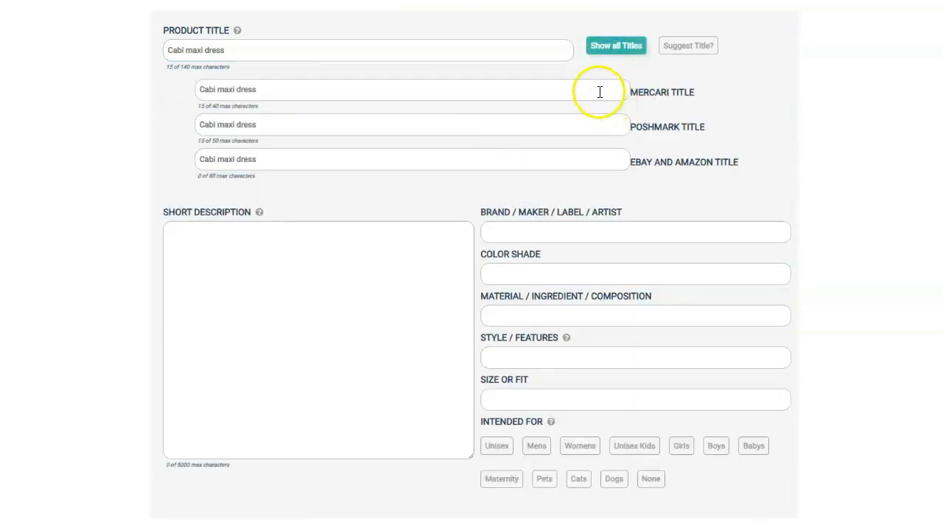
{"action": "left_click", "coordinate": [598, 92]}
{"action": "left_click", "coordinate": [583, 127]}
{"action": "left_click", "coordinate": [581, 159]}
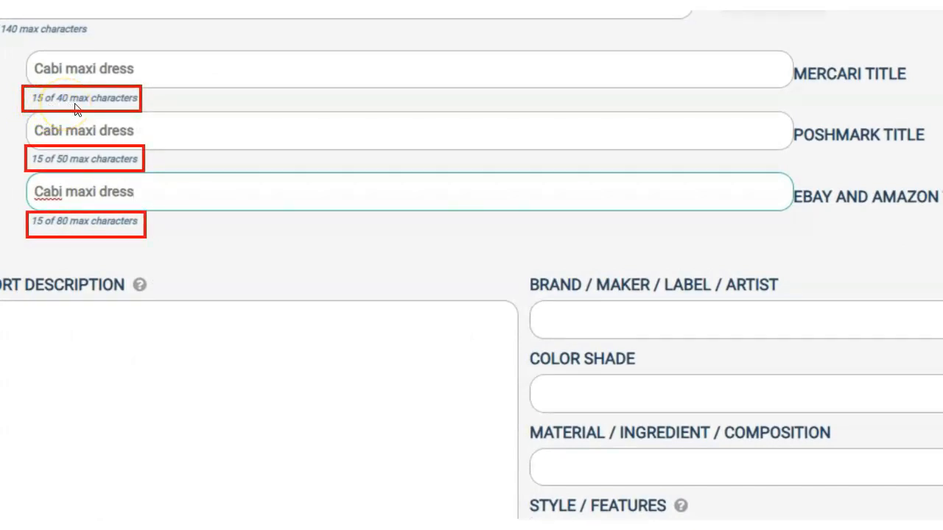
Step: Extend the Mercari title to "Cabi maxi dress blue purple long summer"
{"action": "left_click", "coordinate": [168, 66]}
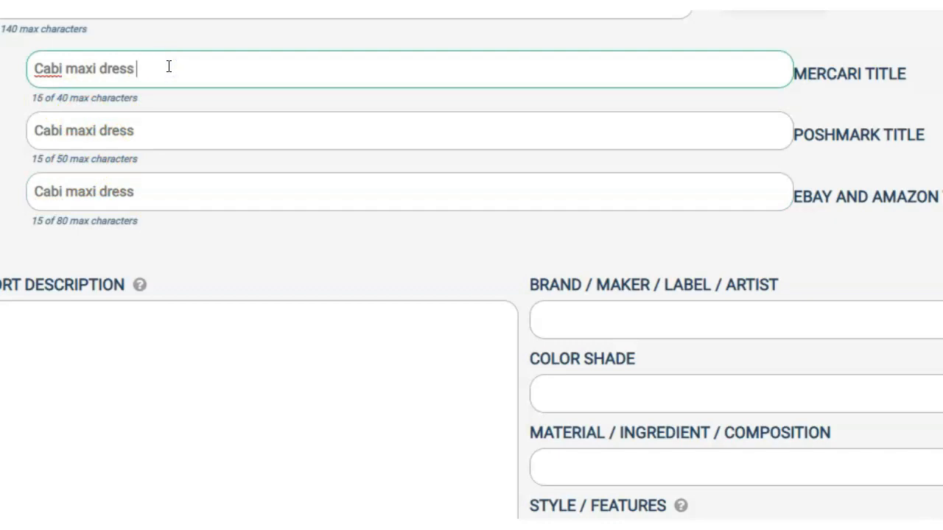
{"action": "type", "text": "blue purple long summer"}
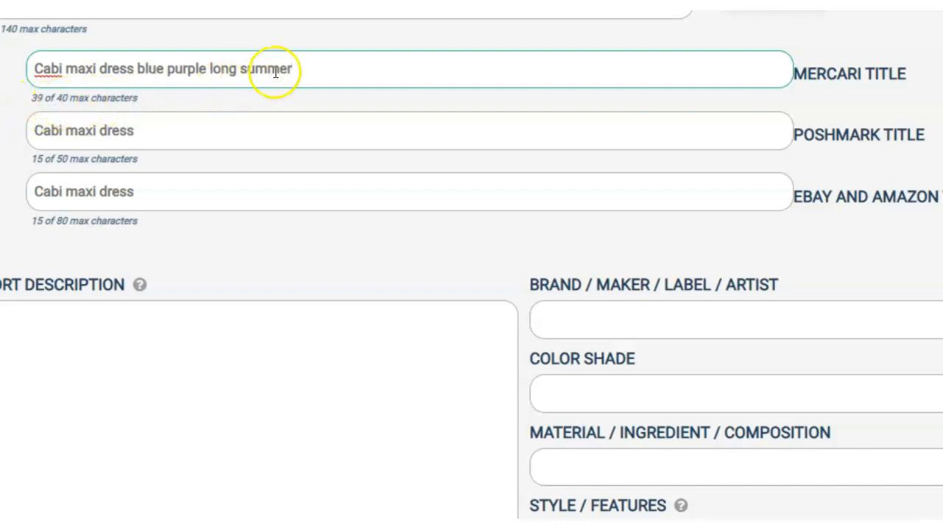
Step: Copy "blue purple long summer" from the Mercari title and append it to the Poshmark title
{"action": "left_click", "coordinate": [179, 129]}
{"action": "left_click", "coordinate": [140, 69]}
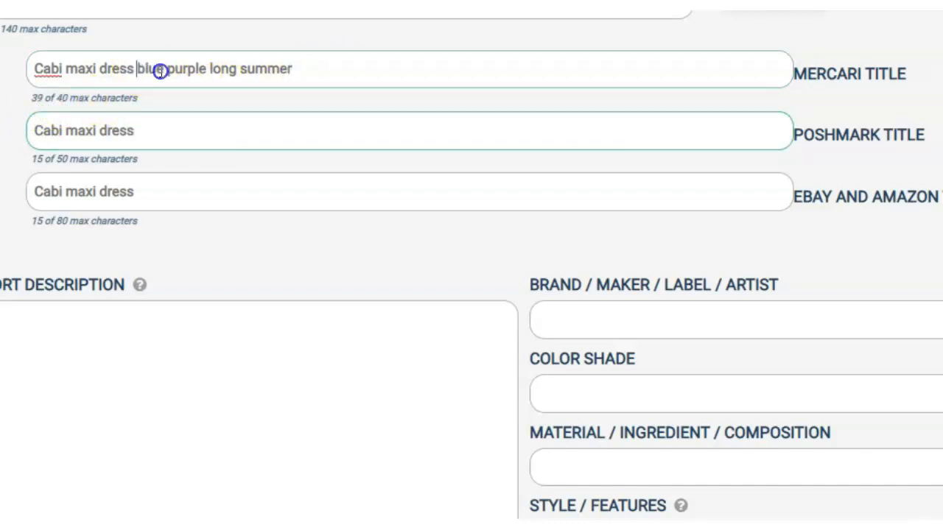
{"action": "left_click", "coordinate": [305, 76], "text": "shift"}
{"action": "key", "text": "ctrl+c"}
{"action": "left_click", "coordinate": [226, 130]}
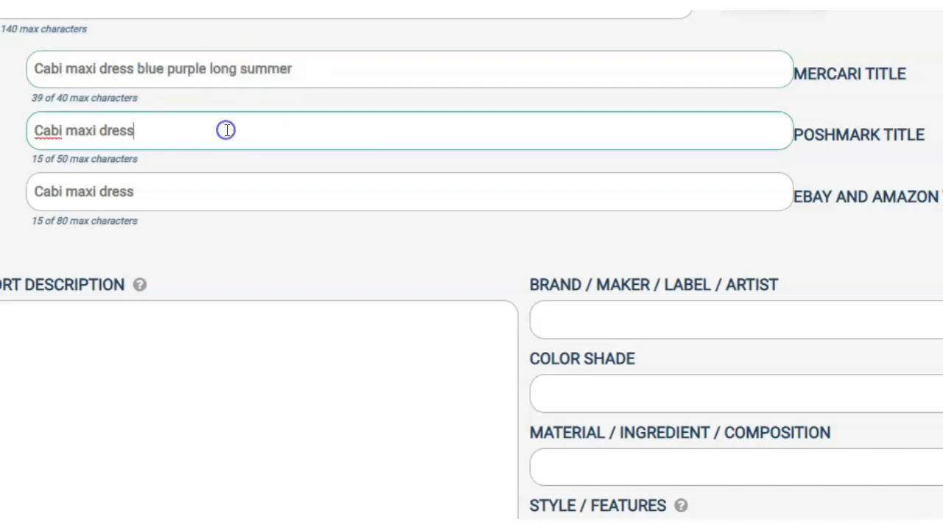
{"action": "key", "text": "ctrl+v"}
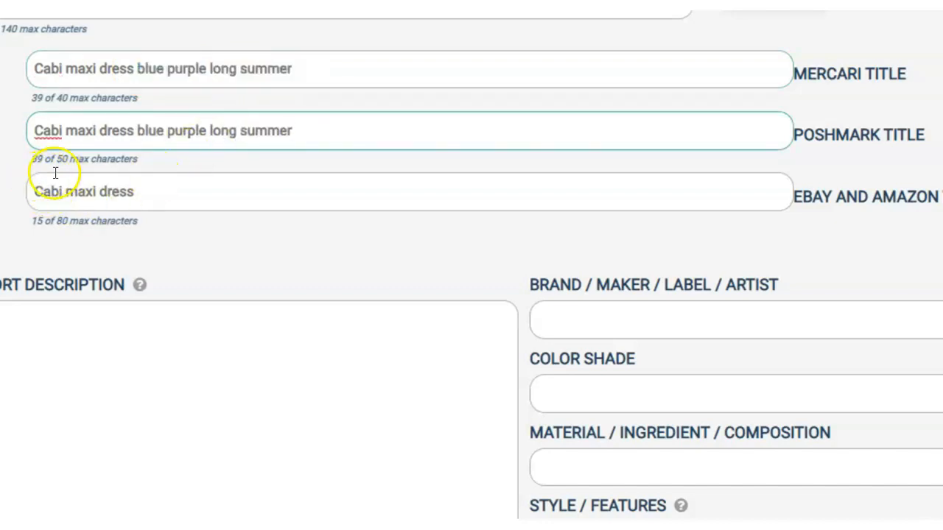
Step: Compare the eBay and Amazon title field with the Mercari and Poshmark title fields and their character limits
{"action": "left_click", "coordinate": [214, 199]}
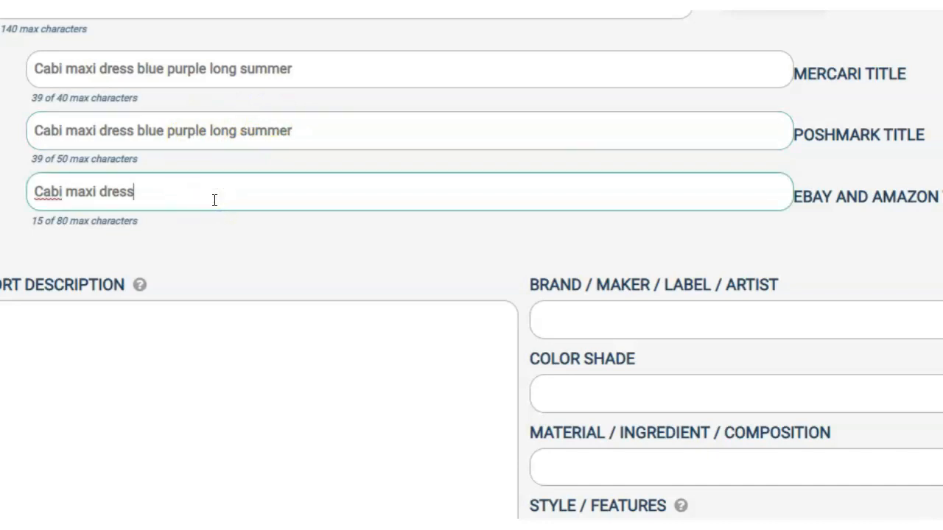
{"action": "left_click", "coordinate": [438, 82]}
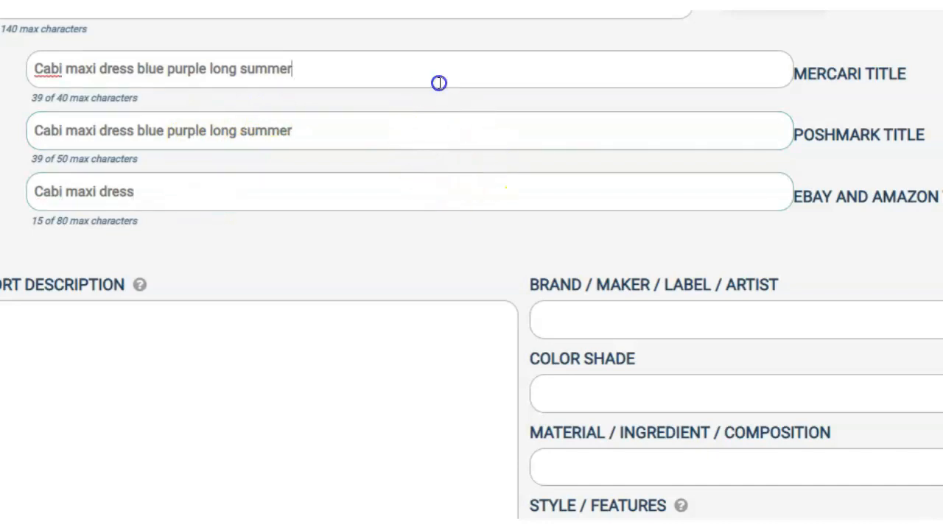
{"action": "left_click", "coordinate": [417, 133]}
{"action": "left_click", "coordinate": [420, 201]}
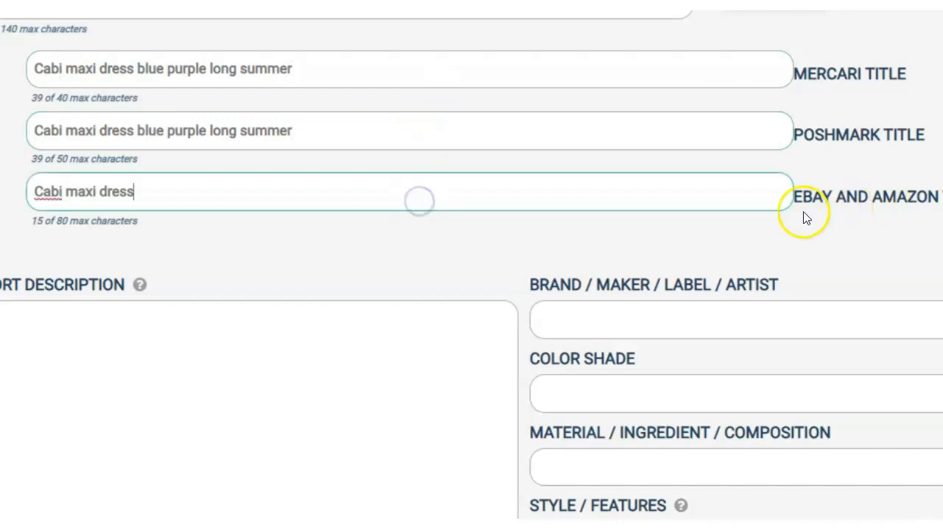
{"action": "left_click", "coordinate": [693, 133]}
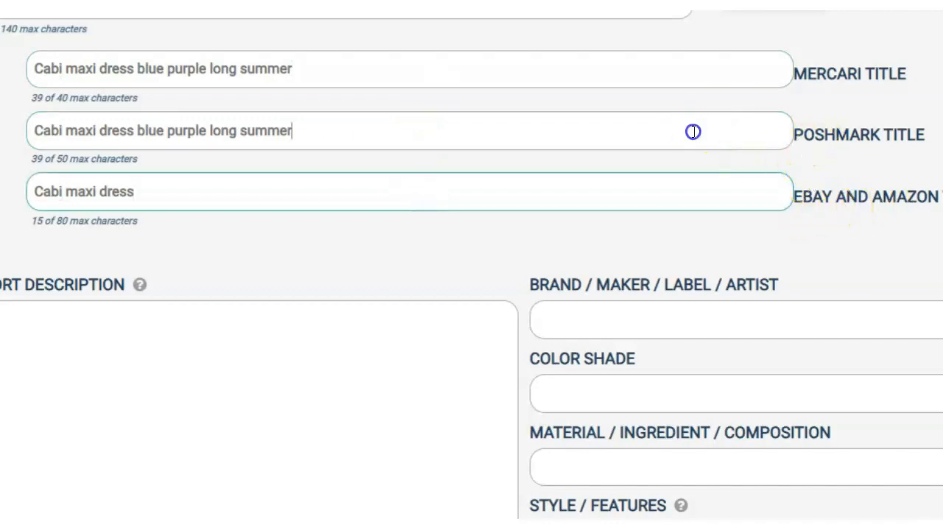
{"action": "left_click", "coordinate": [688, 67]}
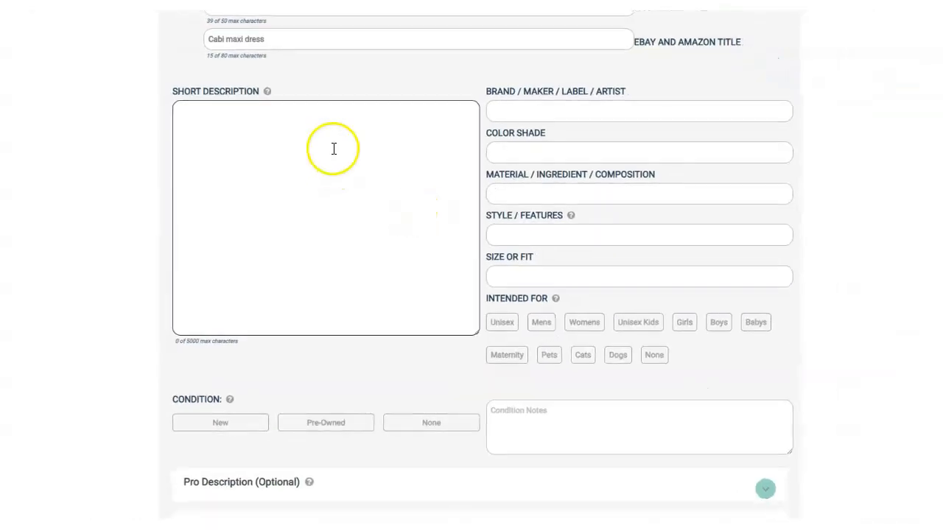
Step: Review the form's short description, brand, color, material, style, size, intended-for and condition fields, and the collapsed sections below
{"action": "scroll", "coordinate": [328, 192], "scroll_direction": "down", "scroll_amount": 1}
{"action": "left_click", "coordinate": [553, 58]}
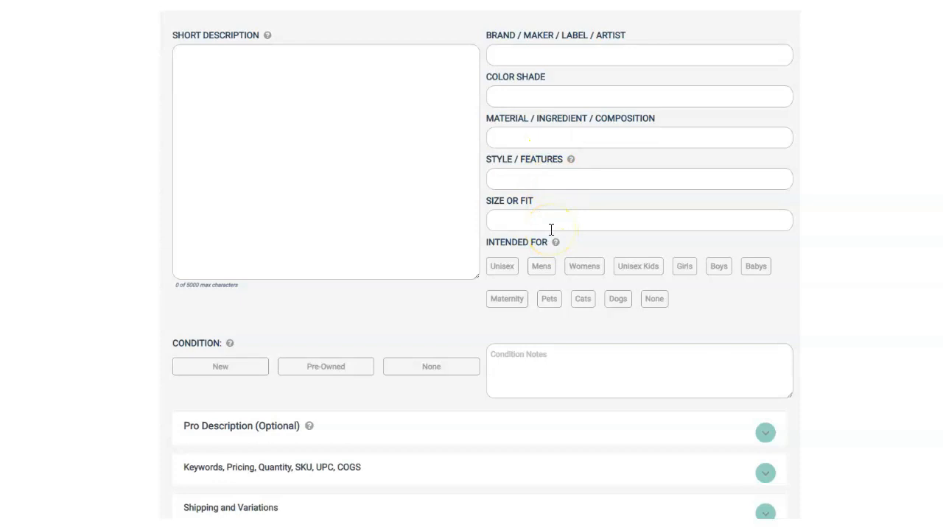
{"action": "scroll", "coordinate": [551, 230], "scroll_direction": "down", "scroll_amount": 1}
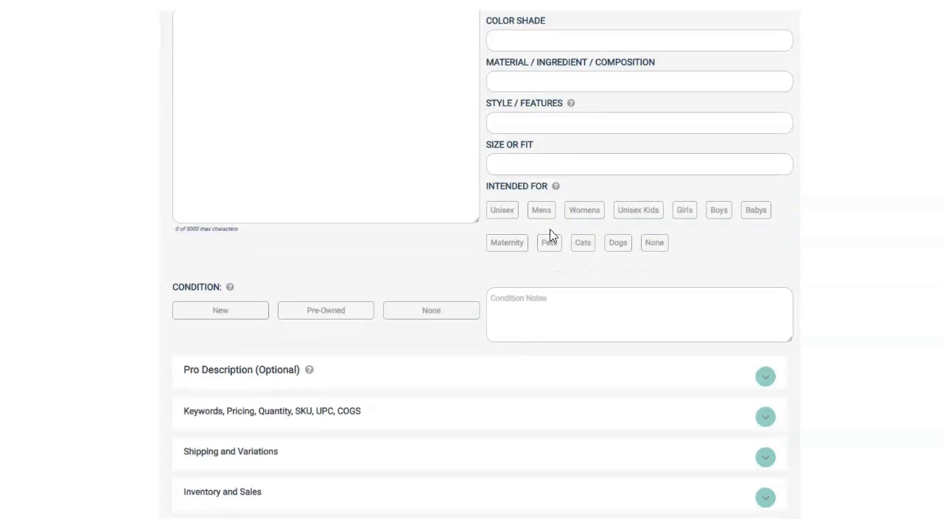
{"action": "scroll", "coordinate": [550, 229], "scroll_direction": "down", "scroll_amount": 2}
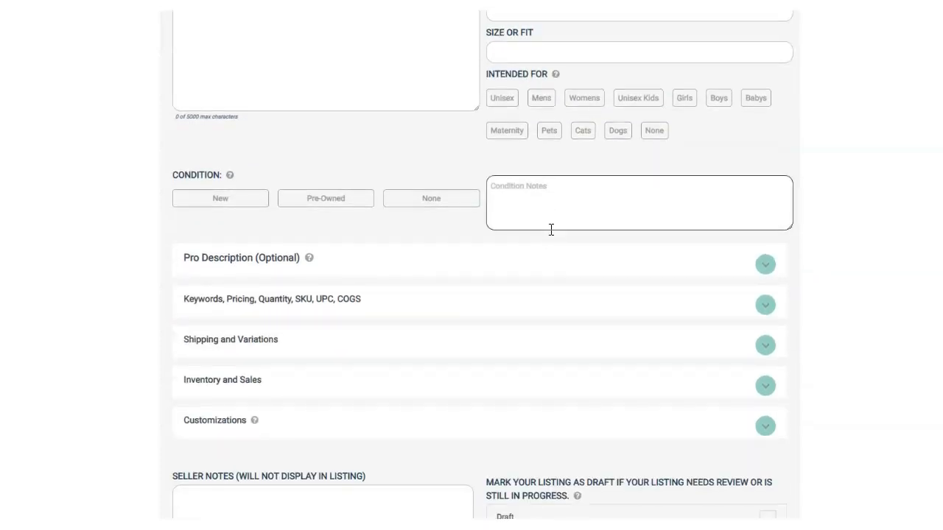
{"action": "scroll", "coordinate": [551, 230], "scroll_direction": "down", "scroll_amount": 1}
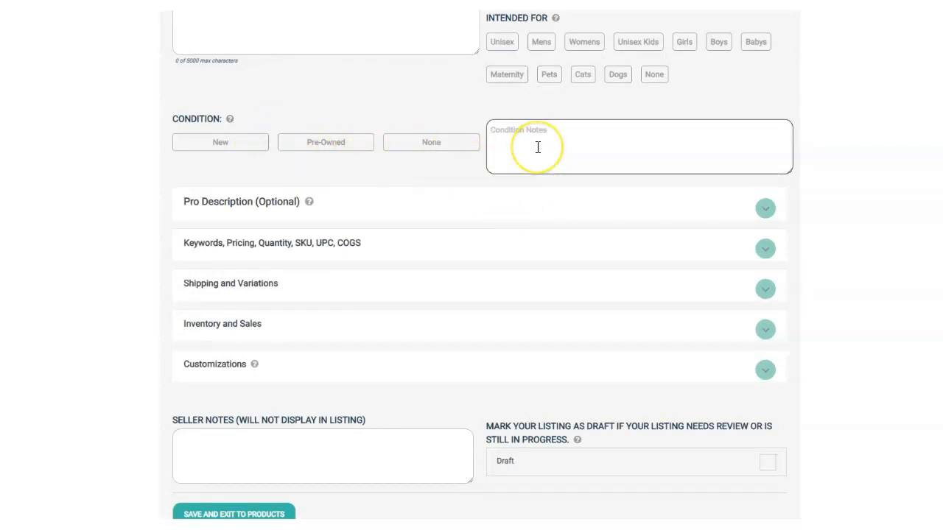
{"action": "scroll", "coordinate": [538, 147], "scroll_direction": "down", "scroll_amount": 1}
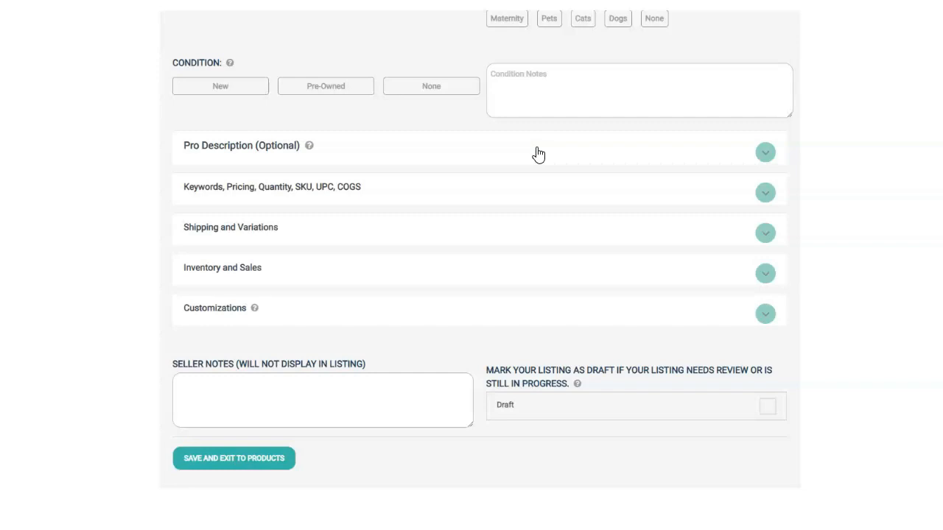
{"action": "scroll", "coordinate": [537, 154], "scroll_direction": "down", "scroll_amount": 1}
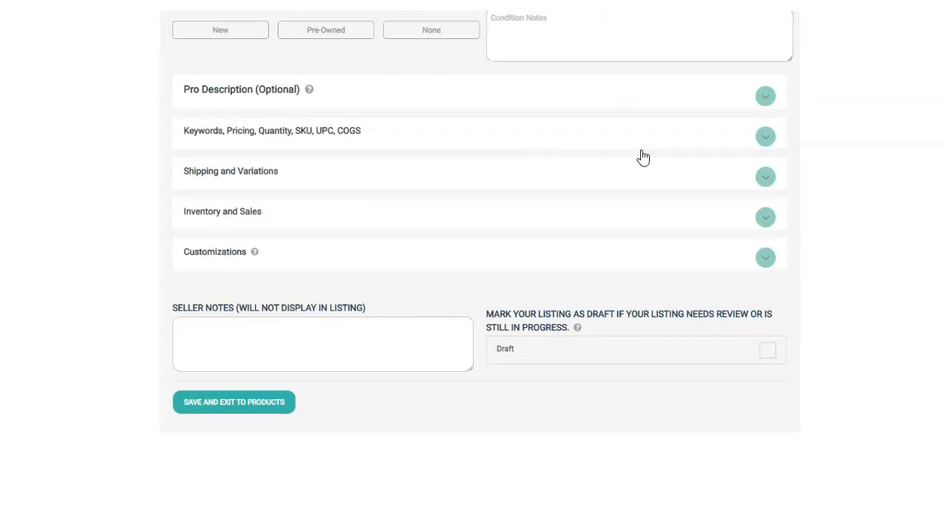
{"action": "scroll", "coordinate": [642, 157], "scroll_direction": "down", "scroll_amount": 1}
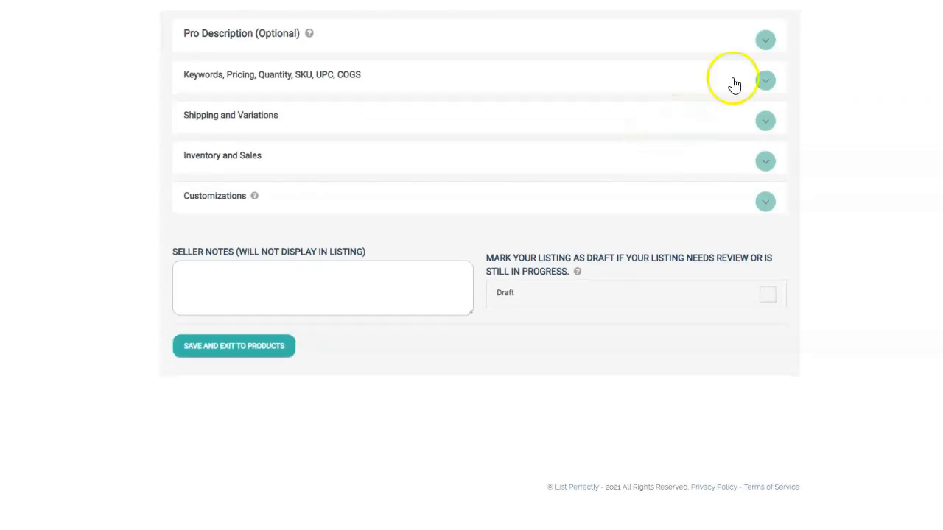
Step: Expand the optional Pro Description and review its bullet lines, additional specifics, measurements and bottom-of-description fields
{"action": "left_click", "coordinate": [765, 40]}
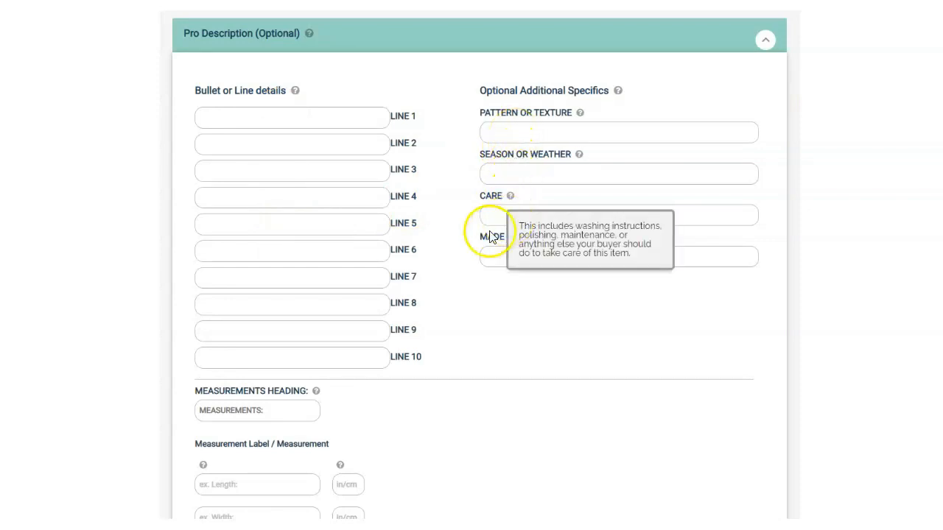
{"action": "scroll", "coordinate": [480, 242], "scroll_direction": "down", "scroll_amount": 3}
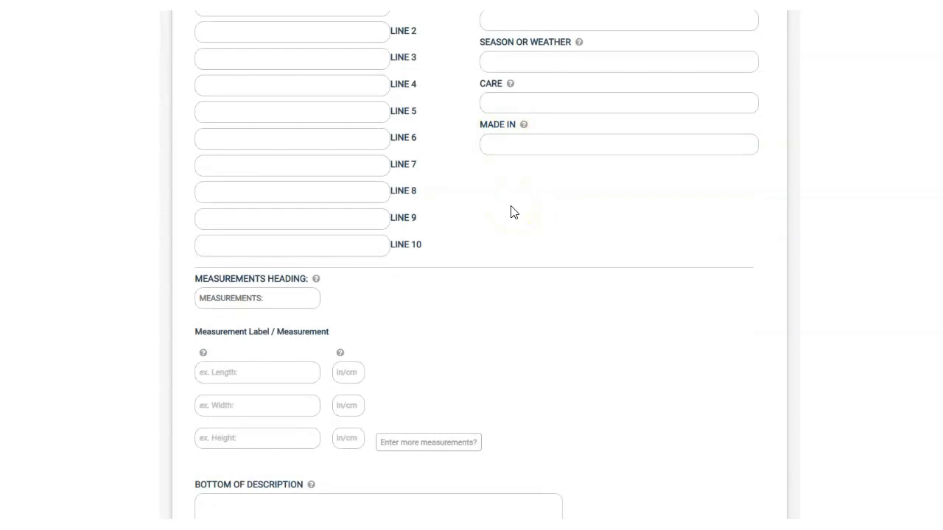
{"action": "scroll", "coordinate": [505, 93], "scroll_direction": "up", "scroll_amount": 2}
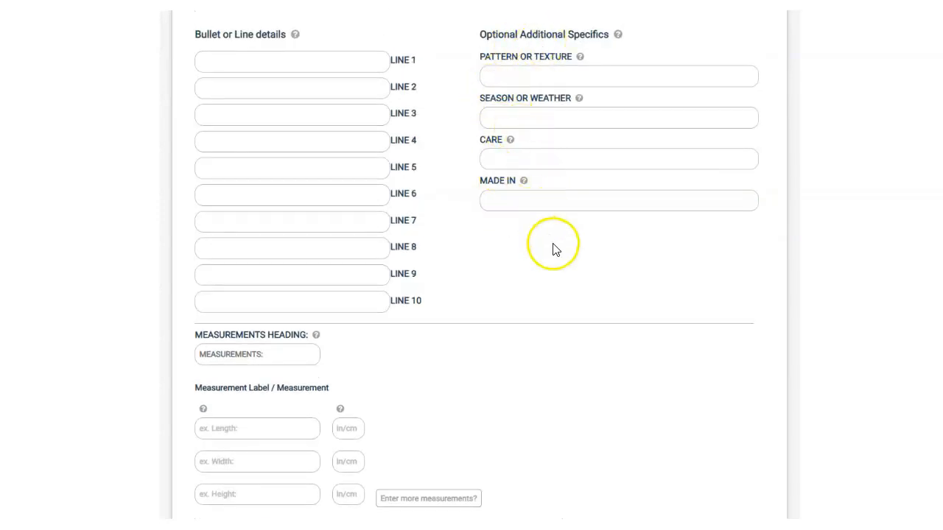
{"action": "scroll", "coordinate": [554, 249], "scroll_direction": "down", "scroll_amount": 4}
{"action": "scroll", "coordinate": [554, 249], "scroll_direction": "down", "scroll_amount": 1}
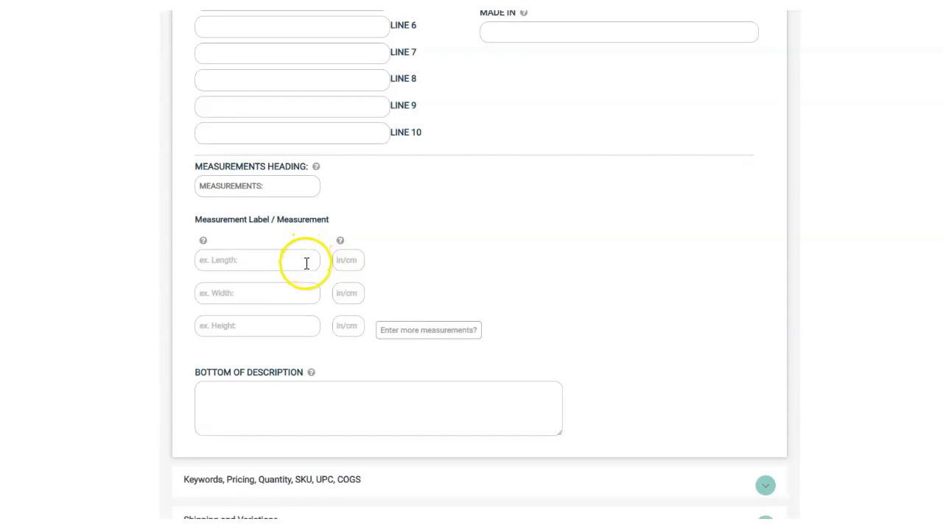
Step: Expand the Keywords, Pricing, Quantity, SKU, UPC, COGS section and review its keyword, price and stock fields
{"action": "scroll", "coordinate": [331, 308], "scroll_direction": "down", "scroll_amount": 5}
{"action": "left_click", "coordinate": [768, 265]}
{"action": "scroll", "coordinate": [701, 295], "scroll_direction": "down", "scroll_amount": 6}
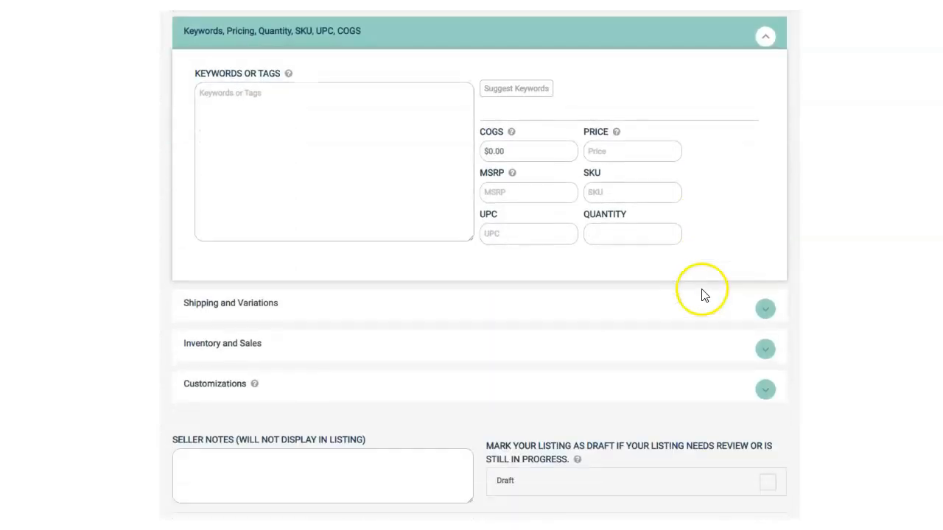
{"action": "left_click", "coordinate": [292, 137]}
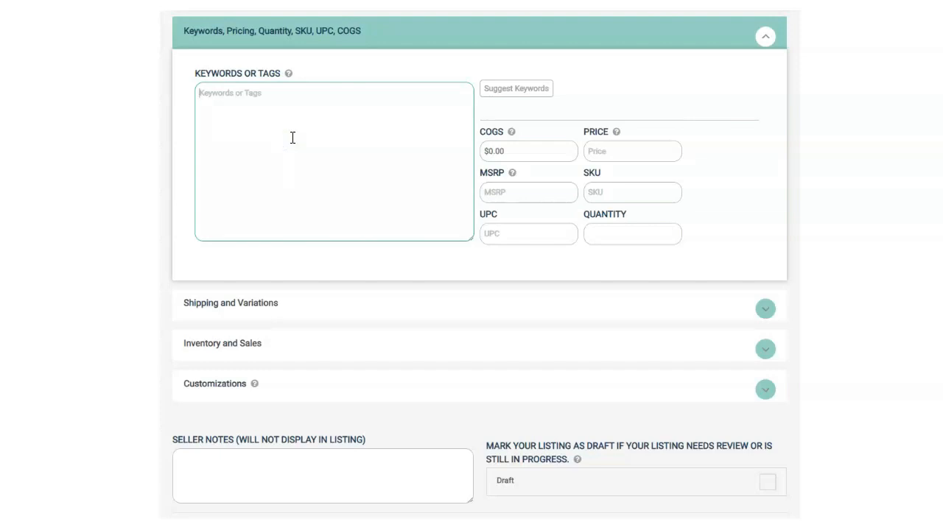
{"action": "left_click", "coordinate": [278, 93]}
{"action": "scroll", "coordinate": [611, 196], "scroll_direction": "down", "scroll_amount": 4}
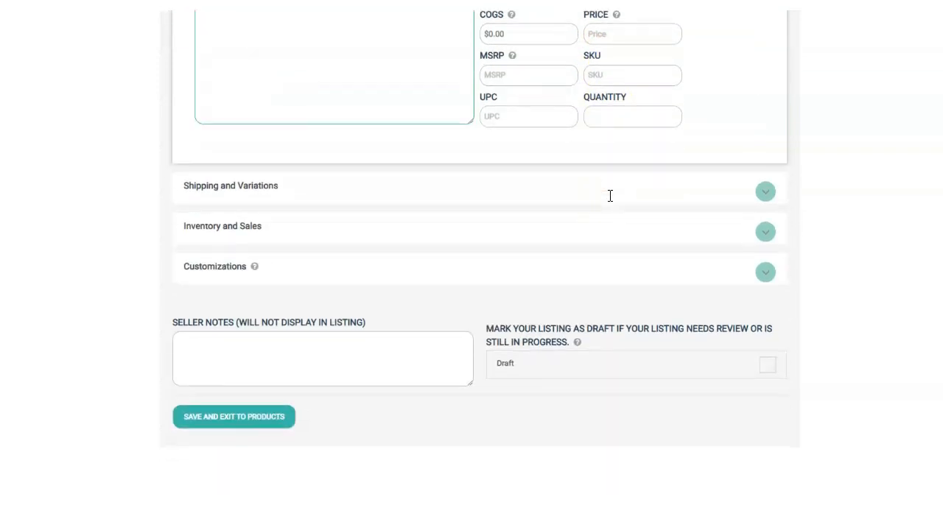
Step: Expand the Shipping and Variations and the Inventory and Sales sections and review their fields
{"action": "left_click", "coordinate": [221, 78]}
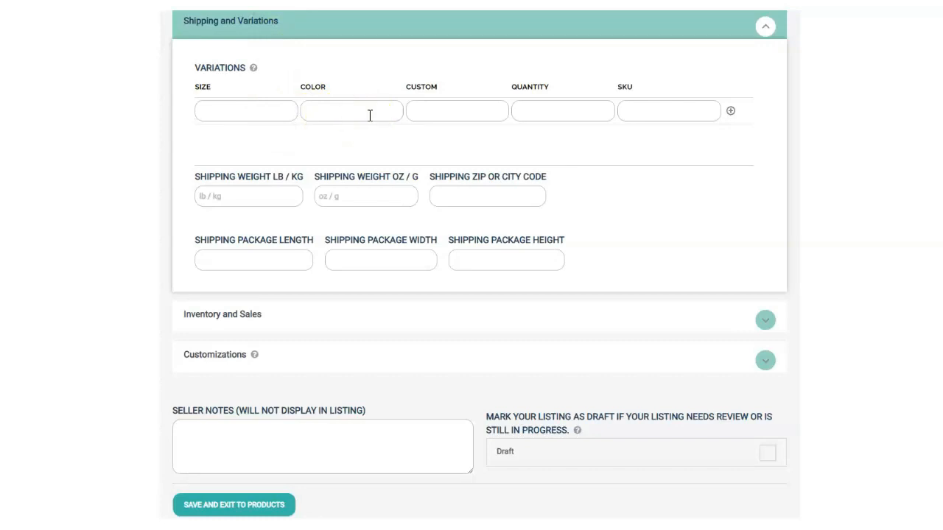
{"action": "scroll", "coordinate": [316, 200], "scroll_direction": "down", "scroll_amount": 3}
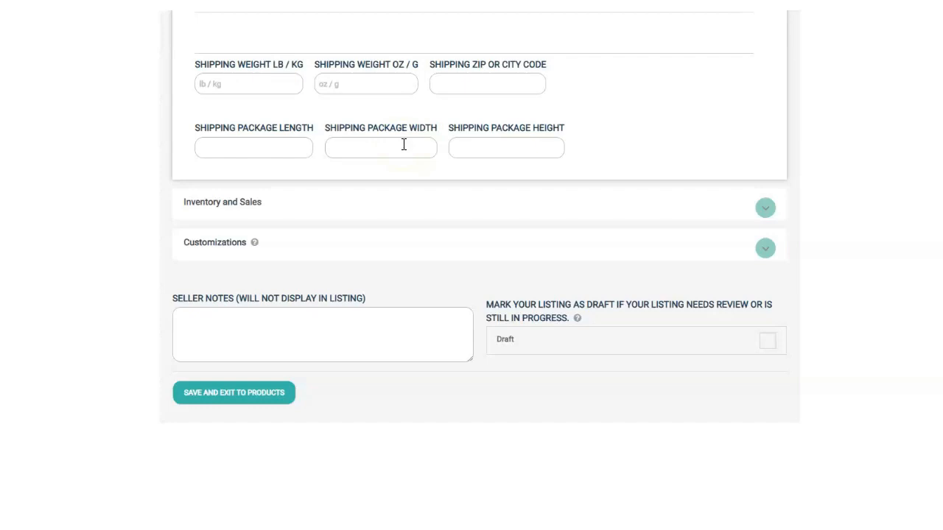
{"action": "left_click", "coordinate": [766, 209]}
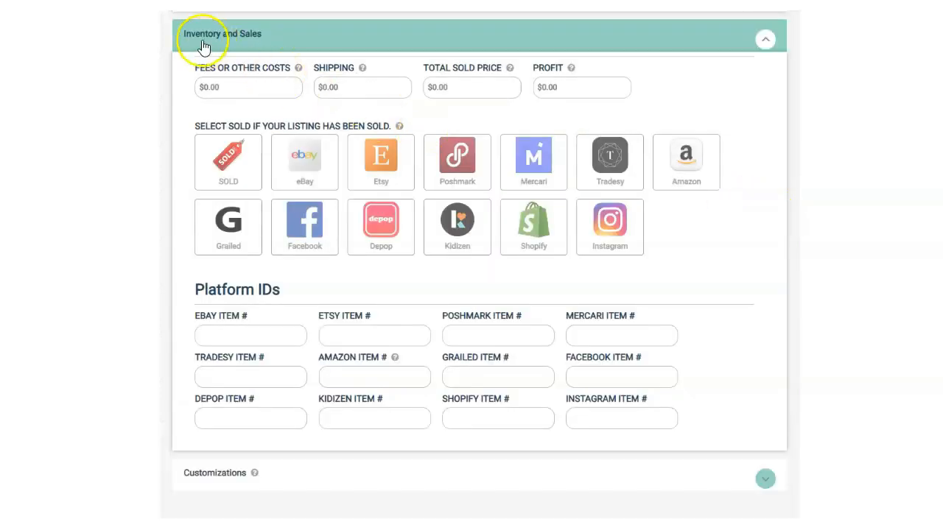
{"action": "left_click", "coordinate": [252, 46]}
Step: Try marking the listing as sold, cancel the removal from platforms, and go through the platform item number fields
{"action": "left_click", "coordinate": [229, 173]}
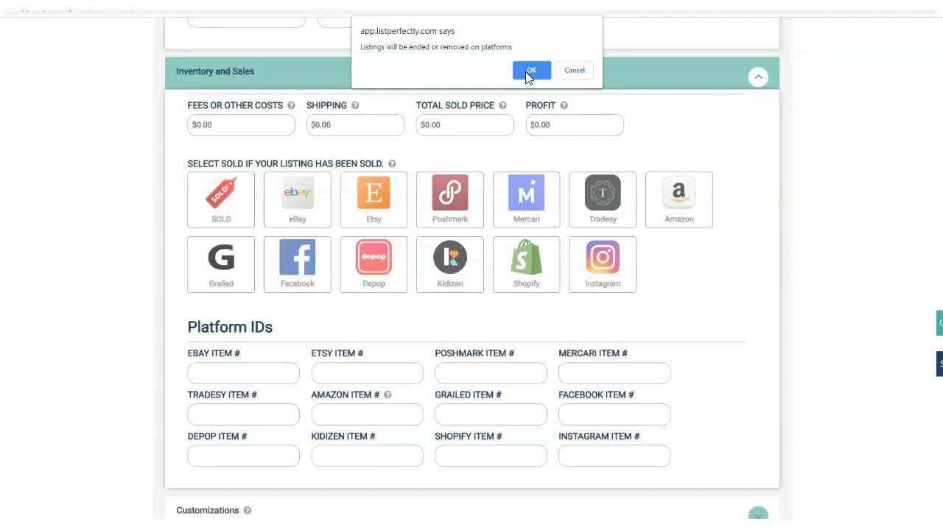
{"action": "left_click", "coordinate": [574, 71]}
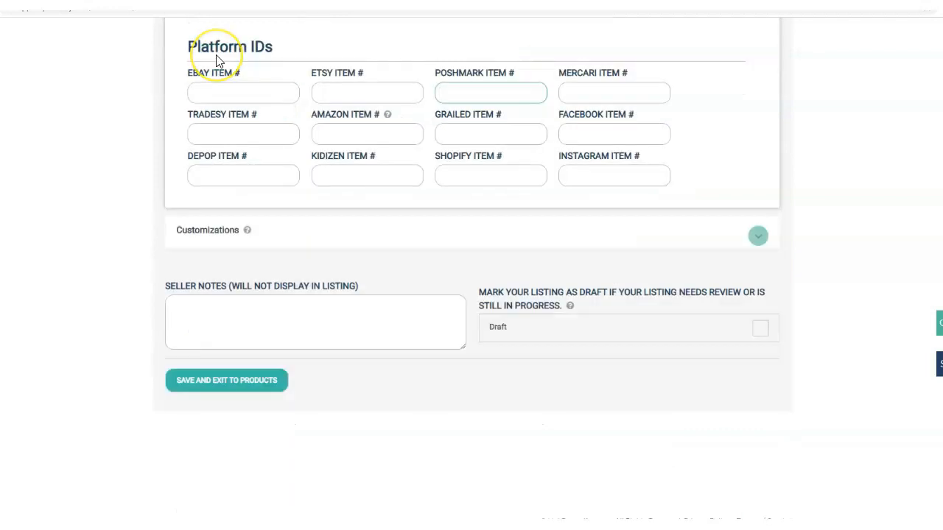
{"action": "left_click", "coordinate": [224, 94]}
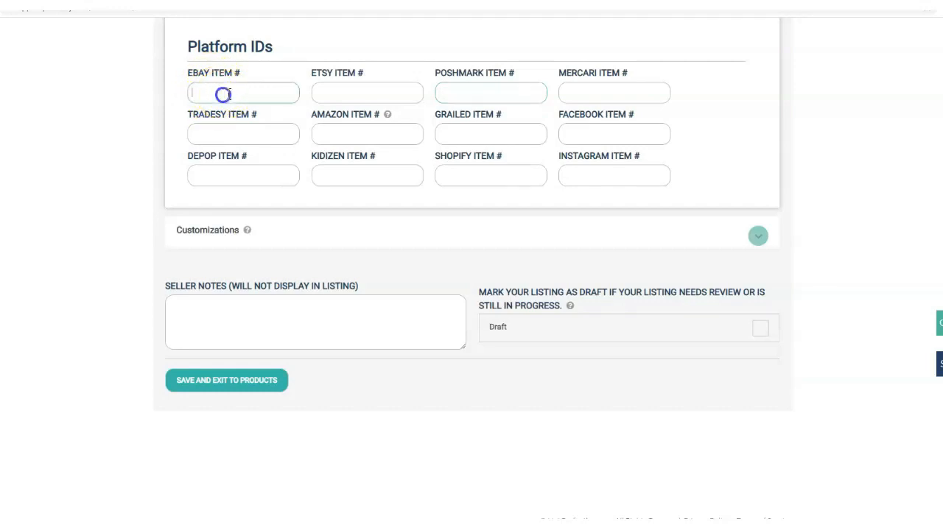
{"action": "left_click", "coordinate": [343, 94]}
{"action": "left_click", "coordinate": [390, 127]}
Step: Expand the Customizations section and review the listing length, bullet style, measurement unit and description preview options
{"action": "left_click", "coordinate": [419, 231]}
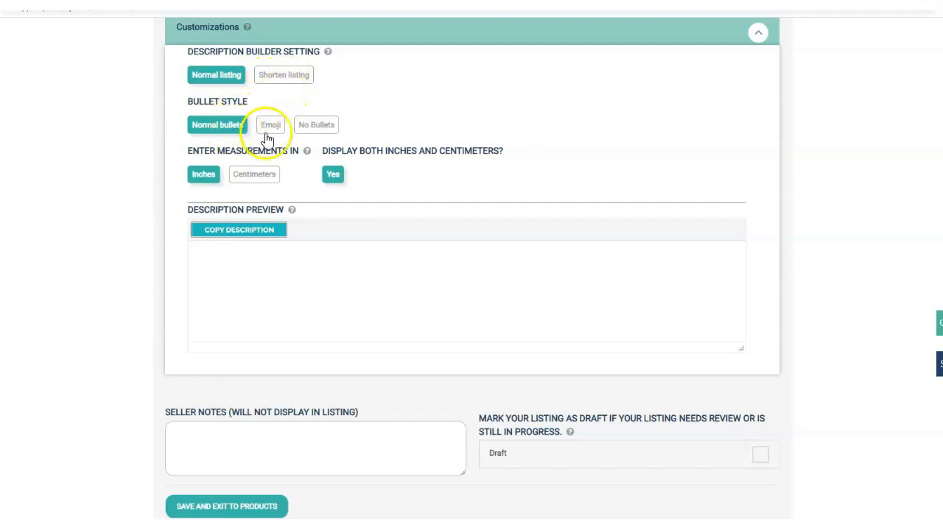
{"action": "scroll", "coordinate": [276, 189], "scroll_direction": "down", "scroll_amount": 3}
{"action": "left_click", "coordinate": [288, 174]}
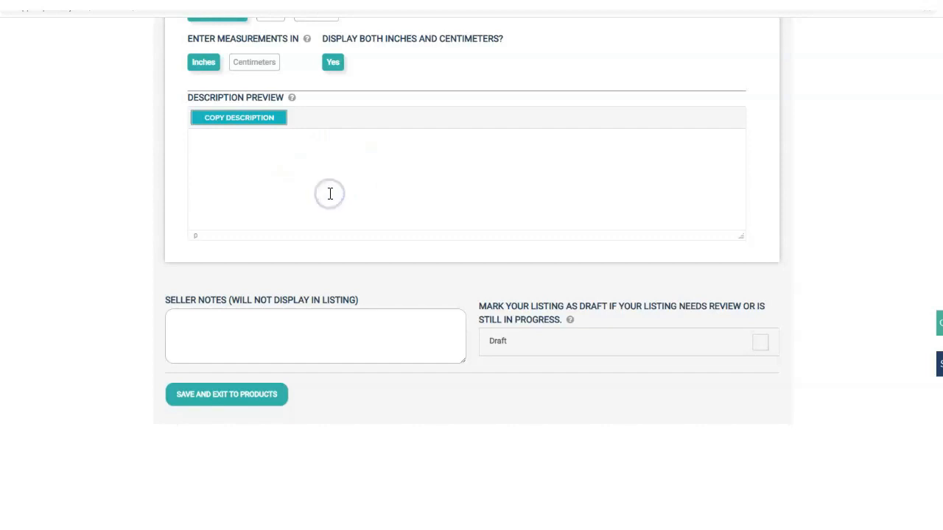
{"action": "scroll", "coordinate": [326, 194], "scroll_direction": "down", "scroll_amount": 1}
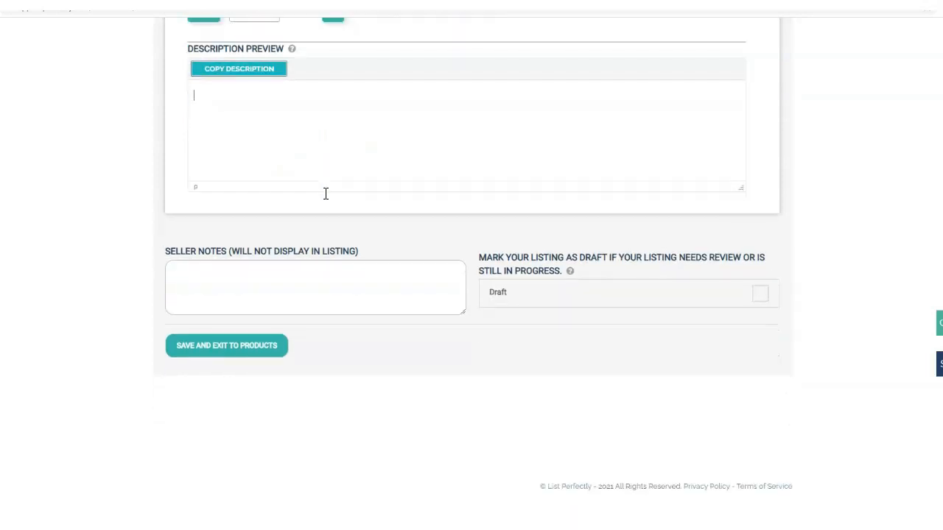
Step: Leave the seller notes empty, save the Cabi maxi dress product, and look through the product list
{"action": "left_click", "coordinate": [297, 288]}
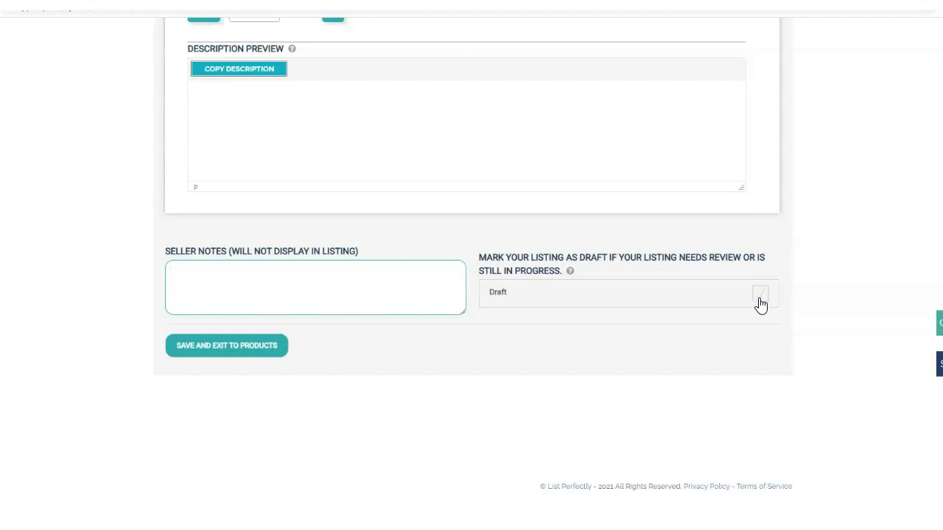
{"action": "left_click", "coordinate": [205, 347]}
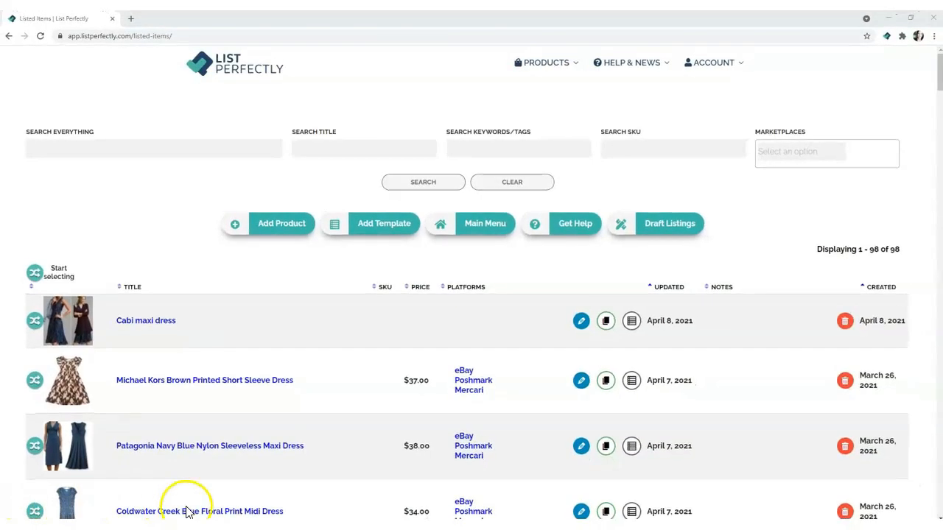
{"action": "scroll", "coordinate": [182, 386], "scroll_direction": "down", "scroll_amount": 3}
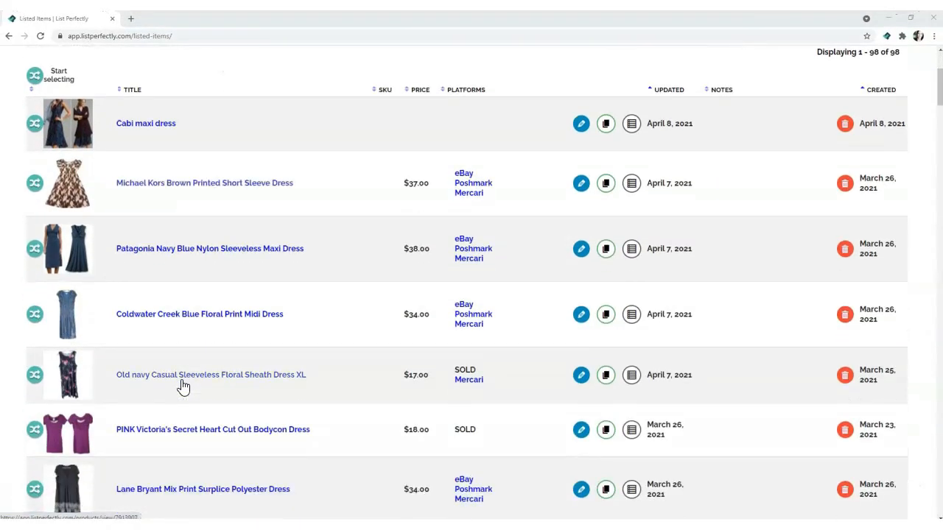
{"action": "scroll", "coordinate": [182, 386], "scroll_direction": "down", "scroll_amount": 1}
{"action": "scroll", "coordinate": [182, 385], "scroll_direction": "up", "scroll_amount": 5}
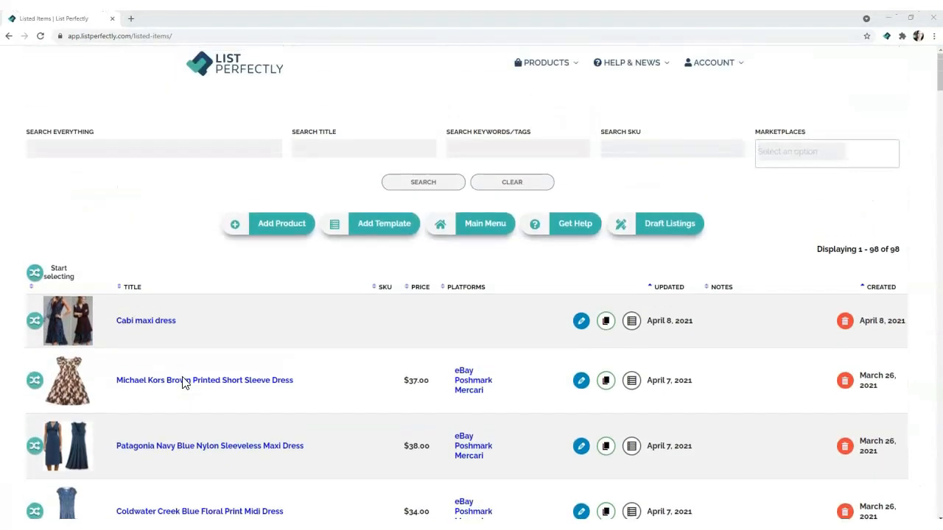
Step: Review the product list's search fields, product and template options, and per-listing edit, duplicate and template actions
{"action": "left_click", "coordinate": [567, 62]}
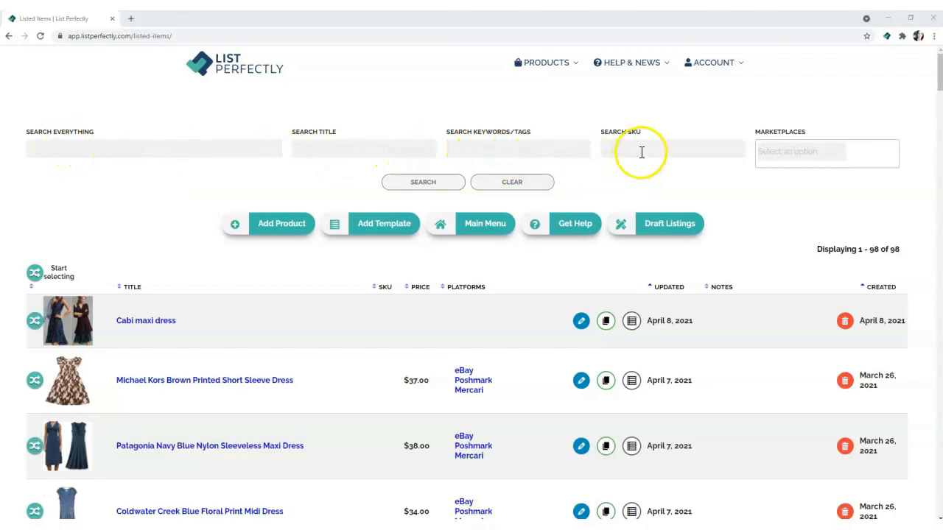
{"action": "scroll", "coordinate": [633, 322], "scroll_direction": "down", "scroll_amount": 2}
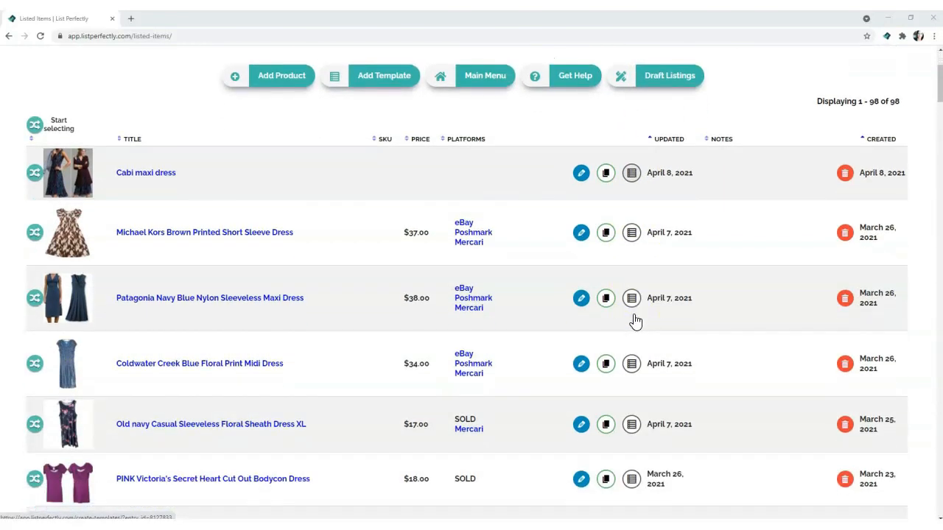
{"action": "left_click", "coordinate": [632, 312]}
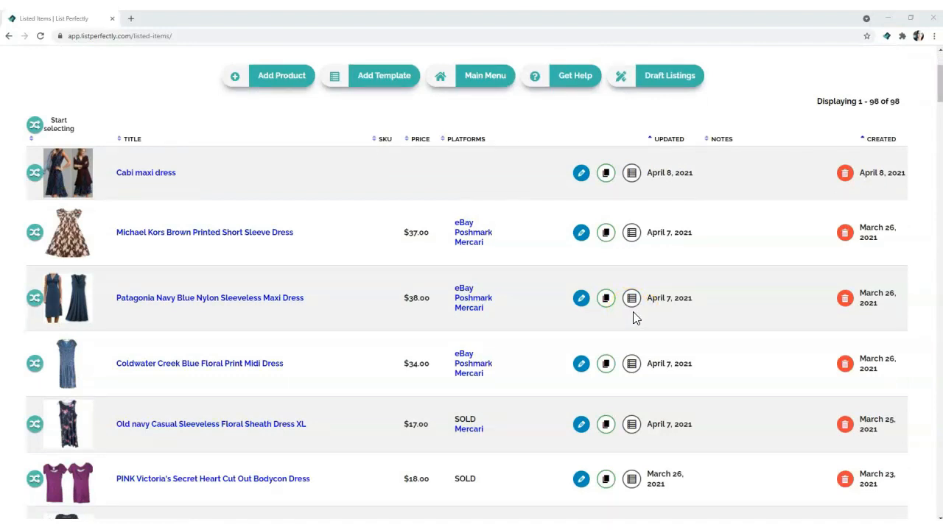
{"action": "scroll", "coordinate": [635, 319], "scroll_direction": "up", "scroll_amount": 3}
{"action": "left_click", "coordinate": [274, 232]}
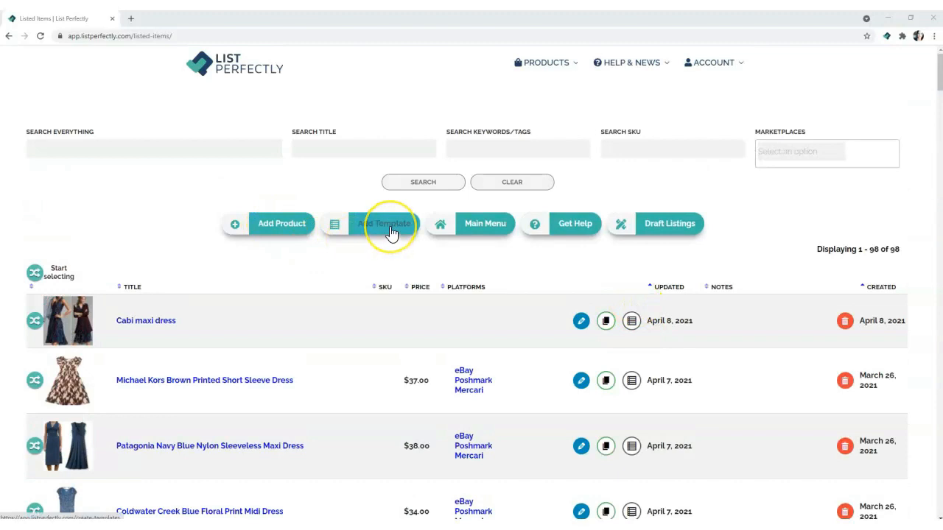
{"action": "left_click", "coordinate": [480, 223]}
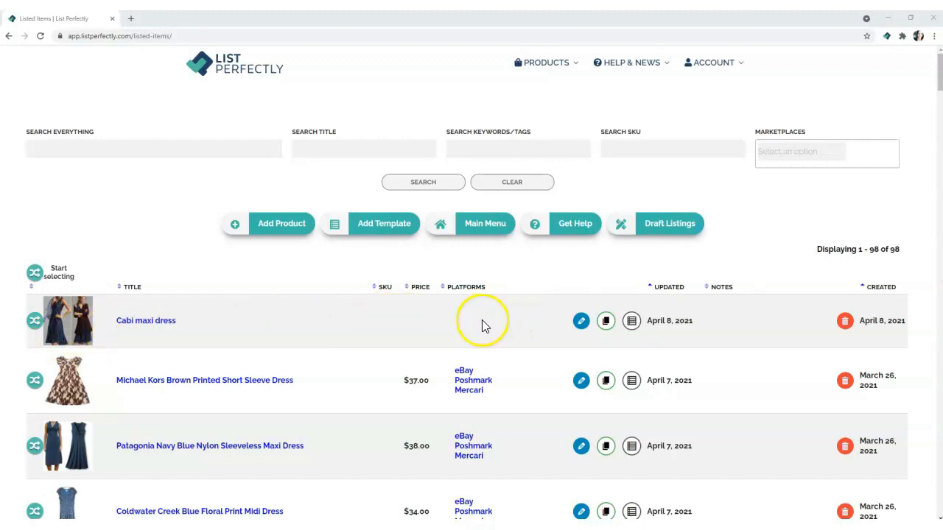
{"action": "scroll", "coordinate": [484, 321], "scroll_direction": "down", "scroll_amount": 3}
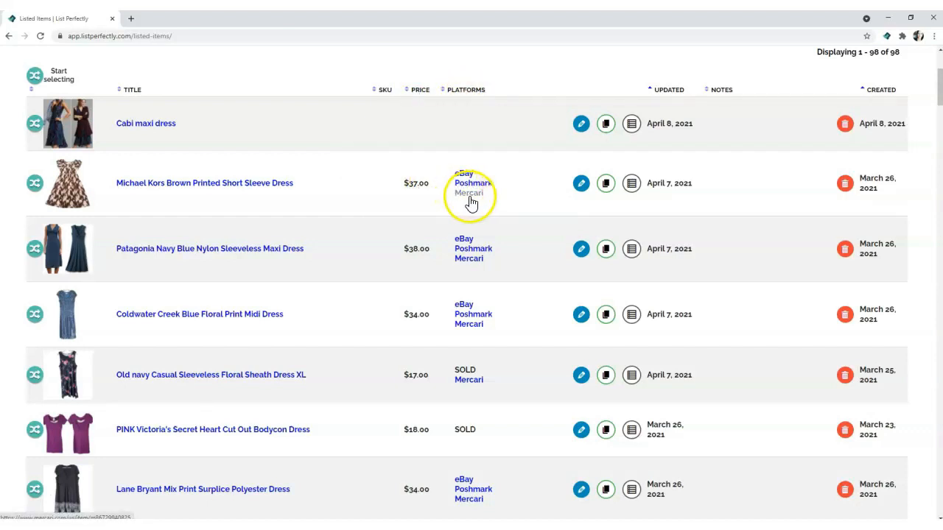
Step: Open the Michael Kors Brown Printed Short Sleeve Dress for editing, review its details, and check its duplicate and template actions in the list
{"action": "left_click", "coordinate": [582, 190]}
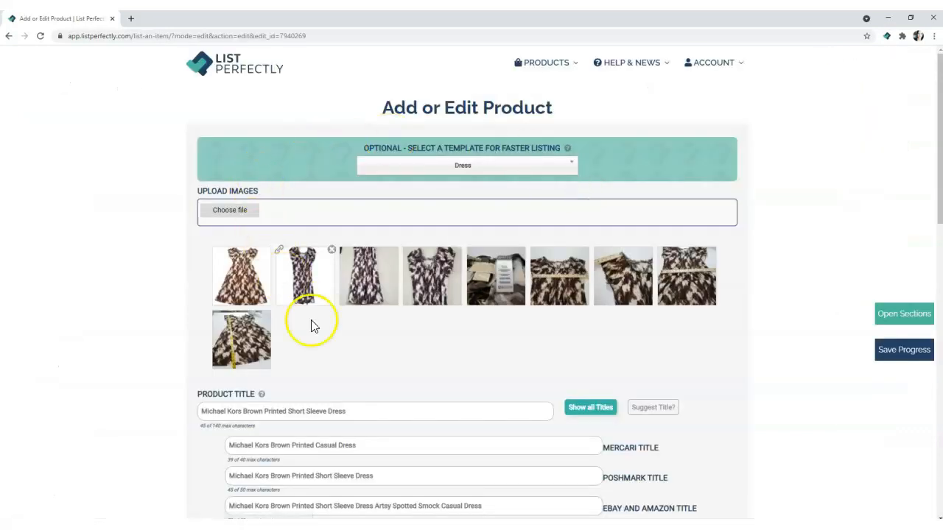
{"action": "scroll", "coordinate": [347, 351], "scroll_direction": "down", "scroll_amount": 2}
{"action": "scroll", "coordinate": [343, 354], "scroll_direction": "down", "scroll_amount": 4}
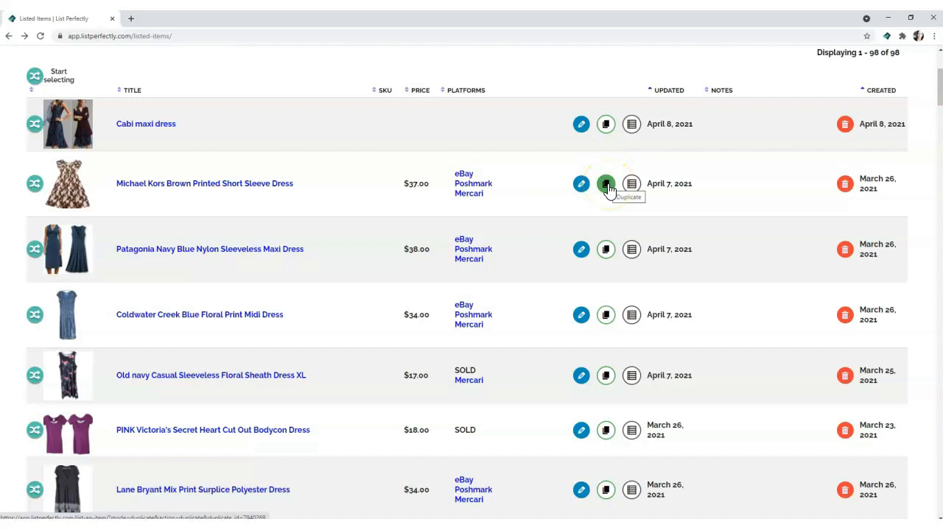
{"action": "left_click", "coordinate": [632, 187]}
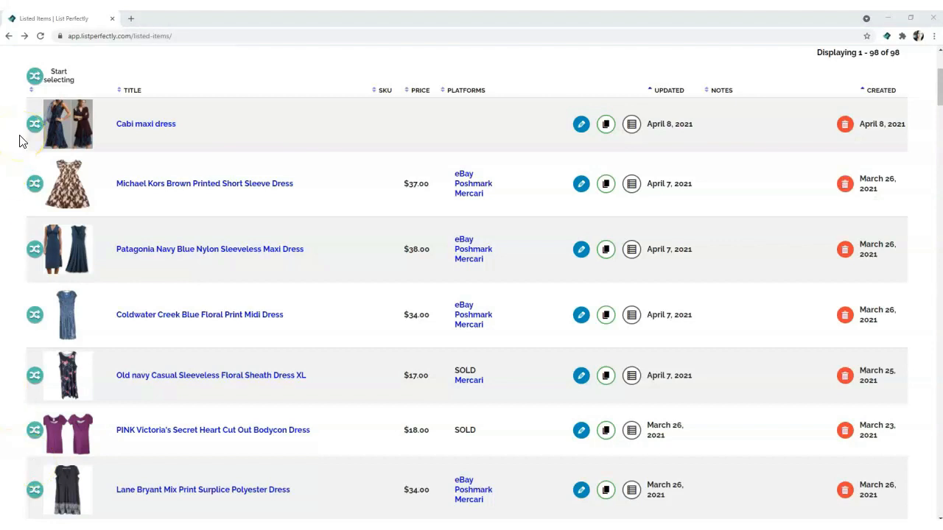
Step: Copy the Cabi maxi dress to Mercari and eBay and review the prefilled Mercari listing form
{"action": "left_click", "coordinate": [39, 129]}
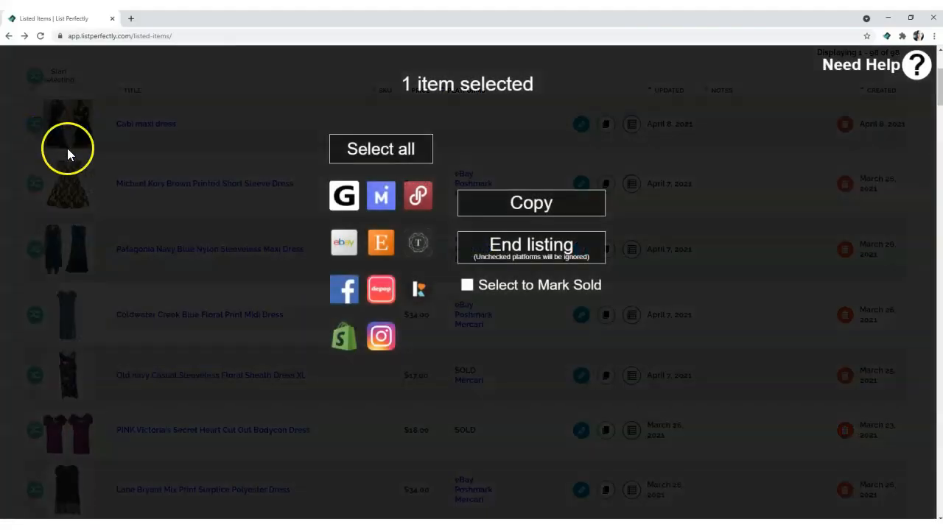
{"action": "left_click", "coordinate": [381, 196]}
{"action": "left_click", "coordinate": [354, 249]}
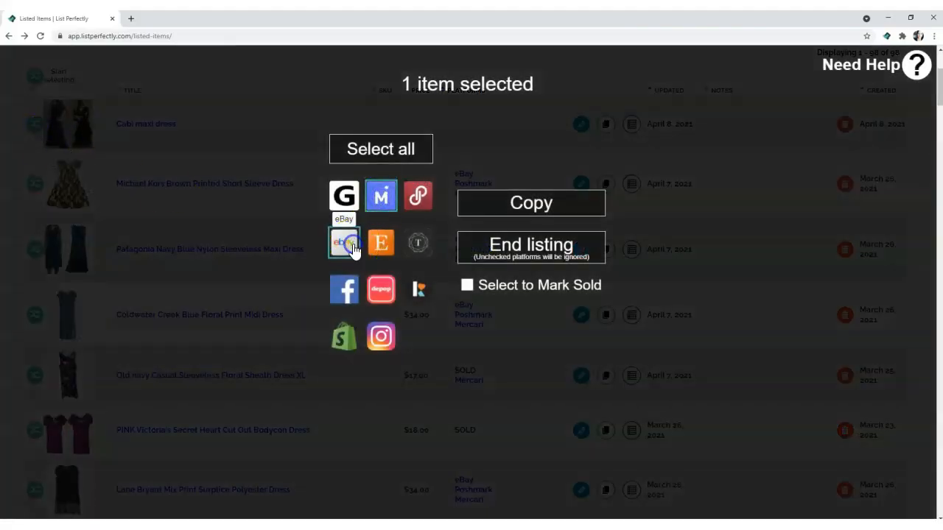
{"action": "left_click", "coordinate": [517, 210]}
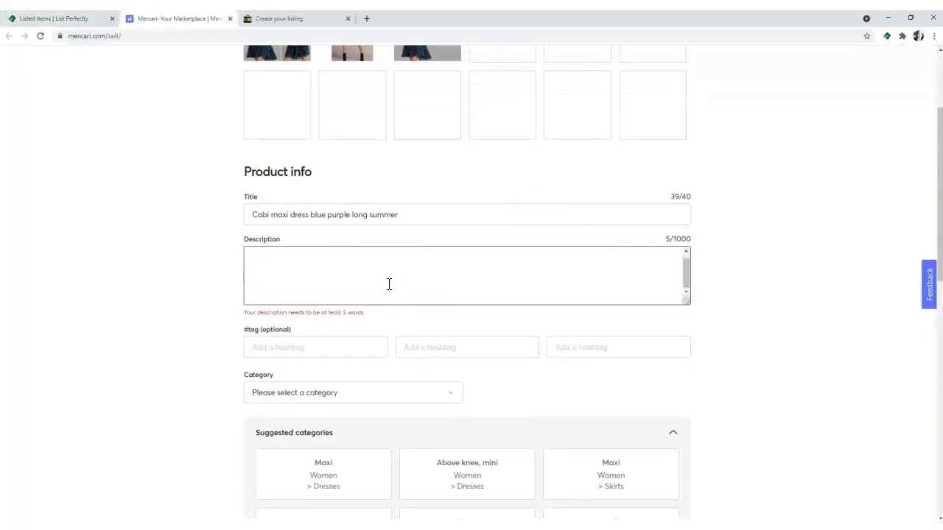
{"action": "left_click", "coordinate": [389, 285]}
{"action": "scroll", "coordinate": [332, 401], "scroll_direction": "down", "scroll_amount": 6}
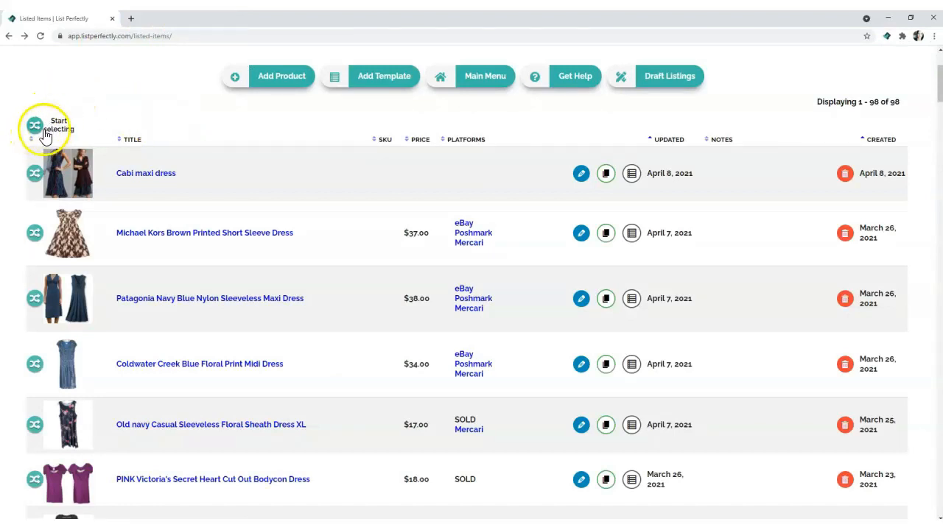
Step: Bulk-select the four listings from the Cabi maxi dress through the Coldwater Creek midi dress and end the selection
{"action": "left_click", "coordinate": [38, 130]}
{"action": "left_click_drag", "start_coordinate": [61, 170], "coordinate": [63, 378]}
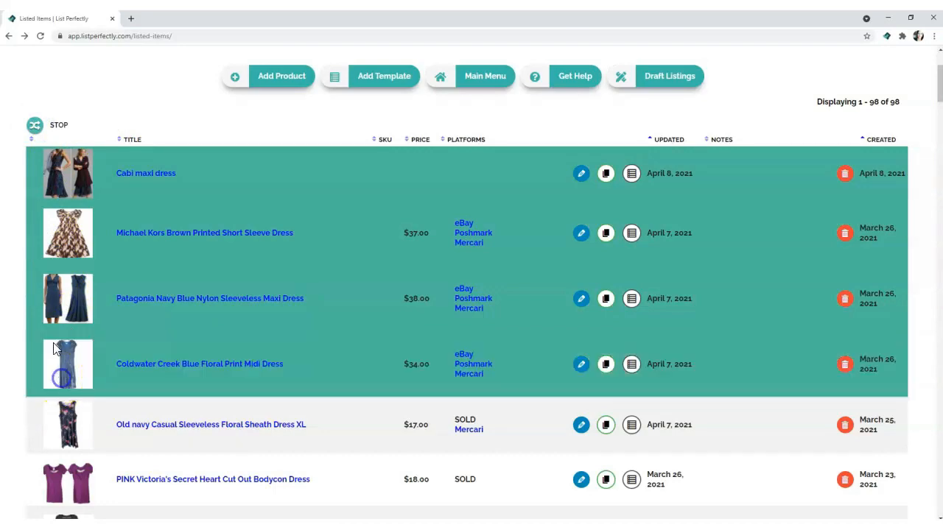
{"action": "left_click", "coordinate": [59, 129]}
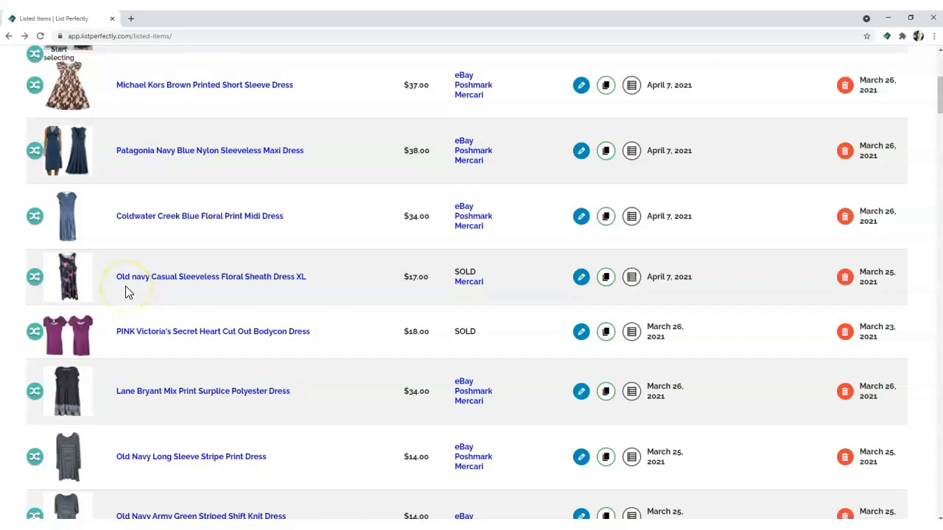
Step: Try to mark the Patagonia Navy Blue Nylon Sleeveless Maxi Dress as sold on all platforms
{"action": "left_click", "coordinate": [34, 151]}
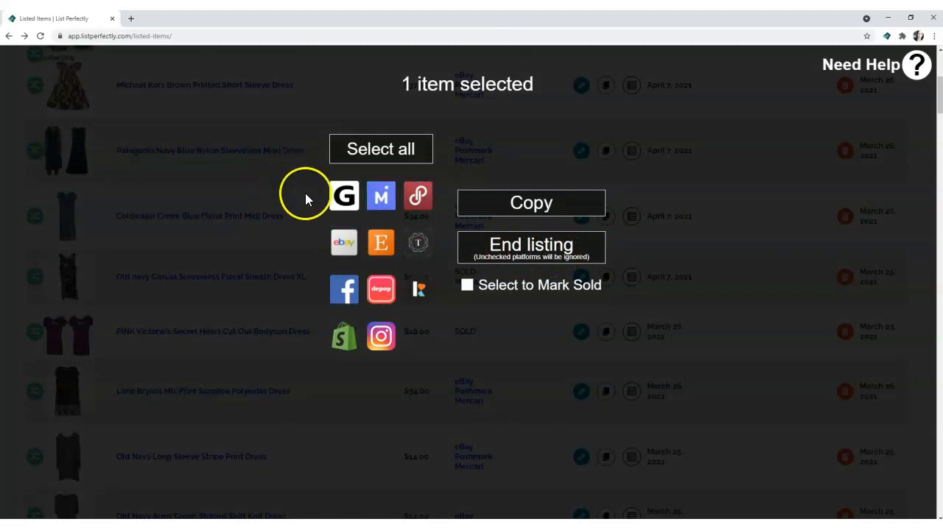
{"action": "left_click", "coordinate": [466, 290]}
{"action": "left_click", "coordinate": [515, 247]}
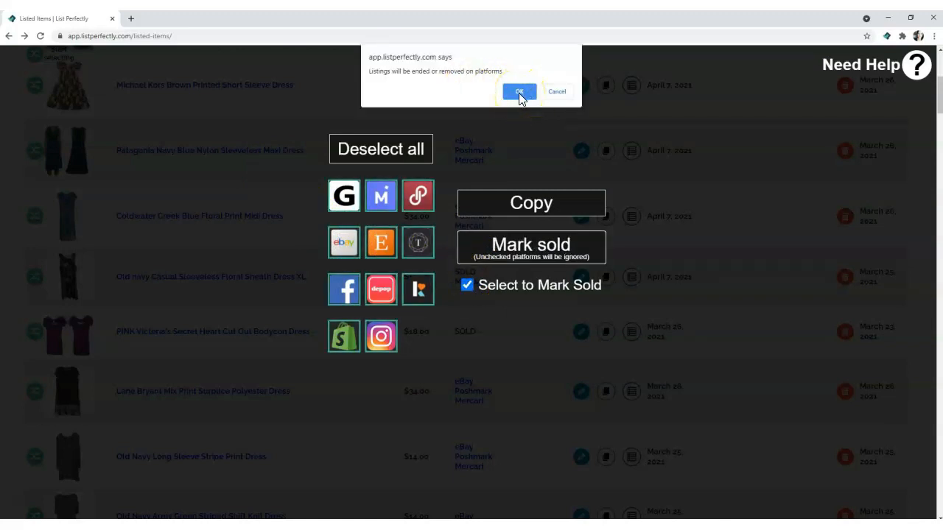
{"action": "left_click", "coordinate": [519, 93]}
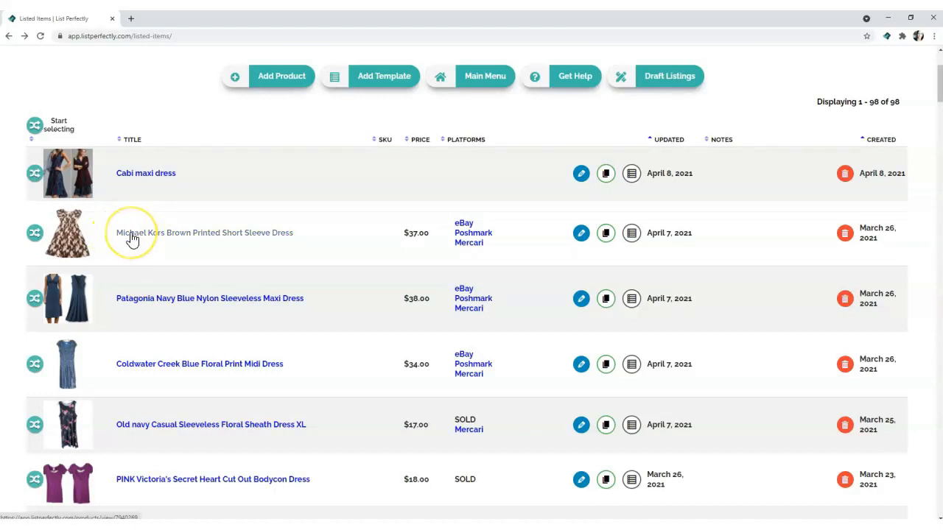
Step: View the Michael Kors dress's product page, review its description and details, and return to the product list
{"action": "left_click", "coordinate": [132, 238]}
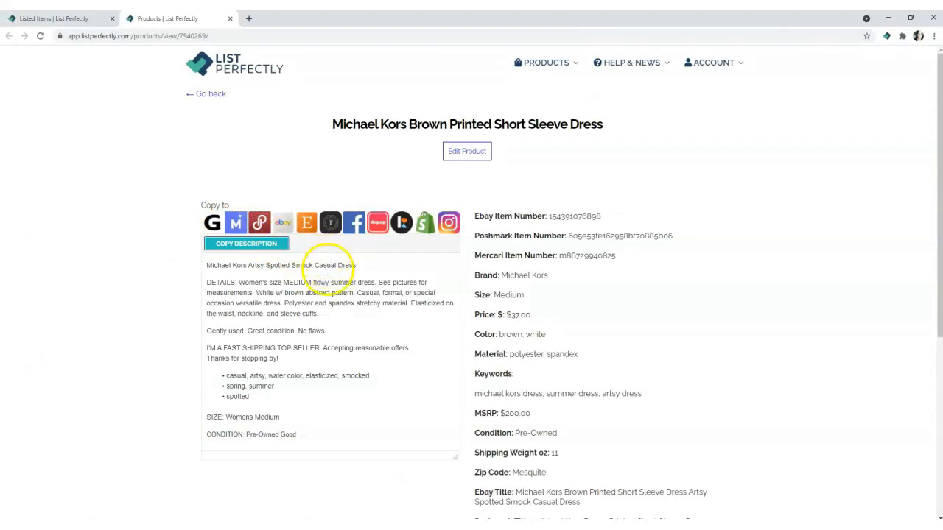
{"action": "scroll", "coordinate": [366, 348], "scroll_direction": "down", "scroll_amount": 3}
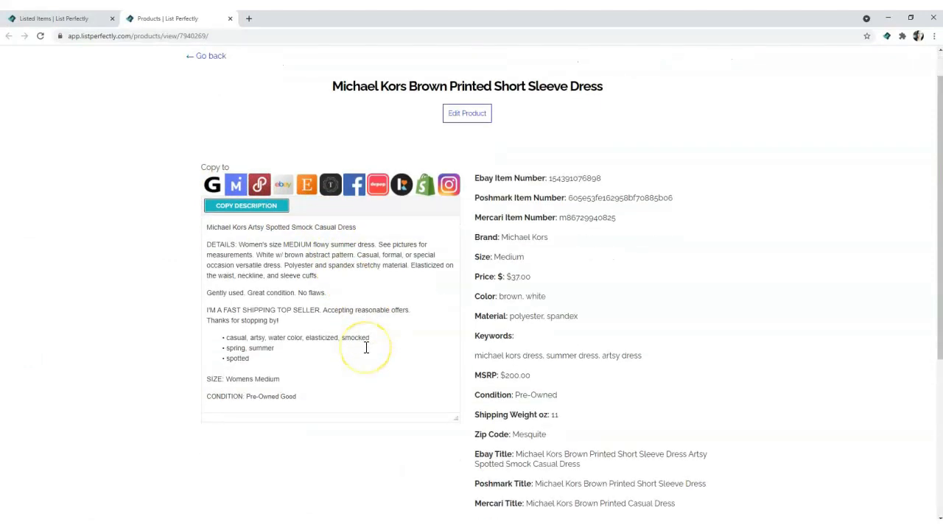
{"action": "left_click", "coordinate": [47, 18]}
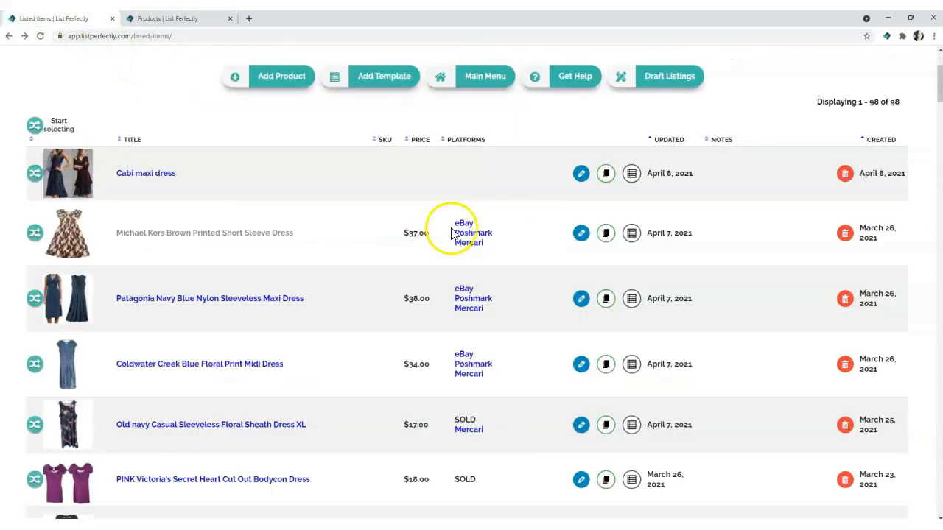
Step: Open the Michael Kors dress's live eBay listing from the product list, review it, and check its Mercari link
{"action": "left_click", "coordinate": [467, 225]}
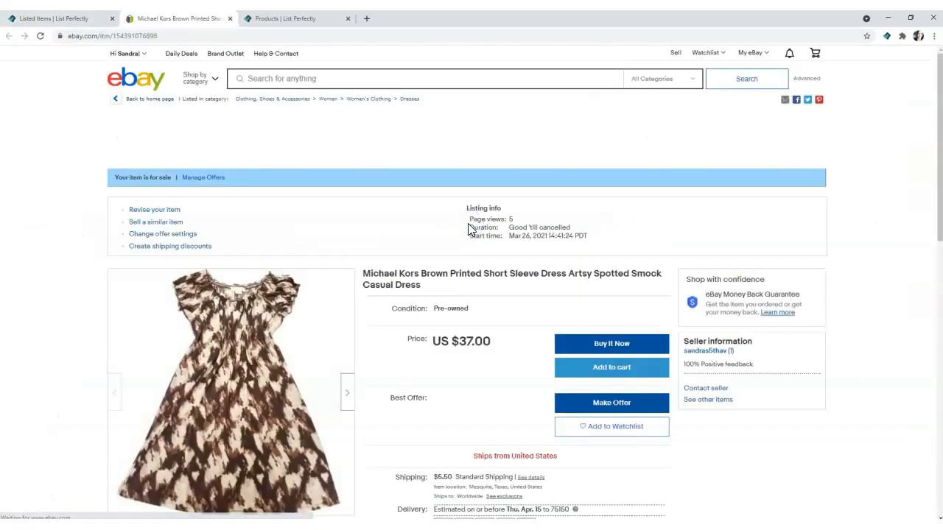
{"action": "scroll", "coordinate": [403, 289], "scroll_direction": "down", "scroll_amount": 1}
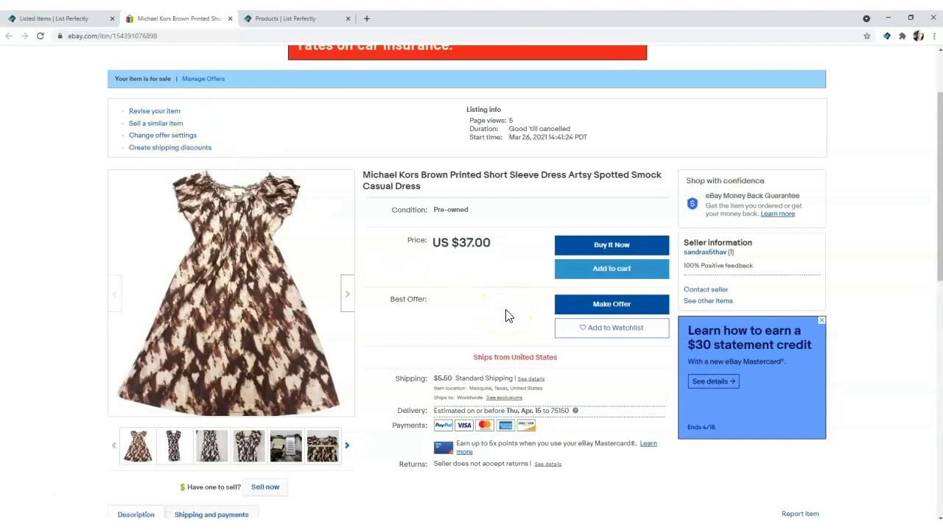
{"action": "scroll", "coordinate": [506, 315], "scroll_direction": "down", "scroll_amount": 1}
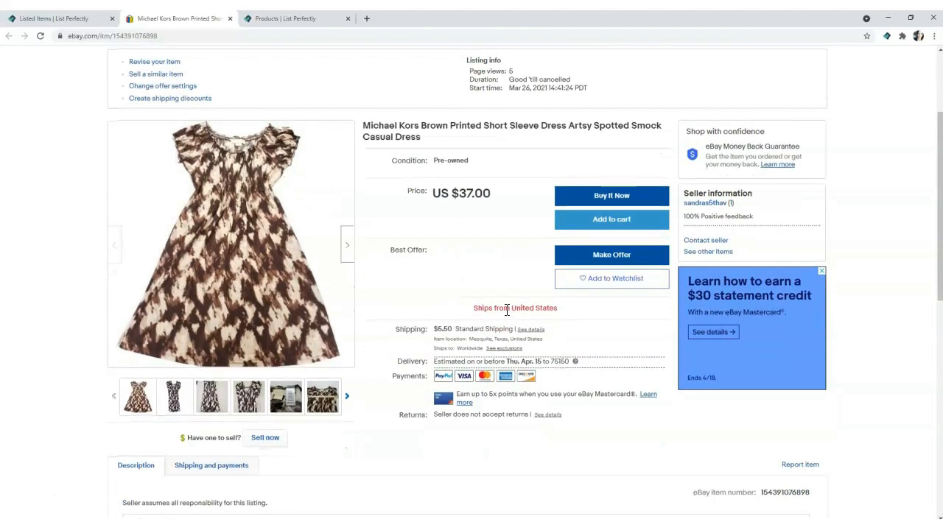
{"action": "left_click", "coordinate": [70, 19]}
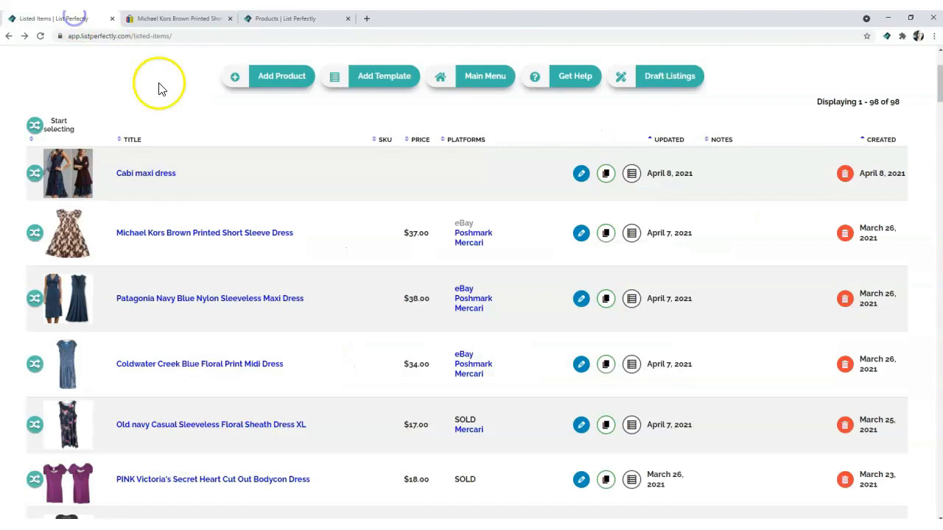
{"action": "left_click", "coordinate": [466, 239]}
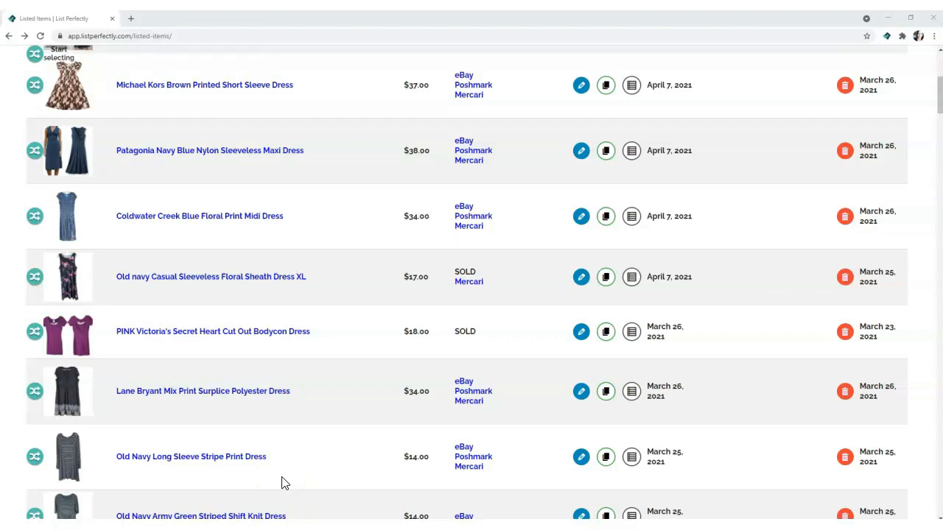
Step: Open a template based on the Patagonia Navy Blue Nylon Sleeveless Maxi Dress and review its titles, brand, colour and material fields
{"action": "scroll", "coordinate": [365, 485], "scroll_direction": "up", "scroll_amount": 2}
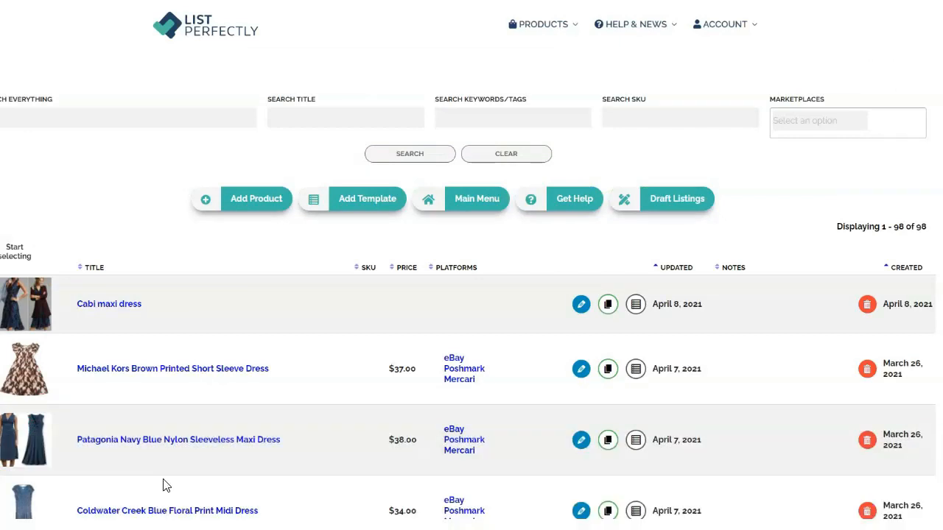
{"action": "scroll", "coordinate": [431, 464], "scroll_direction": "down", "scroll_amount": 3}
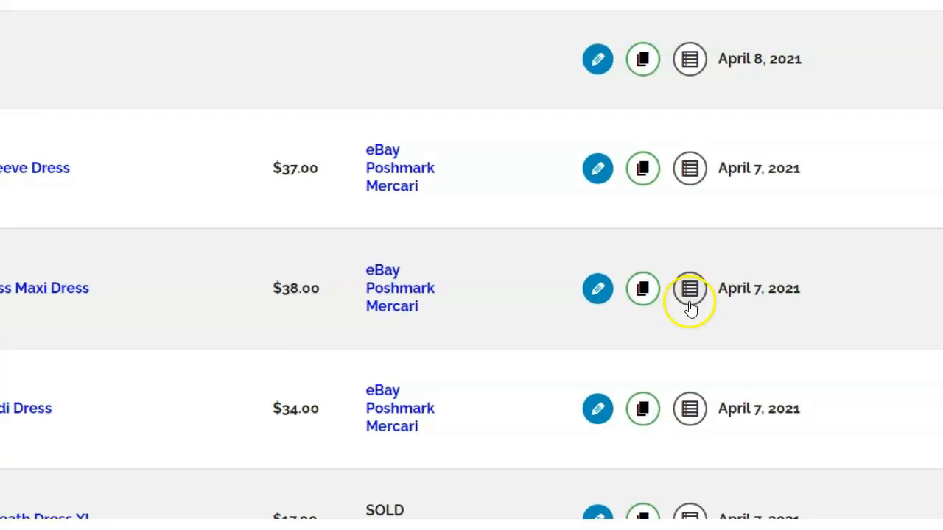
{"action": "left_click", "coordinate": [690, 289]}
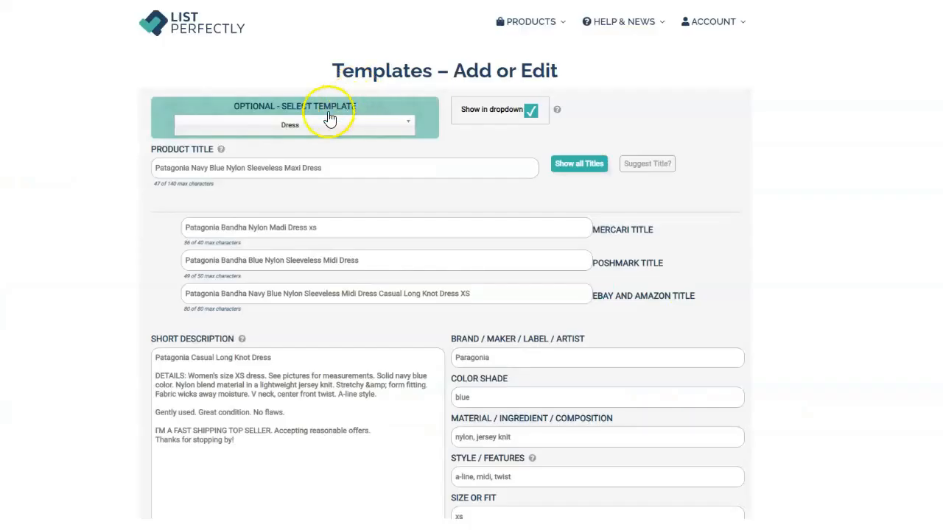
{"action": "scroll", "coordinate": [499, 330], "scroll_direction": "down", "scroll_amount": 3}
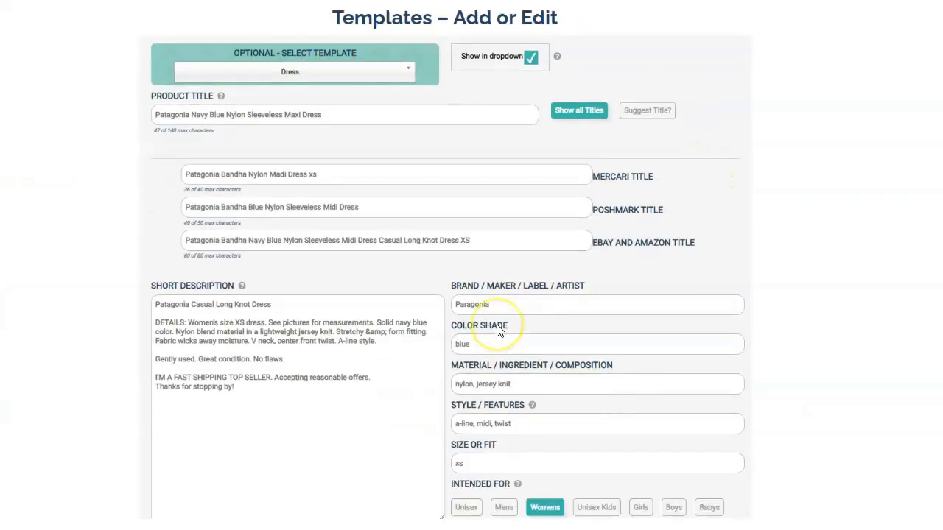
{"action": "left_click", "coordinate": [365, 289]}
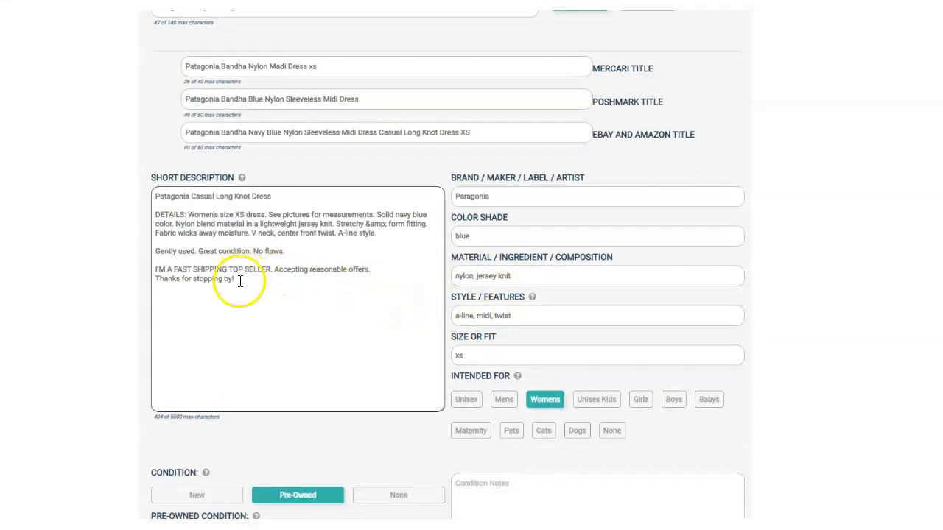
Step: Examine the template's short description, condition settings and the optional sections down to Customizations
{"action": "left_click_drag", "start_coordinate": [238, 284], "coordinate": [147, 193]}
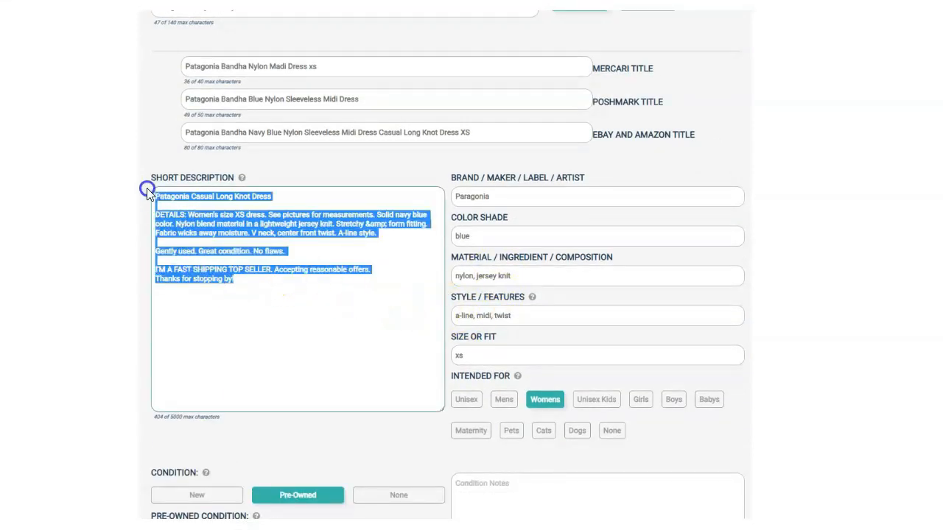
{"action": "left_click", "coordinate": [287, 251]}
{"action": "scroll", "coordinate": [398, 276], "scroll_direction": "down", "scroll_amount": 3}
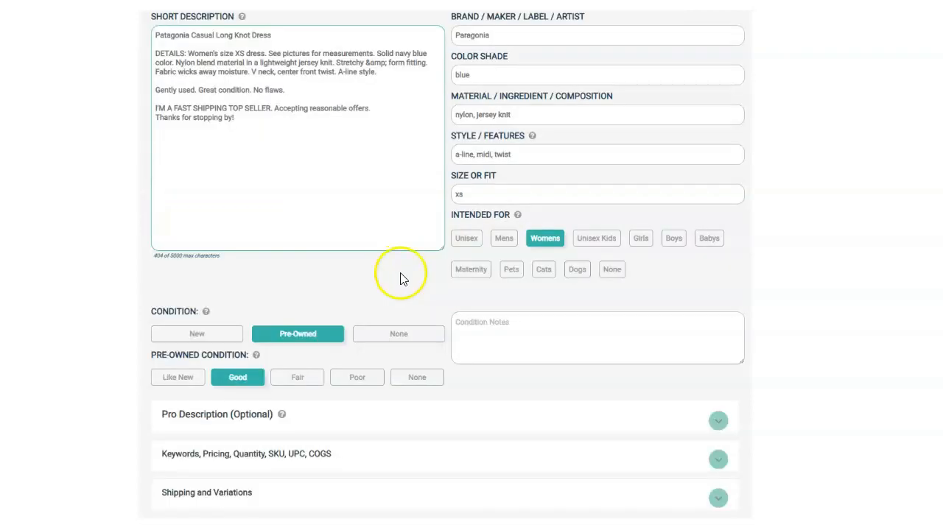
{"action": "scroll", "coordinate": [508, 253], "scroll_direction": "down", "scroll_amount": 1}
{"action": "scroll", "coordinate": [507, 251], "scroll_direction": "down", "scroll_amount": 3}
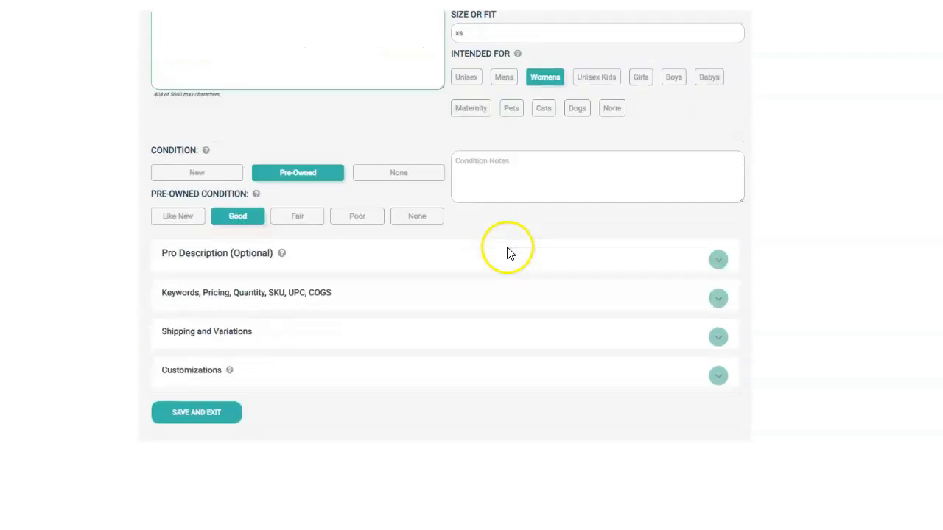
Step: Start a new listing template and title it "Dresses #2"
{"action": "scroll", "coordinate": [505, 238], "scroll_direction": "up", "scroll_amount": 8}
{"action": "mouse_move", "coordinate": [526, 26]}
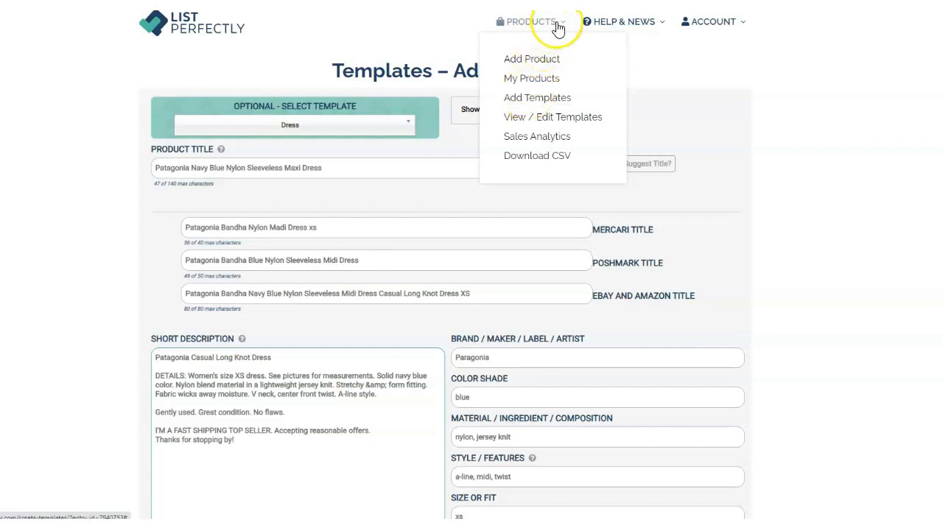
{"action": "left_click", "coordinate": [537, 100]}
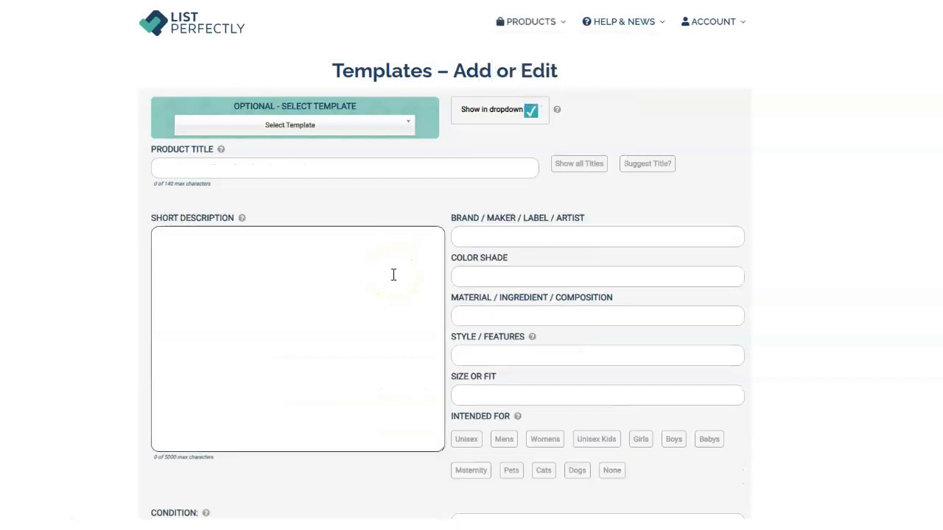
{"action": "left_click", "coordinate": [364, 173]}
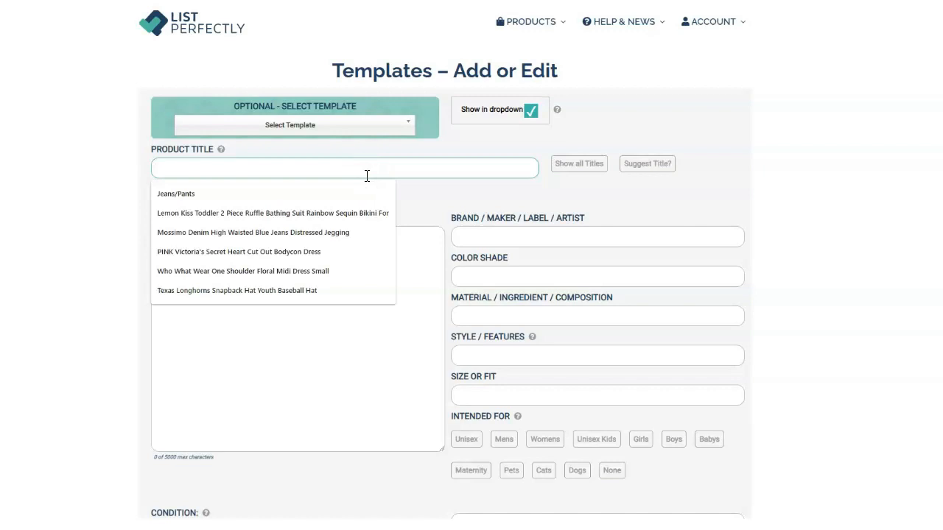
{"action": "type", "text": "Dres"}
{"action": "key", "text": "BackSpace"}
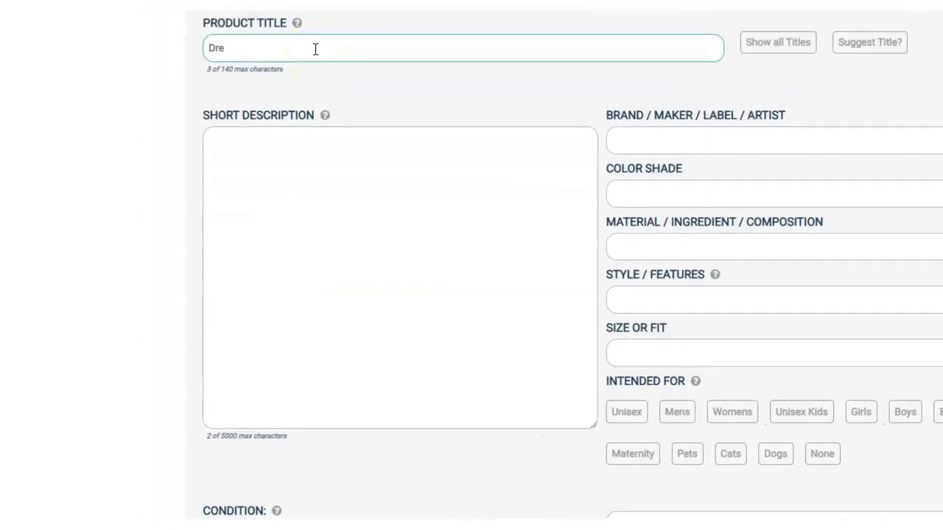
{"action": "type", "text": "sses #s"}
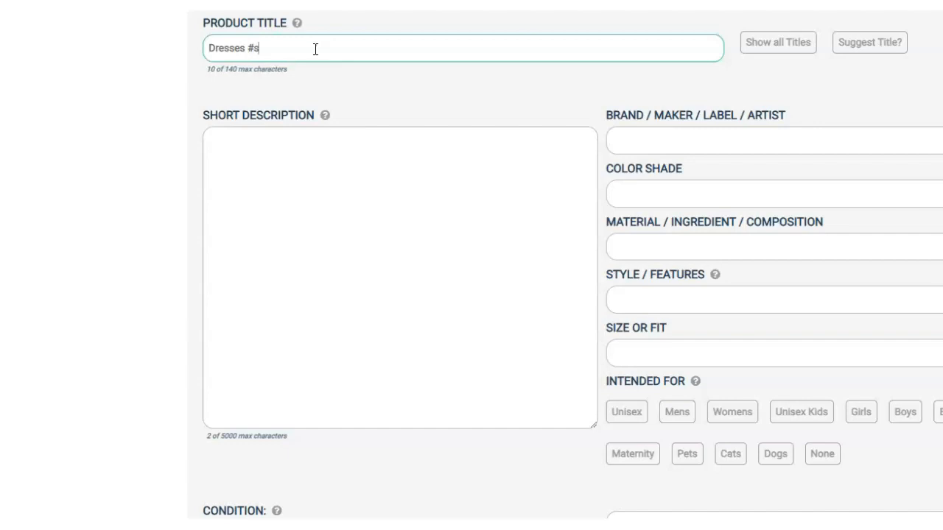
{"action": "key", "text": "BackSpace"}
{"action": "type", "text": "2"}
Step: Fill the short description with women's dress boilerplate covering details, occasion, "Gently used. Great condition. No flaws." and fast shipping, adding a blank line above it
{"action": "left_click", "coordinate": [260, 152]}
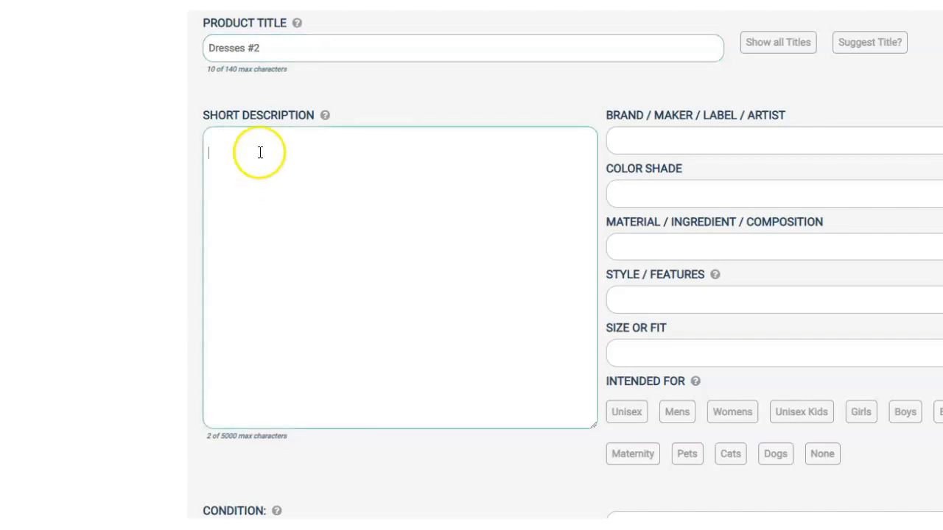
{"action": "left_click", "coordinate": [341, 189]}
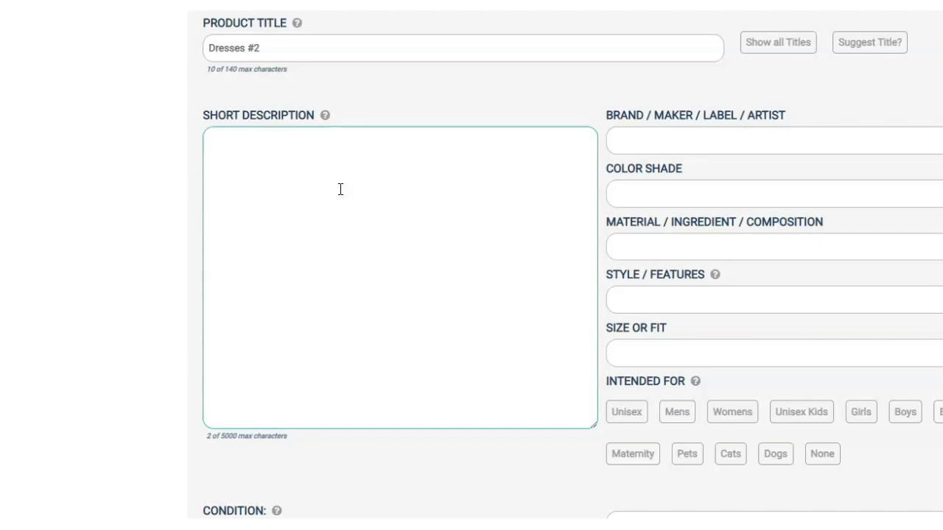
{"action": "left_click", "coordinate": [340, 189]}
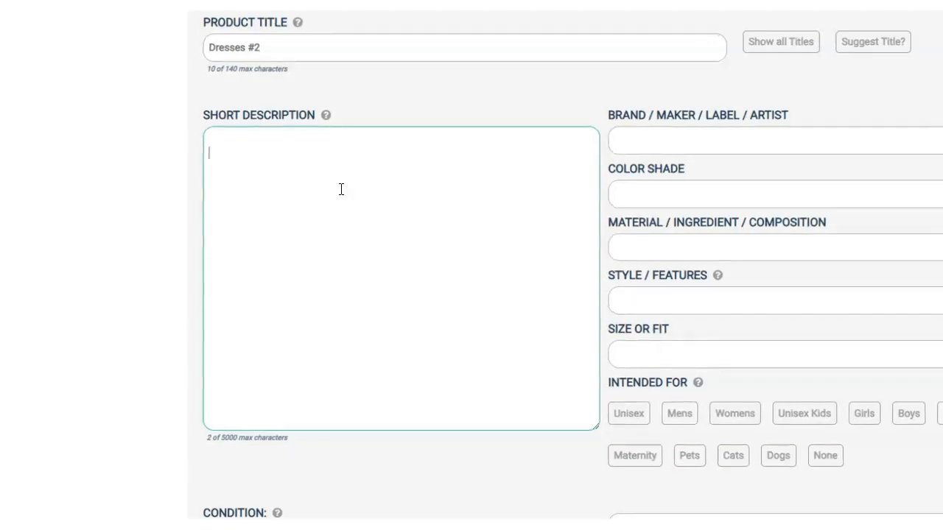
{"action": "type", "text": "DETAILS: Women's size dress. See pictures for measurements. color. fit. neck. sleeves. hem. details. lined. closure. material.  Casual, formal, or special occasion versatile dress.  Gently used. Great condition. No flaws.  I'M A FAST SHIPPING TOP SELLER. Accepting reasonable offers. Thanks for stopping by!"}
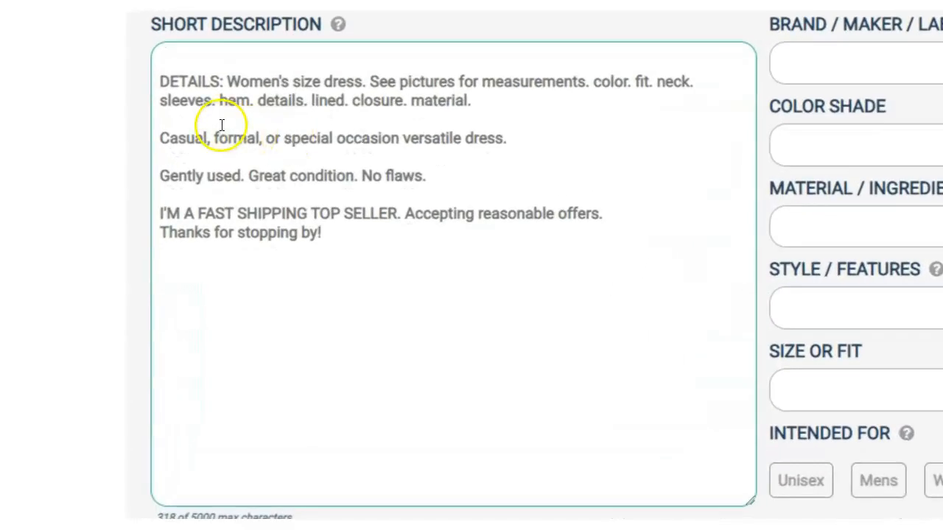
{"action": "left_click", "coordinate": [172, 57]}
{"action": "key", "text": "Return"}
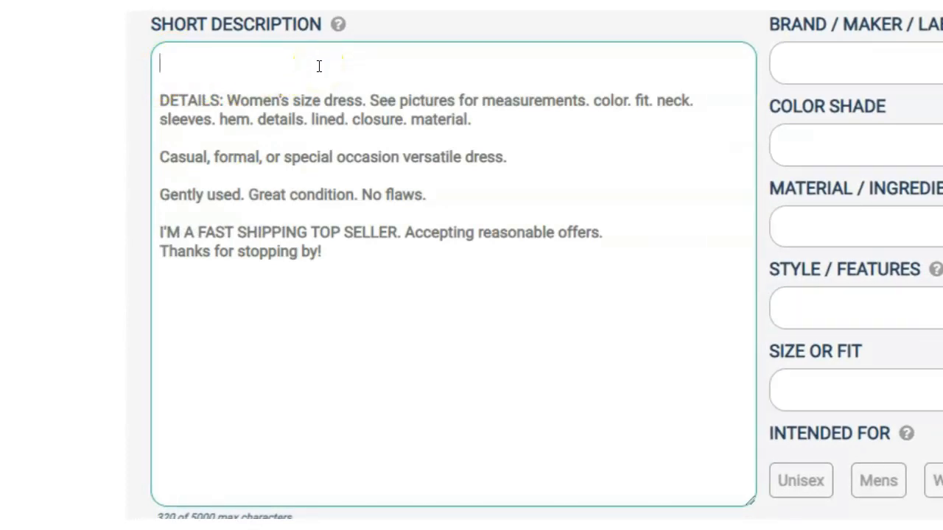
Step: Review the description's blank heading line and its DETAILS wording on size, measurements and color
{"action": "left_click_drag", "start_coordinate": [167, 59], "coordinate": [266, 64]}
{"action": "left_click", "coordinate": [160, 101]}
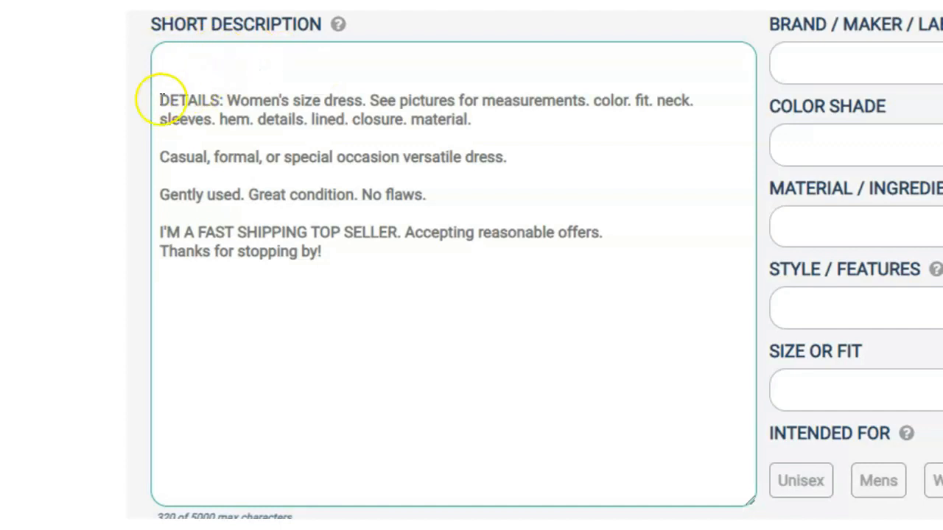
{"action": "left_click_drag", "start_coordinate": [160, 100], "coordinate": [482, 114]}
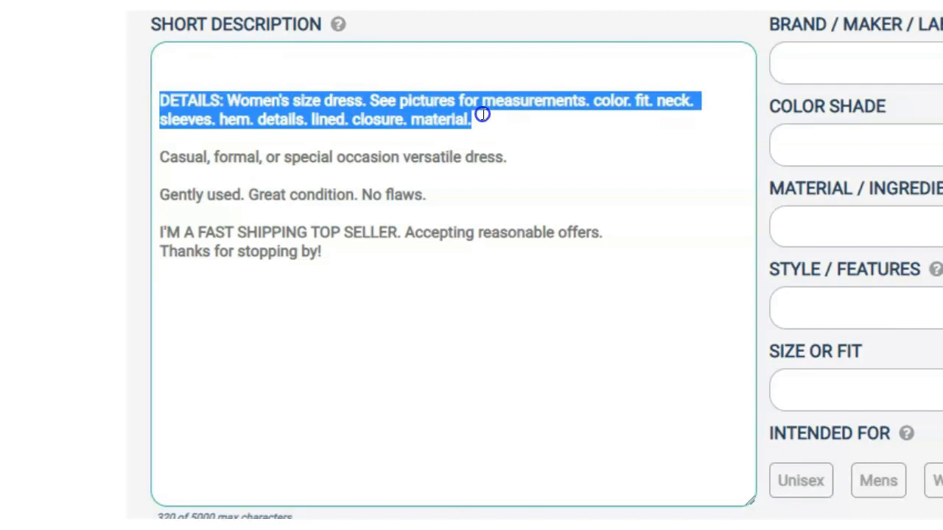
{"action": "left_click", "coordinate": [483, 115]}
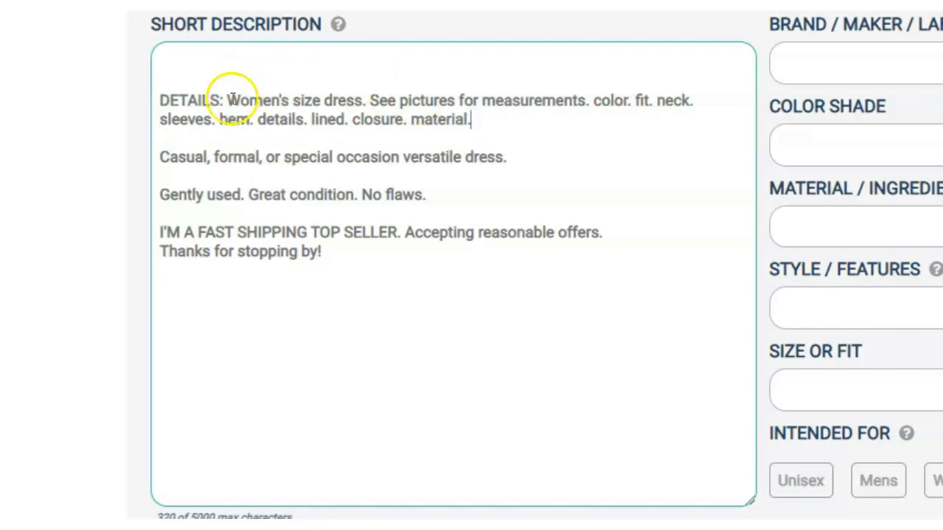
{"action": "left_click_drag", "start_coordinate": [227, 100], "coordinate": [316, 101]}
{"action": "left_click", "coordinate": [320, 100]}
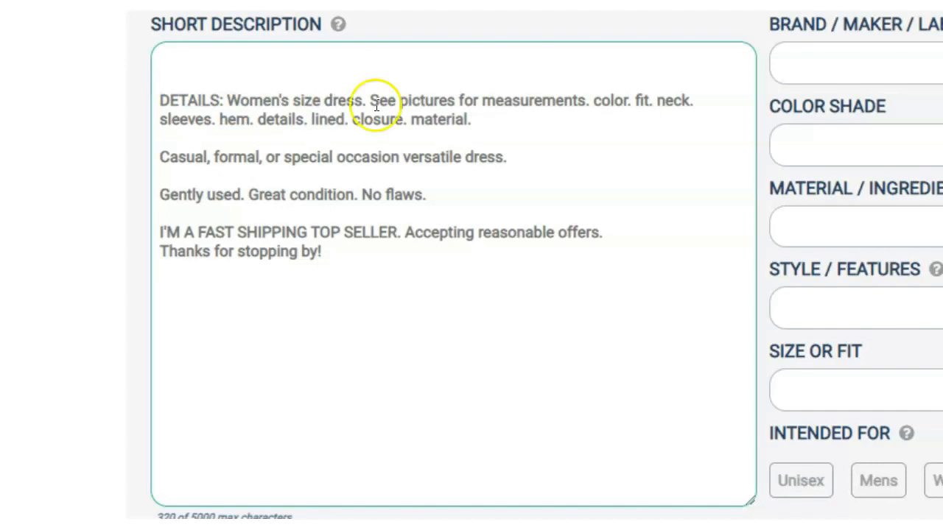
{"action": "left_click_drag", "start_coordinate": [379, 101], "coordinate": [586, 106]}
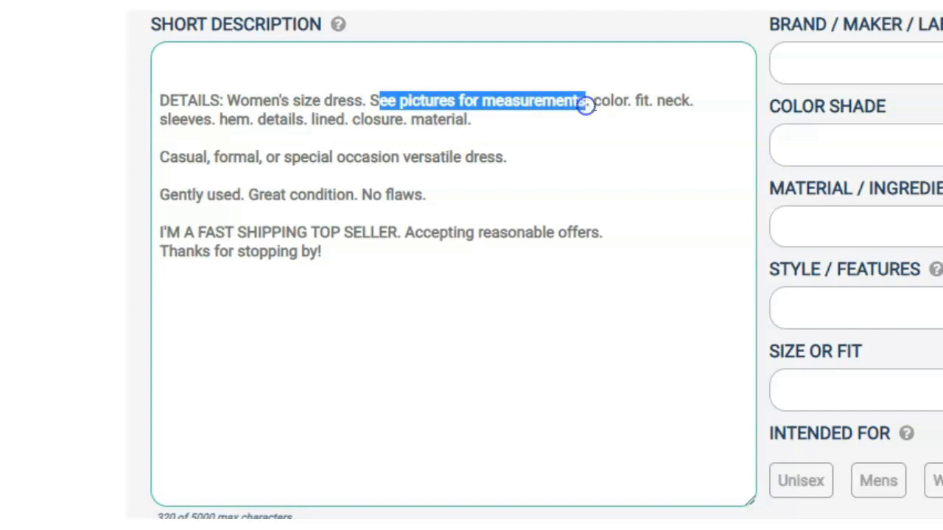
{"action": "left_click", "coordinate": [590, 103]}
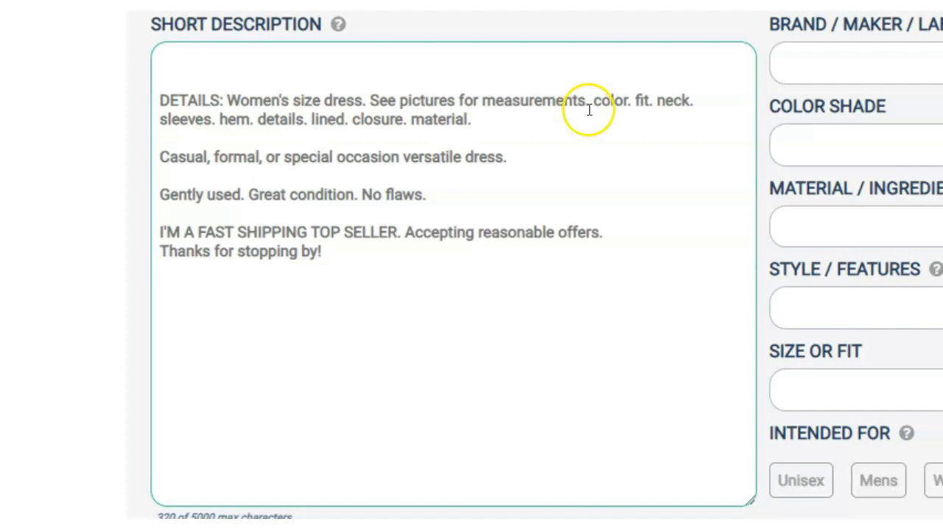
{"action": "left_click", "coordinate": [630, 100]}
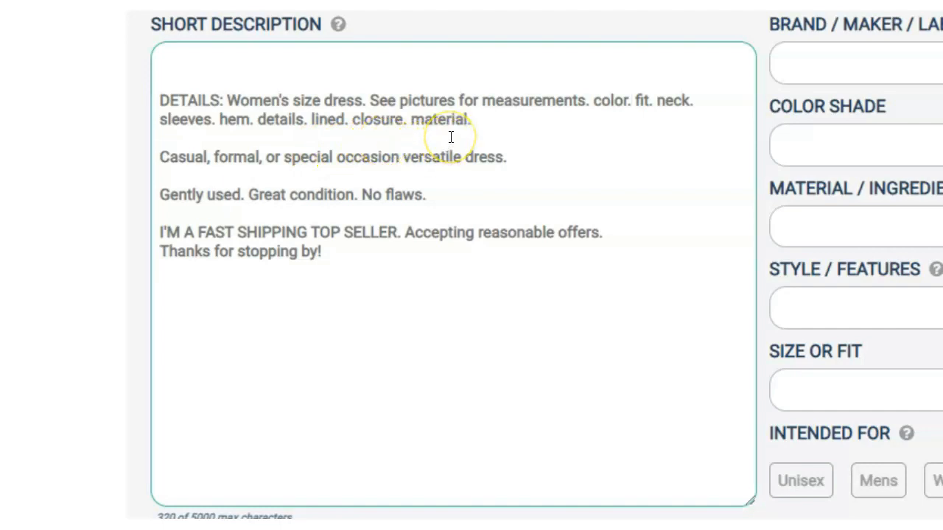
Step: Examine the description's occasion, condition and shipping lines, and check the template's remaining attribute fields
{"action": "left_click_drag", "start_coordinate": [159, 157], "coordinate": [370, 261]}
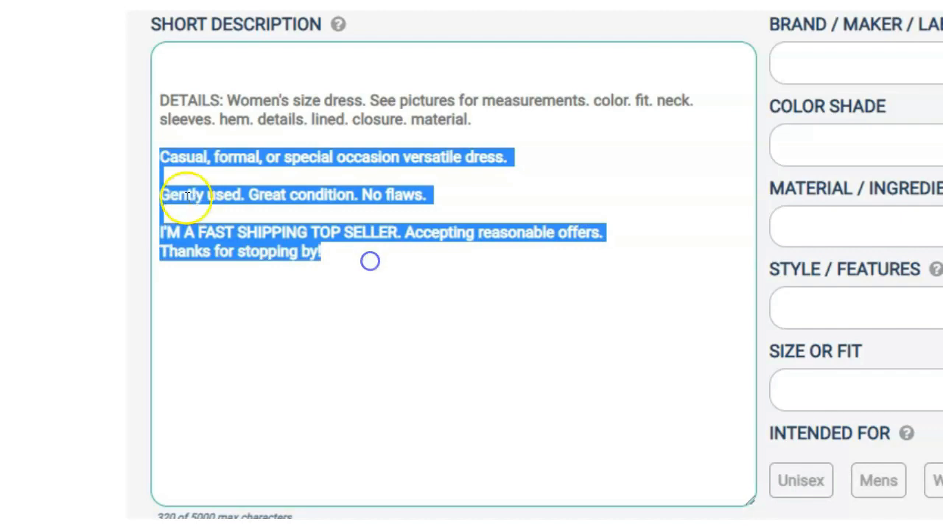
{"action": "left_click", "coordinate": [157, 194]}
{"action": "left_click_drag", "start_coordinate": [157, 195], "coordinate": [439, 212]}
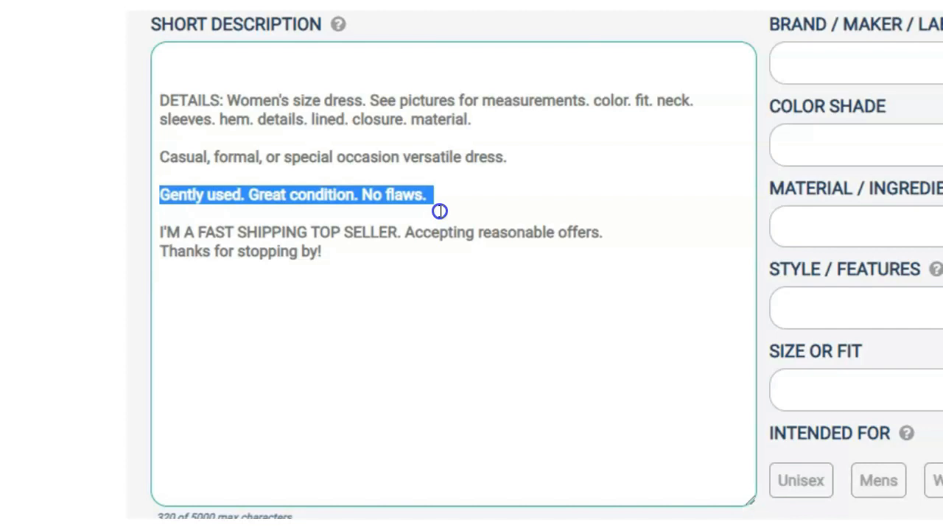
{"action": "left_click_drag", "start_coordinate": [439, 211], "coordinate": [442, 198]}
{"action": "left_click_drag", "start_coordinate": [333, 250], "coordinate": [156, 90]}
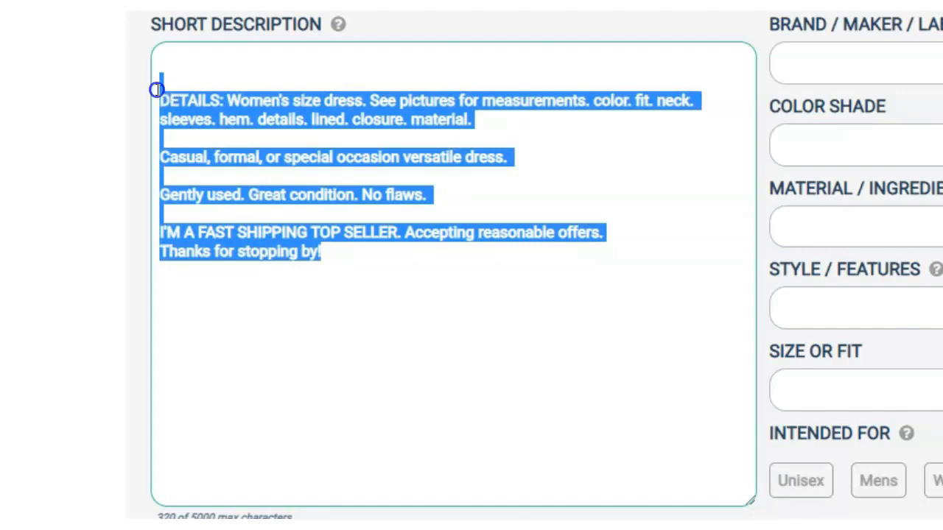
{"action": "left_click_drag", "start_coordinate": [156, 89], "coordinate": [156, 89]}
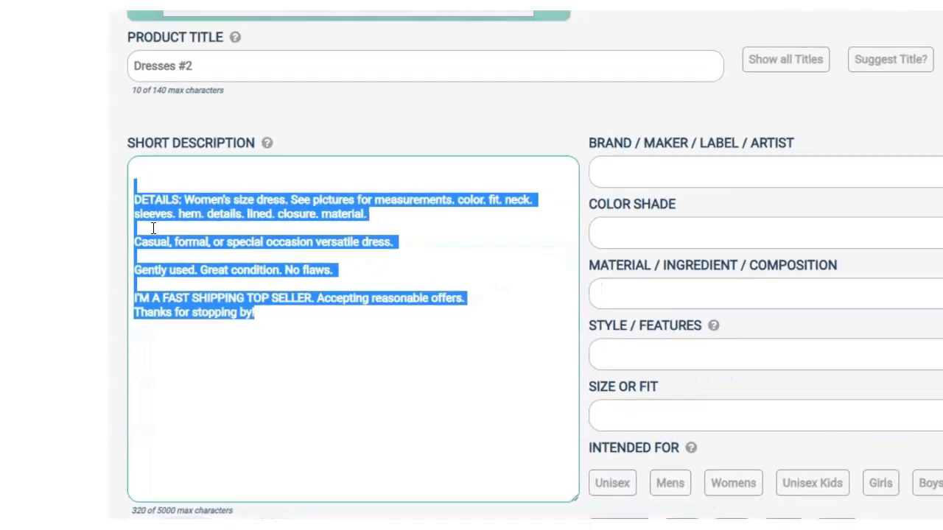
{"action": "left_click", "coordinate": [427, 295]}
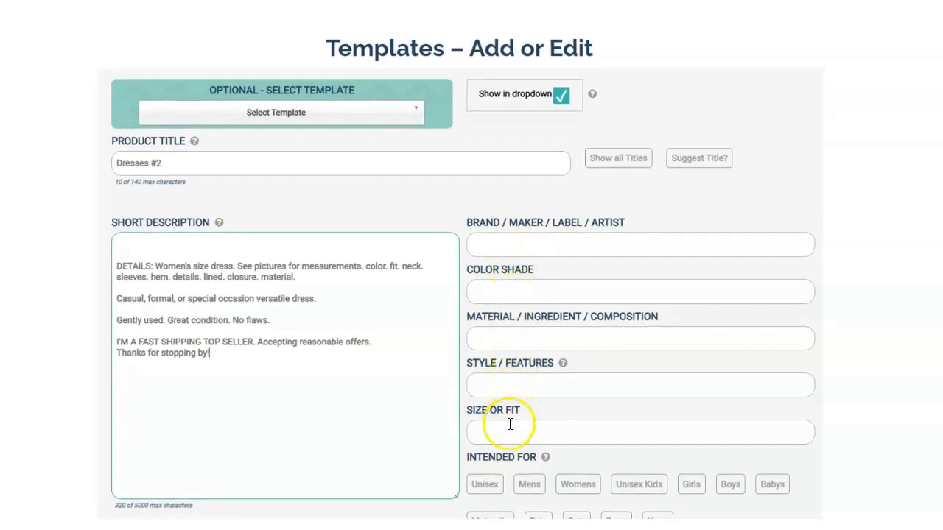
{"action": "scroll", "coordinate": [510, 425], "scroll_direction": "down", "scroll_amount": 2}
{"action": "scroll", "coordinate": [509, 430], "scroll_direction": "down", "scroll_amount": 2}
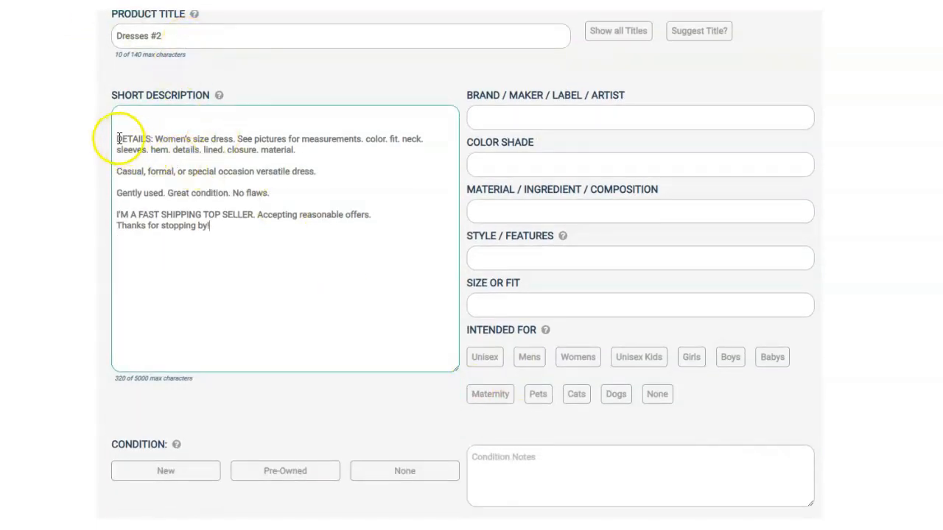
{"action": "left_click_drag", "start_coordinate": [115, 138], "coordinate": [267, 233]}
{"action": "left_click", "coordinate": [278, 280]}
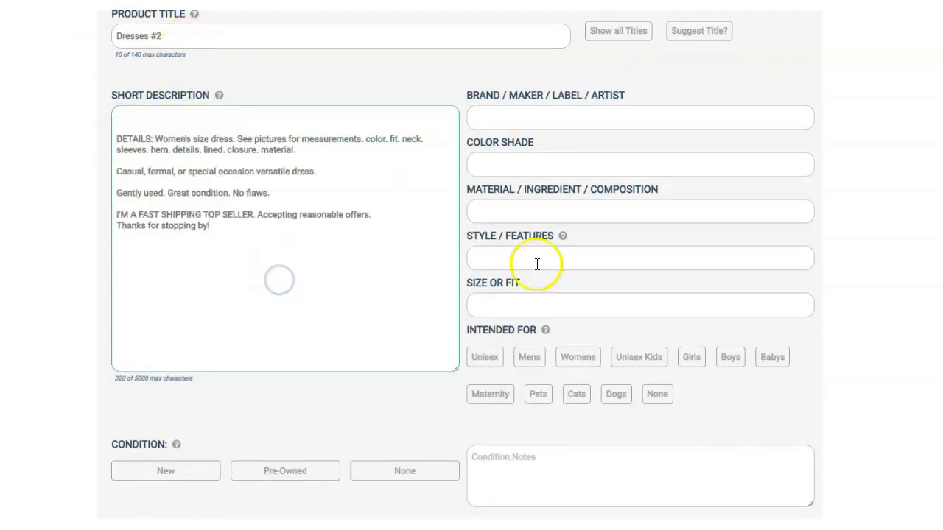
Step: Save the Dresses #2 template and exit to the template list
{"action": "scroll", "coordinate": [536, 265], "scroll_direction": "down", "scroll_amount": 4}
{"action": "scroll", "coordinate": [526, 288], "scroll_direction": "down", "scroll_amount": 4}
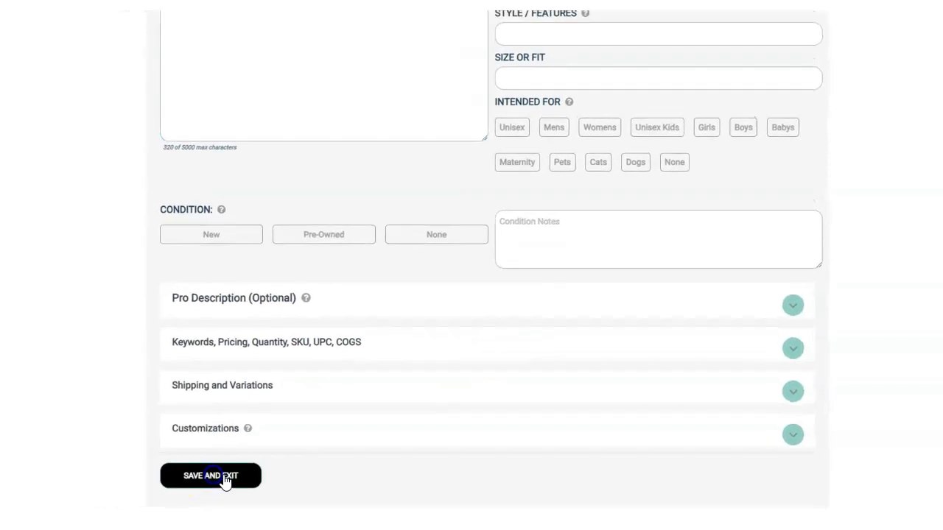
{"action": "left_click", "coordinate": [237, 483]}
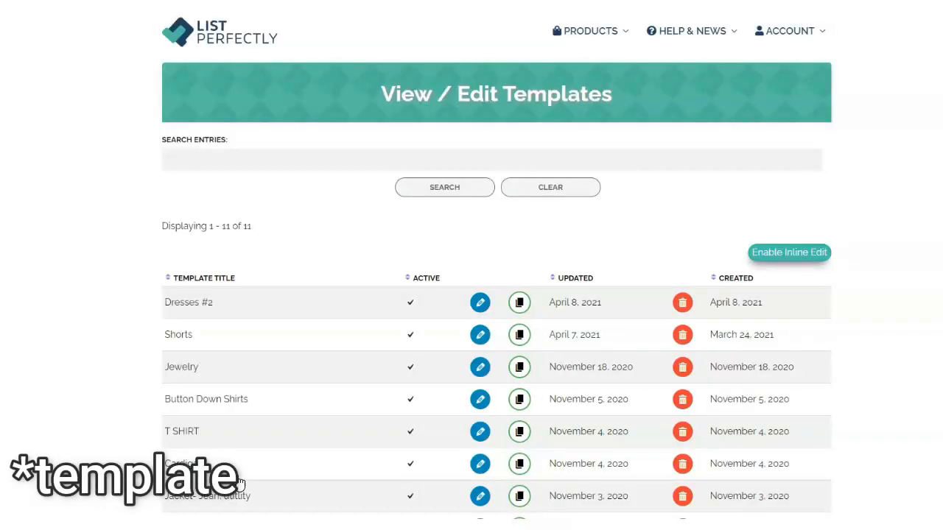
Step: Start a new product and upload the front-view photo of the black floral sleeveless outfit
{"action": "left_click", "coordinate": [621, 33]}
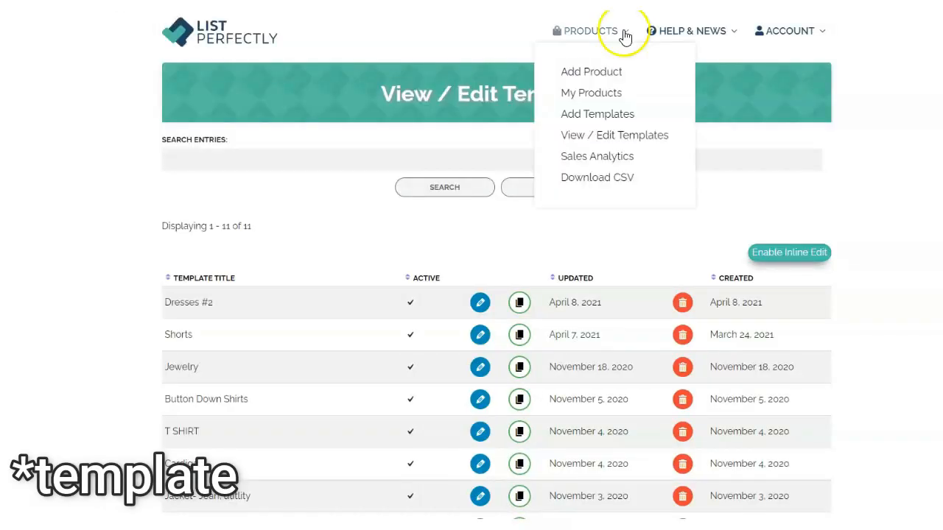
{"action": "left_click", "coordinate": [586, 78]}
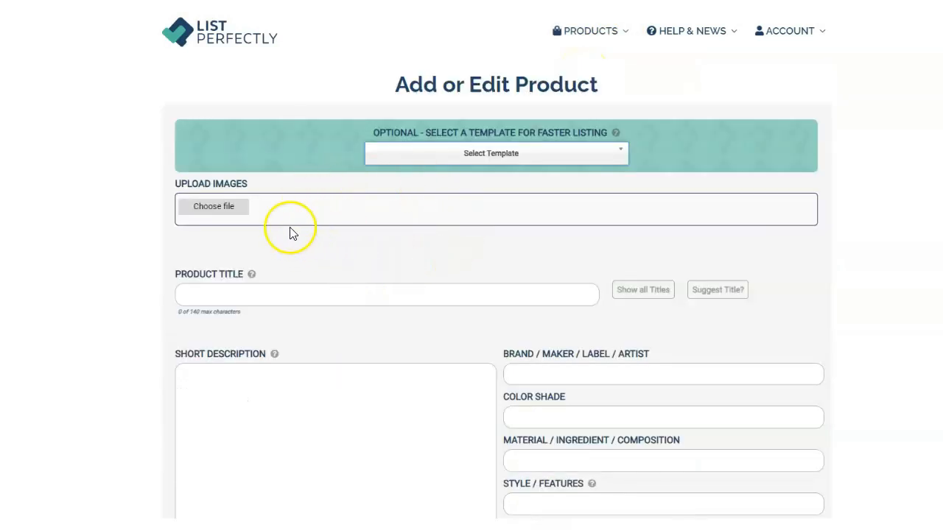
{"action": "left_click", "coordinate": [214, 209]}
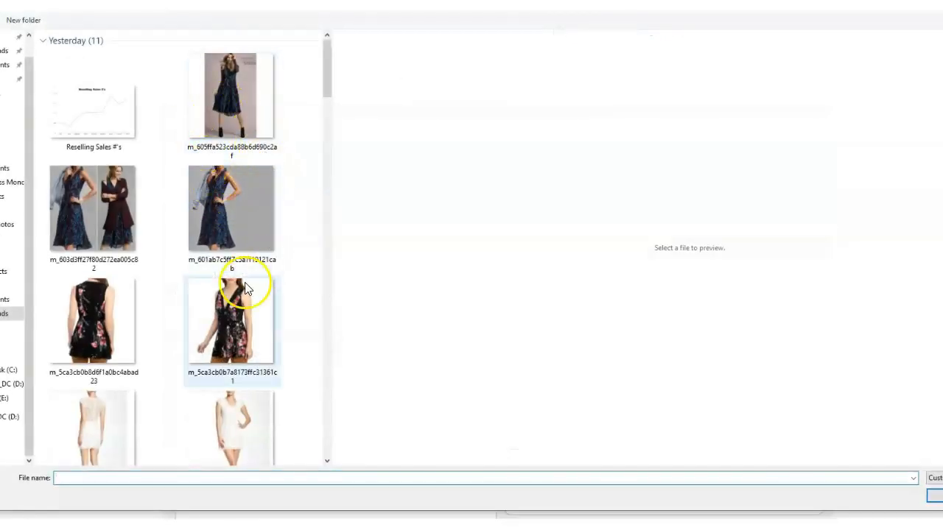
{"action": "left_click", "coordinate": [221, 318]}
{"action": "left_click", "coordinate": [932, 497]}
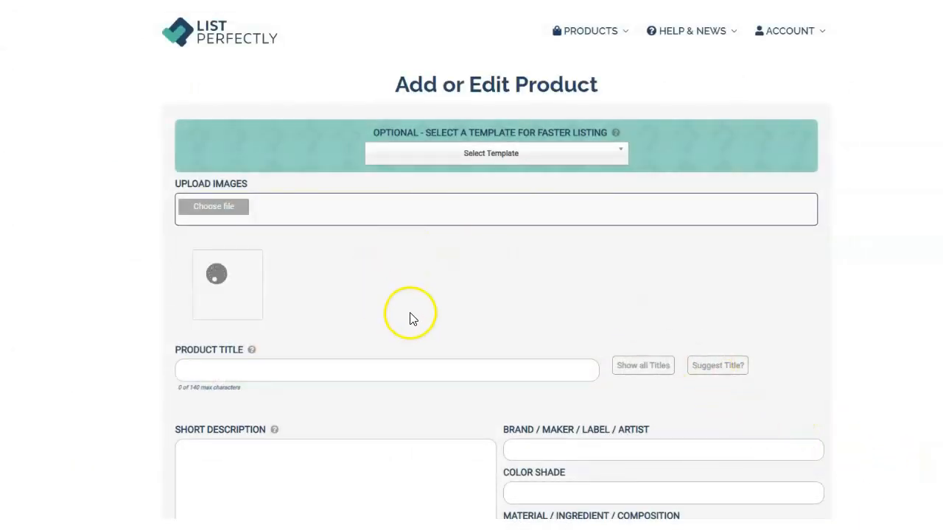
Step: Apply the Dresses #2 template to the product and replace its title with "Free People Tunic Dress"
{"action": "left_click", "coordinate": [490, 156]}
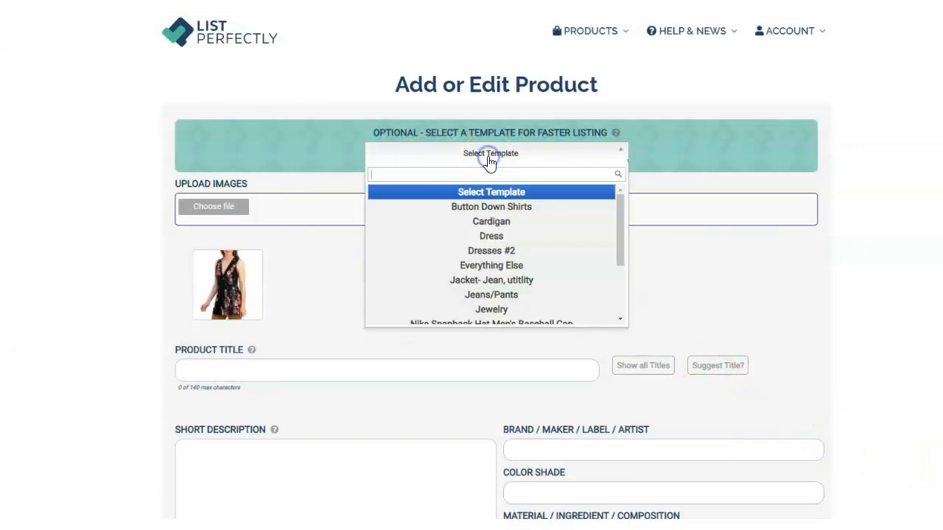
{"action": "left_click", "coordinate": [502, 254]}
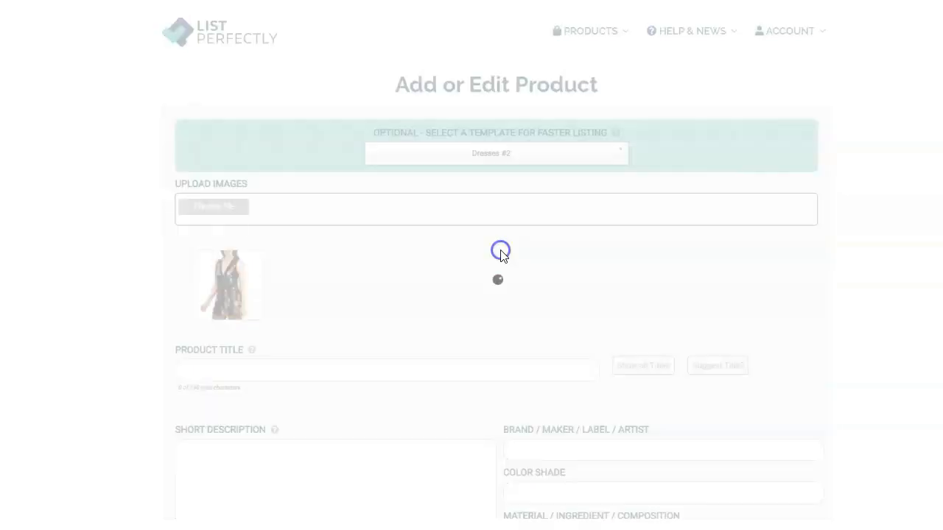
{"action": "scroll", "coordinate": [500, 250], "scroll_direction": "down", "scroll_amount": 2}
{"action": "left_click_drag", "start_coordinate": [221, 195], "coordinate": [188, 196]}
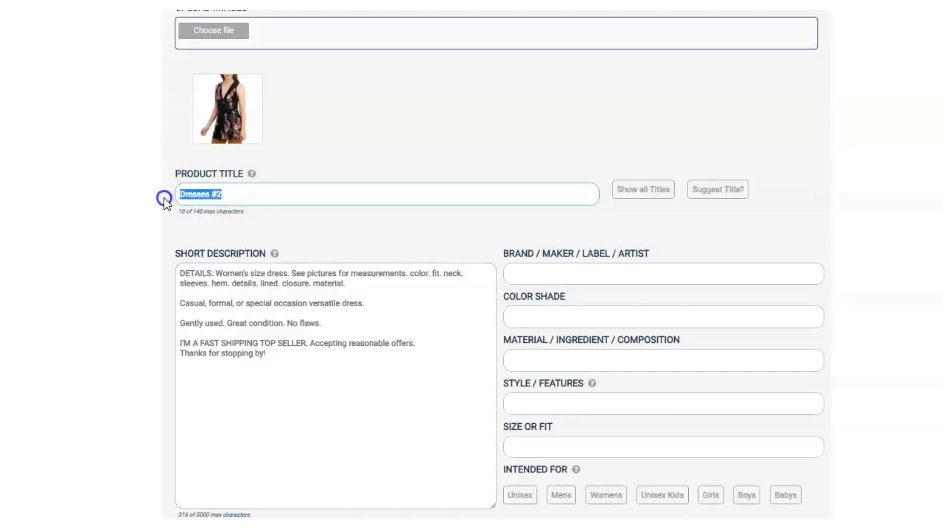
{"action": "key", "text": "BackSpace"}
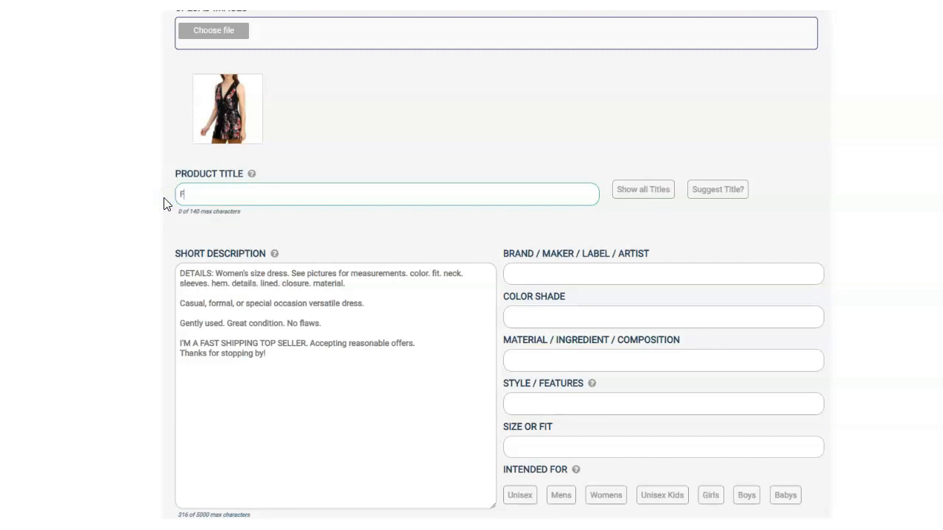
{"action": "type", "text": "Free People Tunic Dress"}
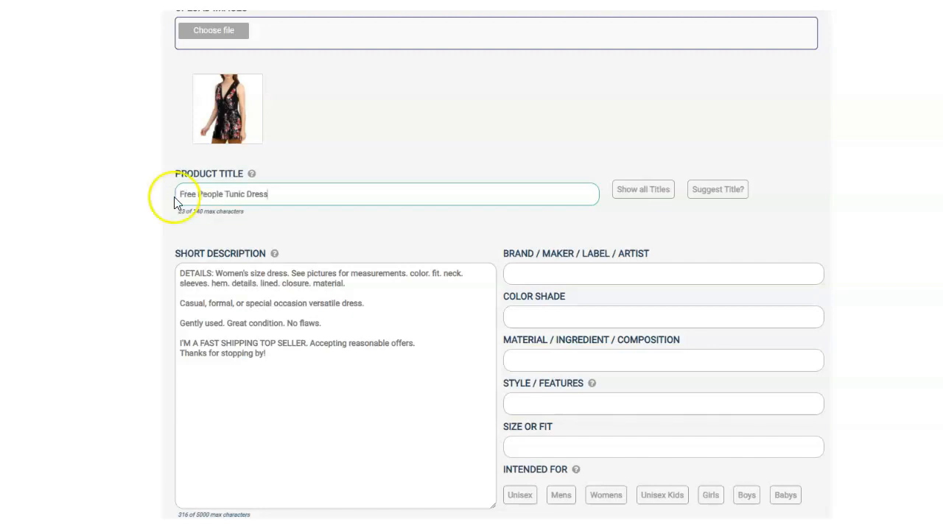
Step: Copy the product title into the short description as a separate first line, followed by a blank line
{"action": "left_click_drag", "start_coordinate": [290, 196], "coordinate": [161, 208]}
{"action": "key", "text": "ctrl+c"}
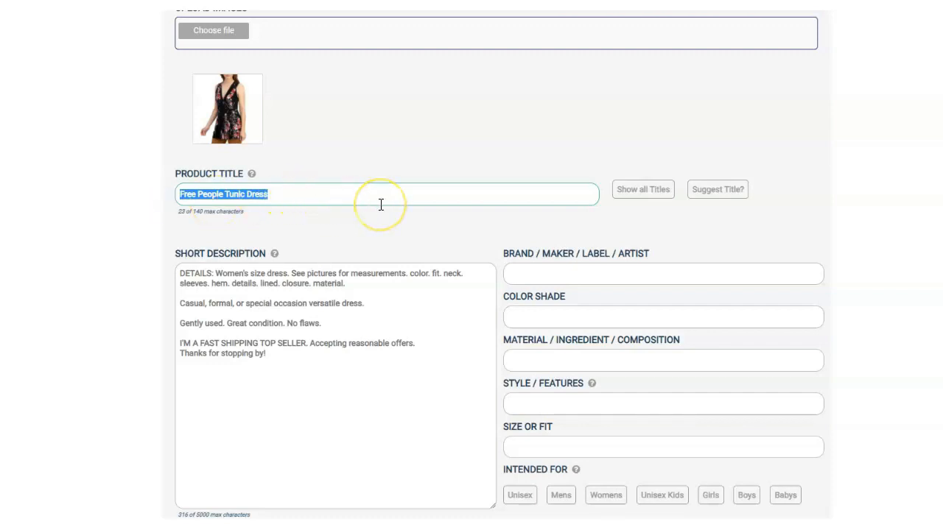
{"action": "left_click", "coordinate": [179, 274]}
{"action": "key", "text": "ctrl+v"}
{"action": "key", "text": "Return"}
{"action": "key", "text": "Return"}
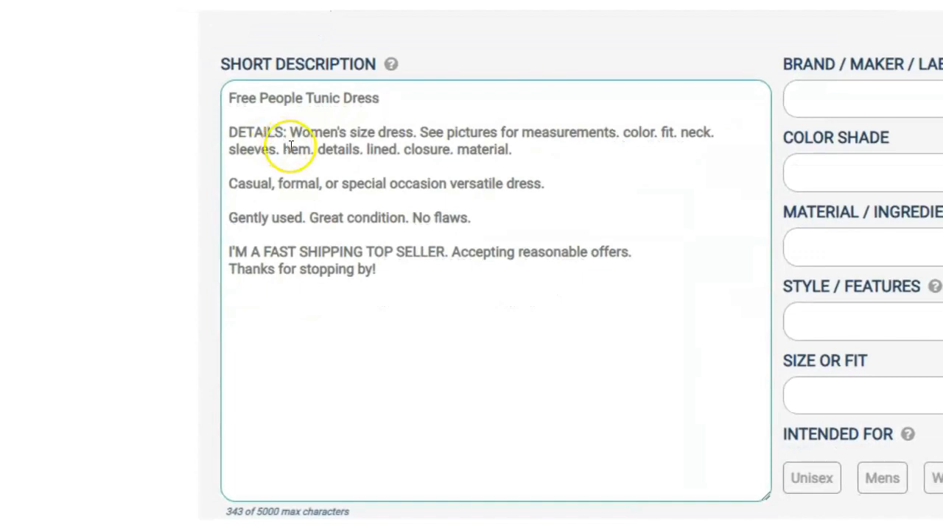
Step: Fill in the description's details with size 6 and the color wording "Black color w/ multicolor stars"
{"action": "left_click", "coordinate": [376, 132]}
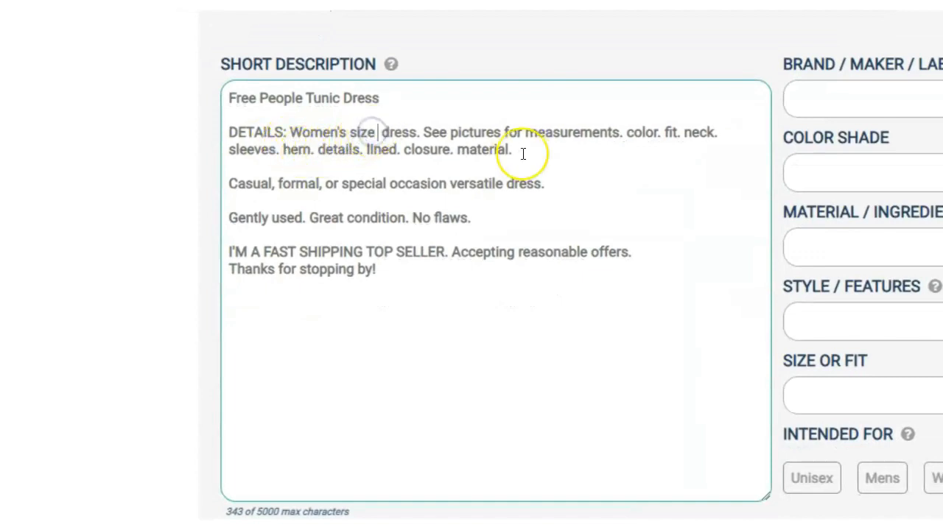
{"action": "type", "text": "6"}
{"action": "left_click", "coordinate": [525, 149]}
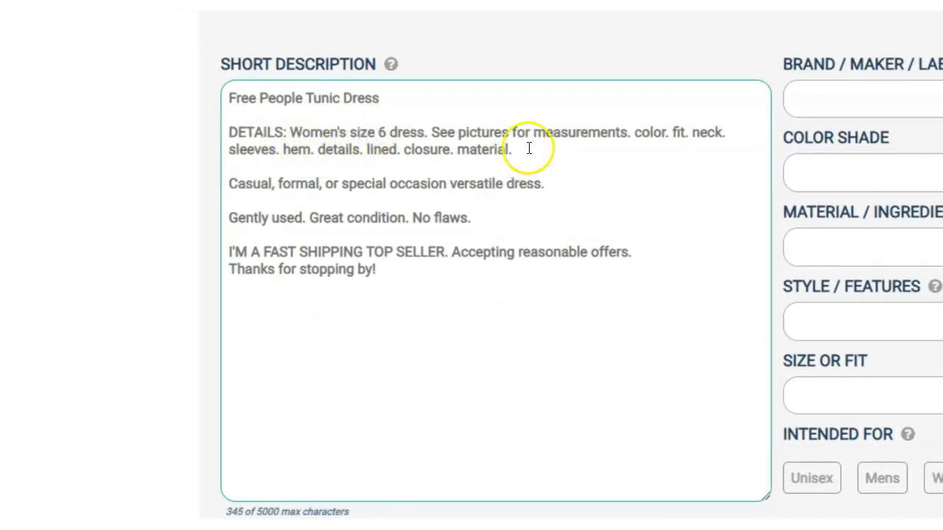
{"action": "type", "text": "Black color"}
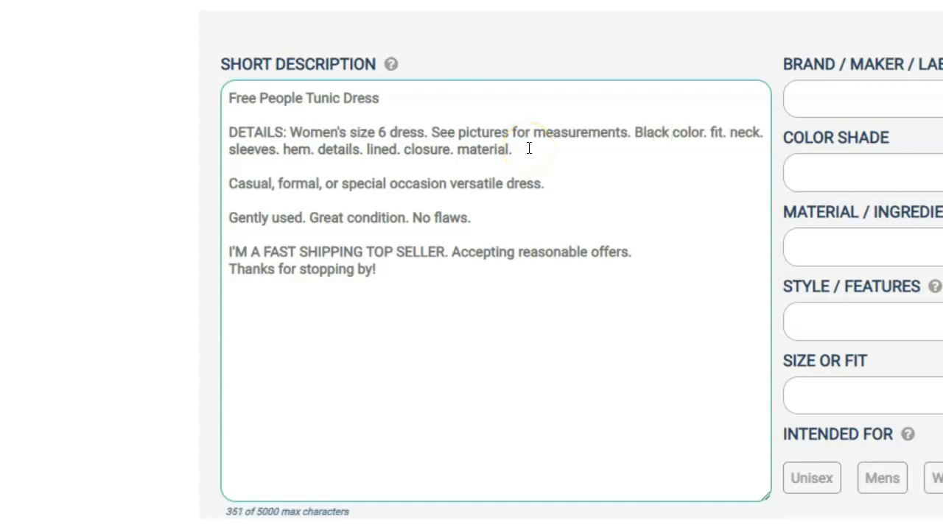
{"action": "type", "text": " w/"}
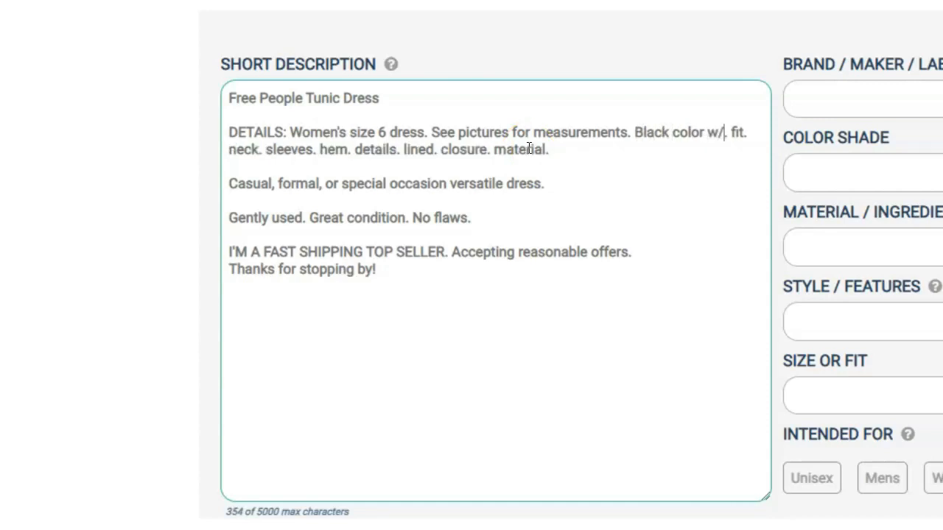
{"action": "type", "text": " multicolor"}
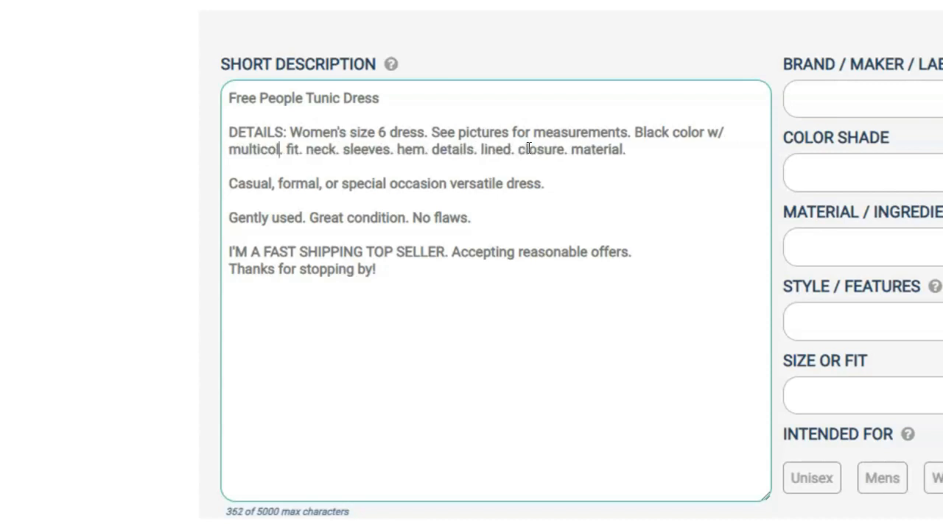
{"action": "type", "text": " stars"}
{"action": "key", "text": "Right"}
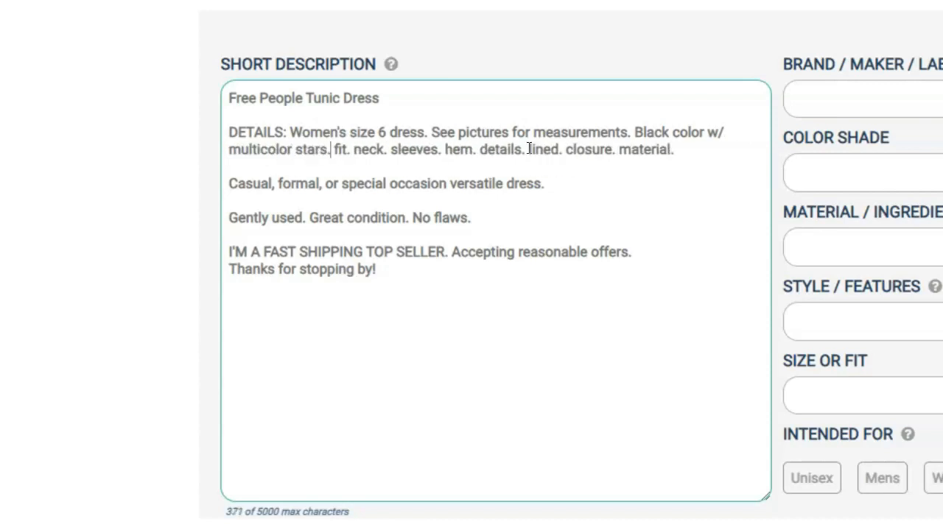
Step: Complete the fit, neck and sleeve details in the description as "Relaxed fit. Surplice neckline. Sleeveless."
{"action": "type", "text": "Relaxed"}
{"action": "key", "text": "Right"}
{"action": "key", "text": "Right"}
{"action": "key", "text": "Right"}
{"action": "key", "text": "Right"}
{"action": "key", "text": "Right"}
{"action": "type", "text": "Su"}
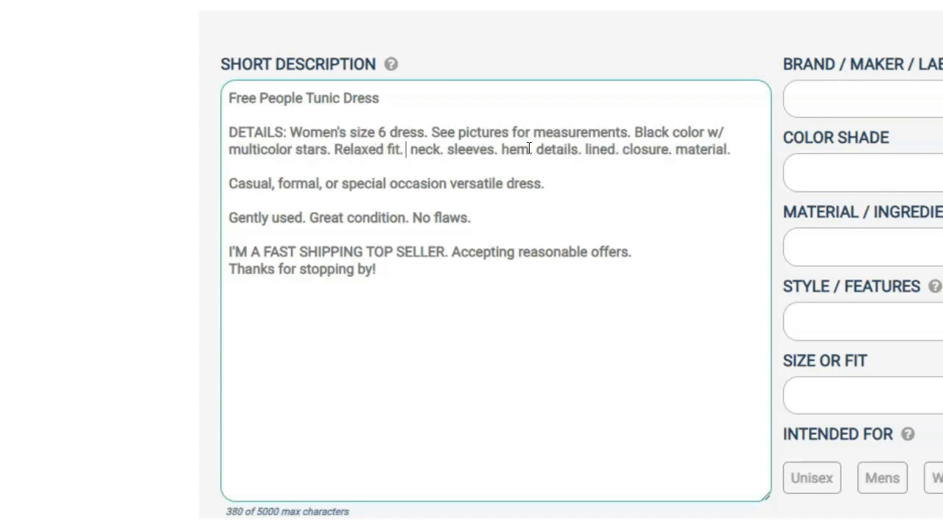
{"action": "type", "text": "rplice neck"}
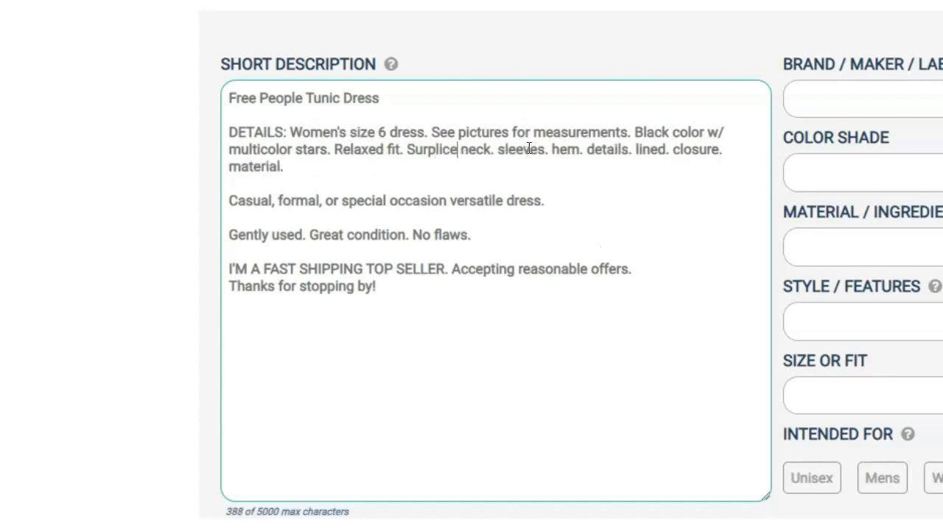
{"action": "type", "text": "line"}
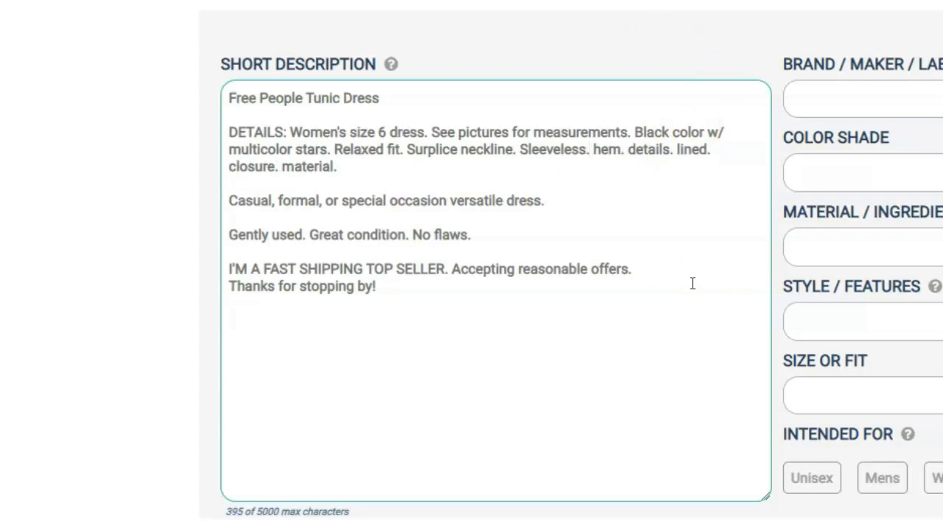
Step: Remove the hem entry from the description and complete the following entries as "Floral details. Not lined."
{"action": "key", "text": "ctrl+shift+Right"}
{"action": "key", "text": "ctrl+shift+Right"}
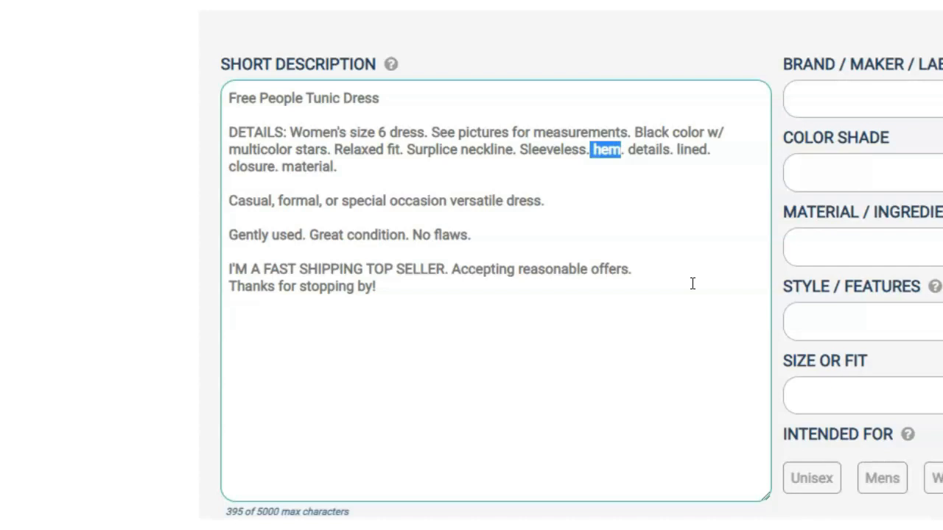
{"action": "key", "text": "BackSpace"}
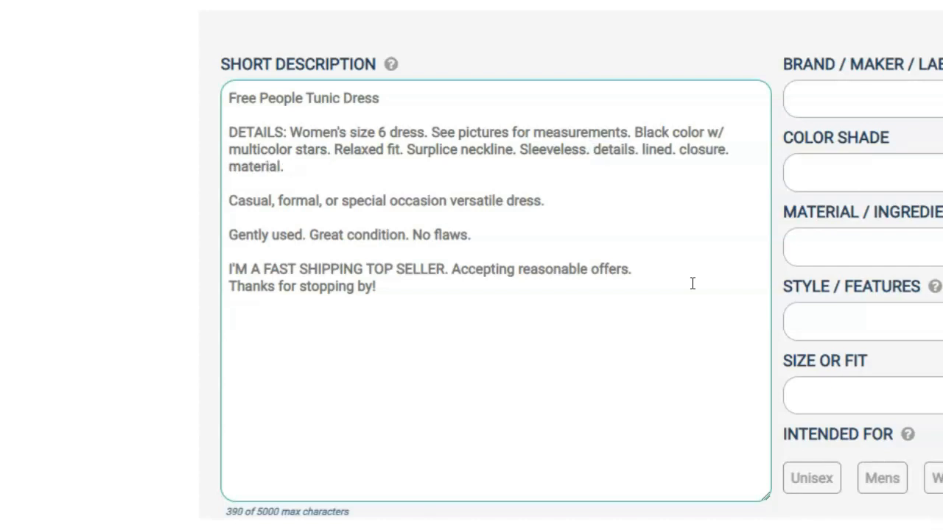
{"action": "type", "text": "Floral"}
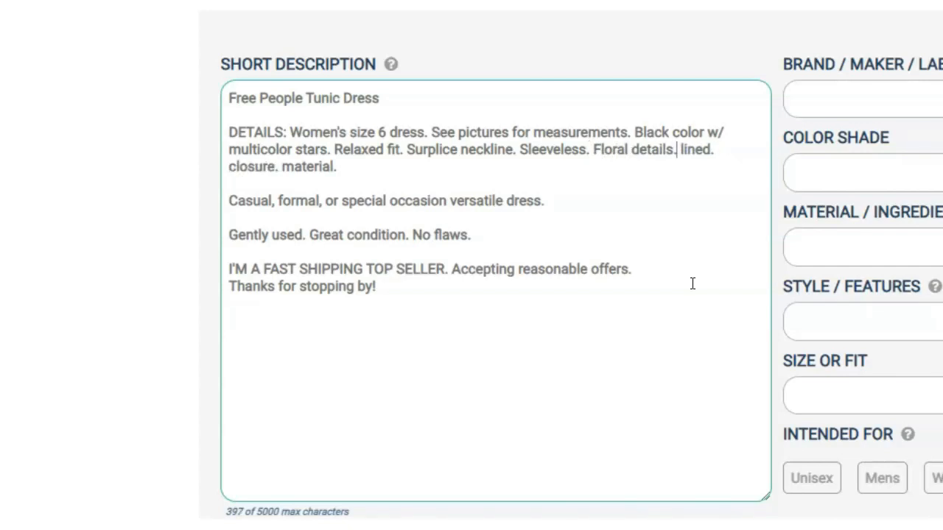
{"action": "type", "text": "Not"}
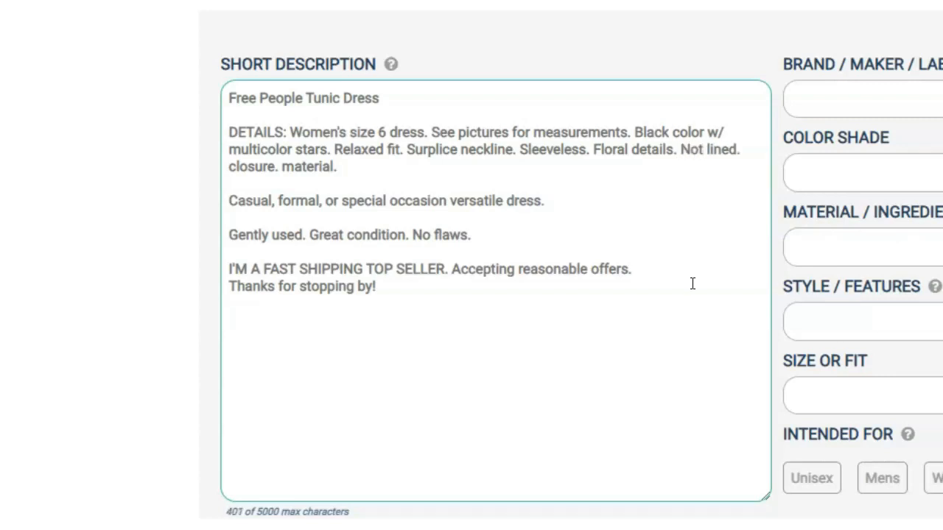
Step: Complete the description with "wrap closure. 100% Rayon material." and save the product, exiting to the product list
{"action": "left_click", "coordinate": [228, 167]}
{"action": "type", "text": "wrap closure. "}
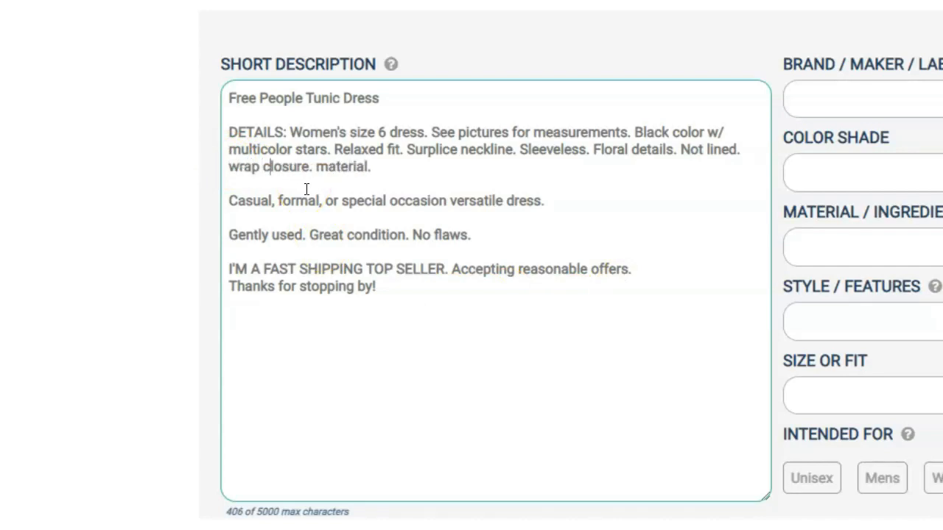
{"action": "type", "text": "100% R"}
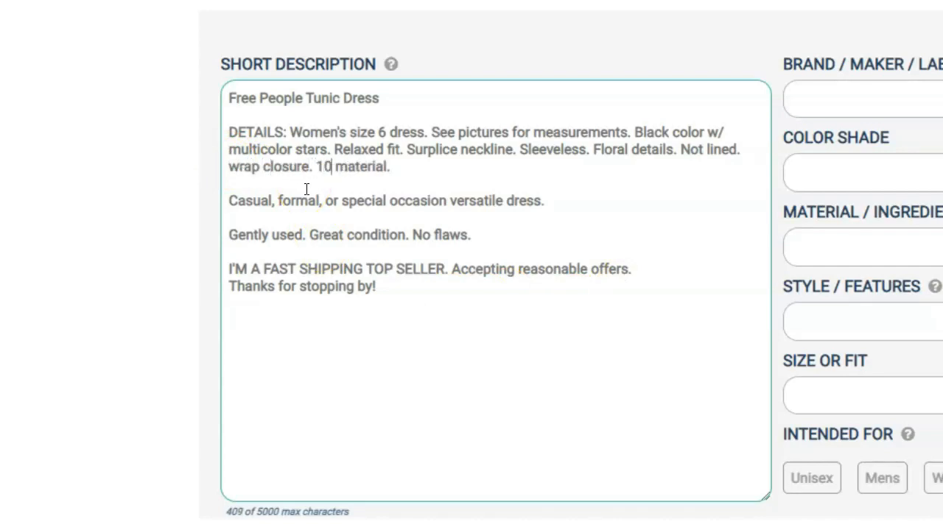
{"action": "type", "text": "ayon"}
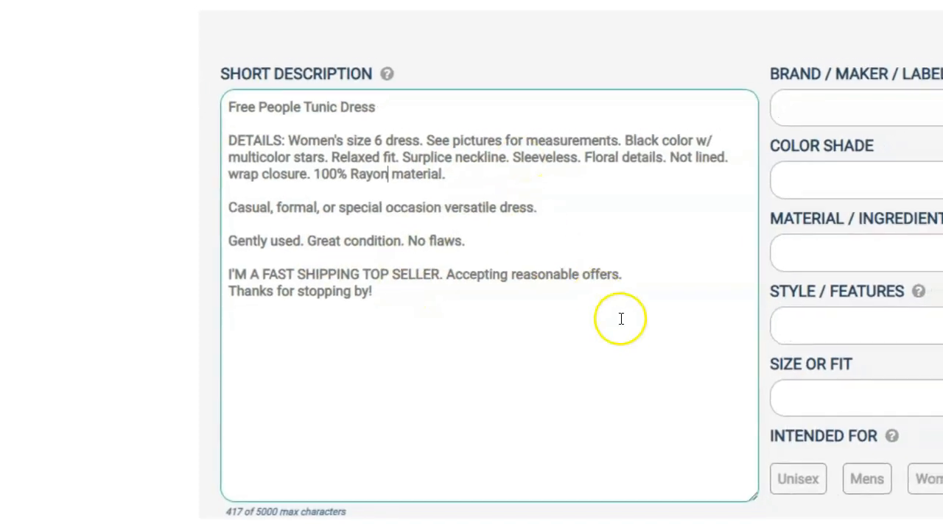
{"action": "scroll", "coordinate": [436, 427], "scroll_direction": "down", "scroll_amount": 4}
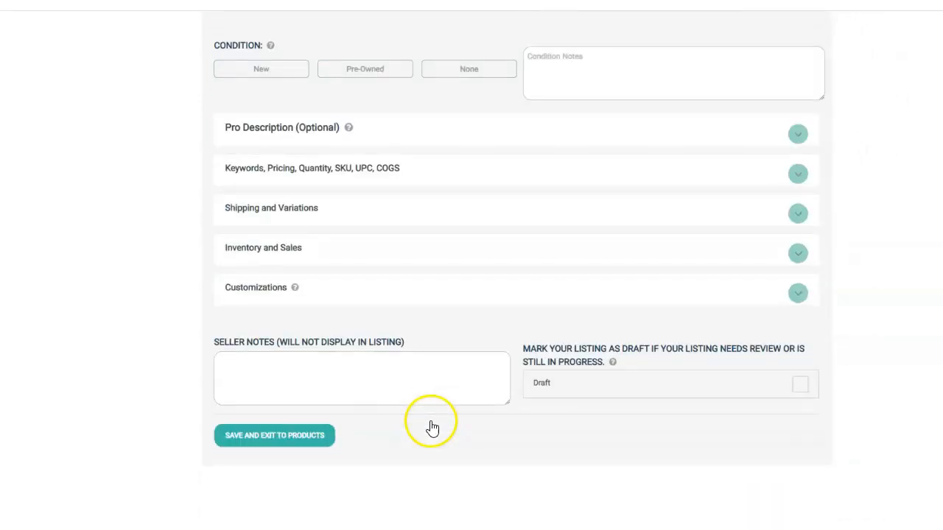
{"action": "left_click", "coordinate": [310, 440]}
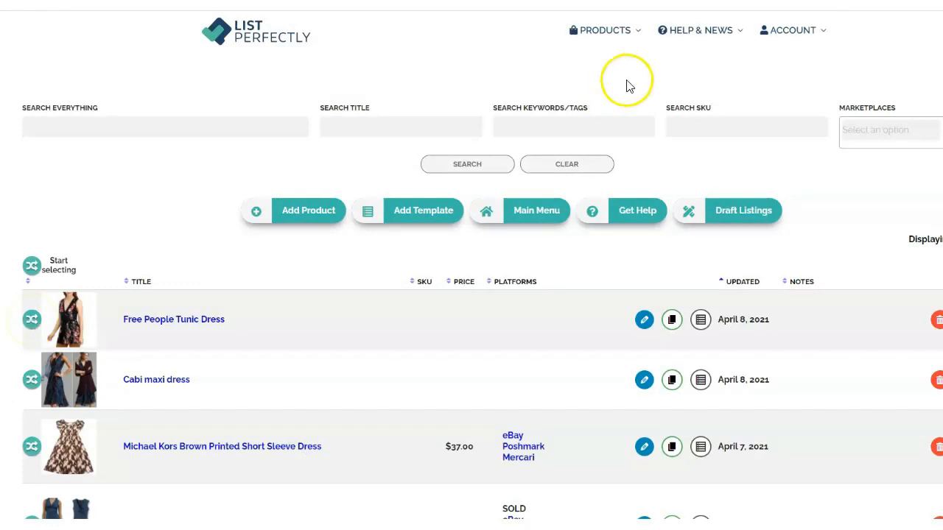
Step: Open the template list and rename the Dresses #2 template to "Dresses #4" with inline editing, switching inline editing off again
{"action": "left_click", "coordinate": [630, 35]}
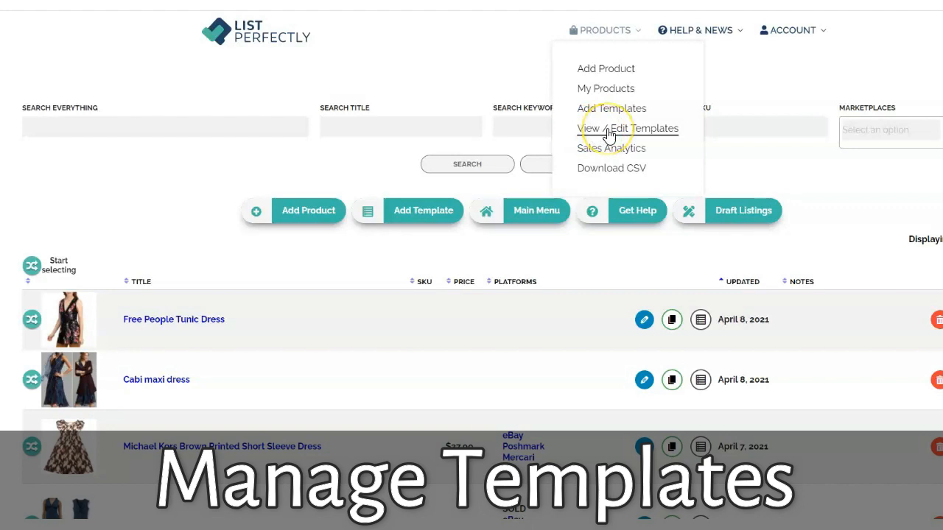
{"action": "left_click", "coordinate": [609, 136]}
{"action": "scroll", "coordinate": [610, 221], "scroll_direction": "down", "scroll_amount": 3}
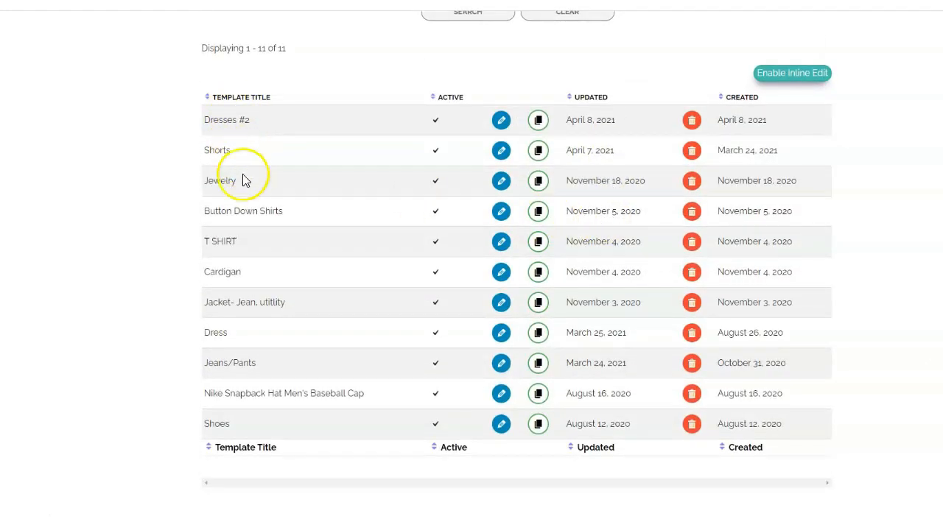
{"action": "scroll", "coordinate": [253, 410], "scroll_direction": "up", "scroll_amount": 3}
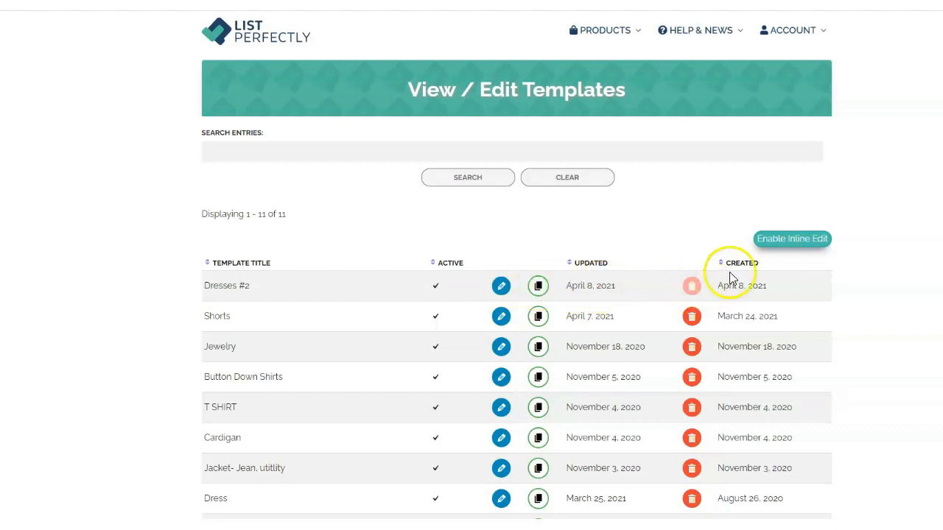
{"action": "left_click", "coordinate": [790, 248]}
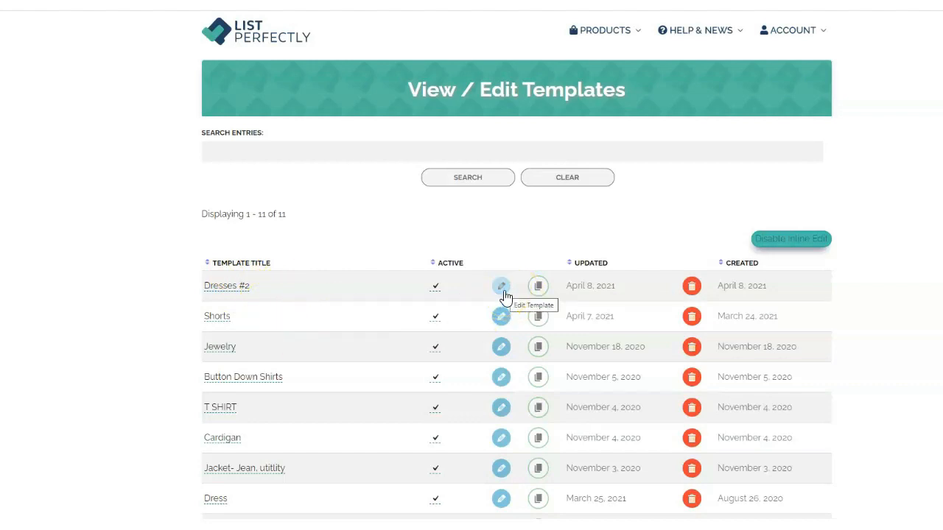
{"action": "left_click", "coordinate": [250, 286]}
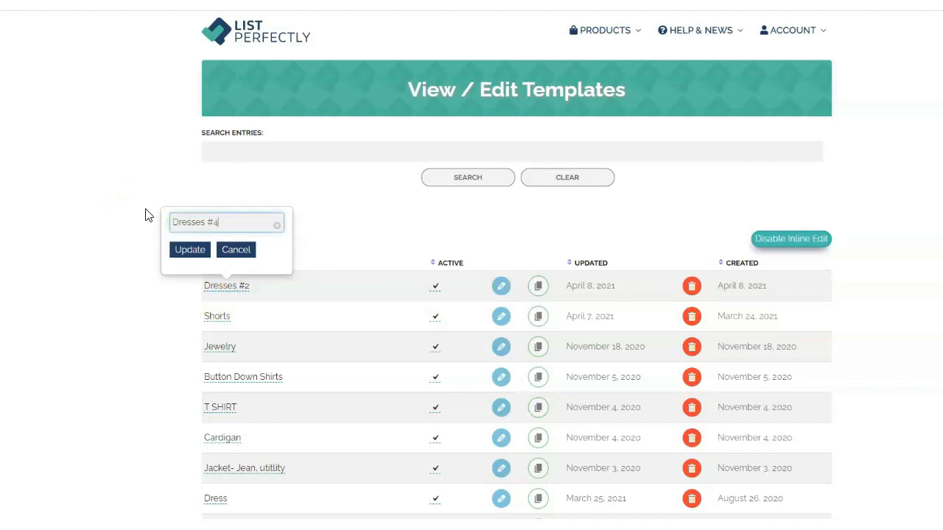
{"action": "left_click", "coordinate": [200, 254]}
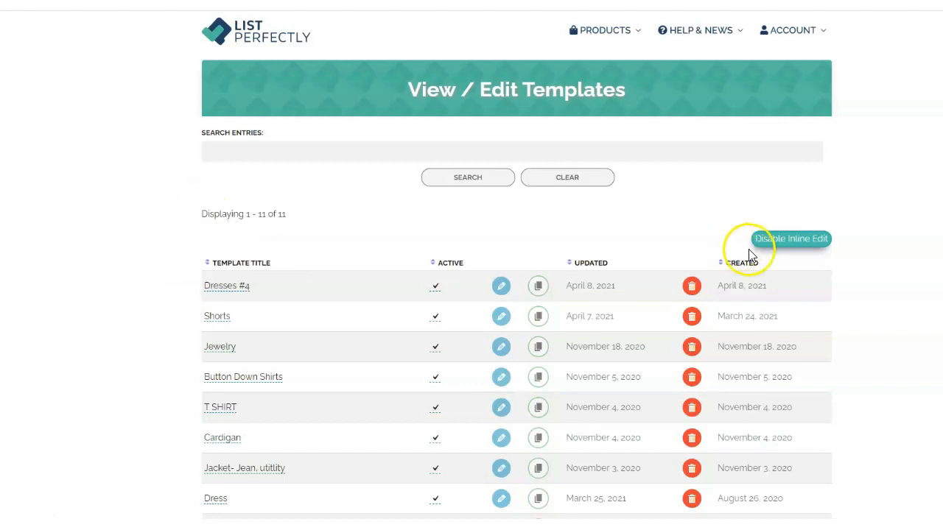
{"action": "left_click", "coordinate": [772, 246]}
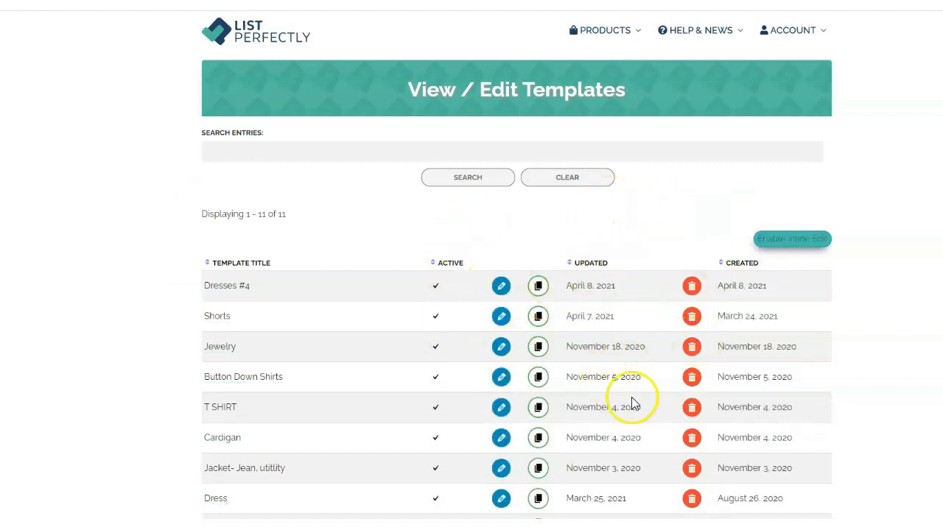
Step: Open Sales Analytics and examine the marketplace sales charts and the listings' prices, costs, fees, profits and sold dates
{"action": "scroll", "coordinate": [631, 400], "scroll_direction": "down", "scroll_amount": 2}
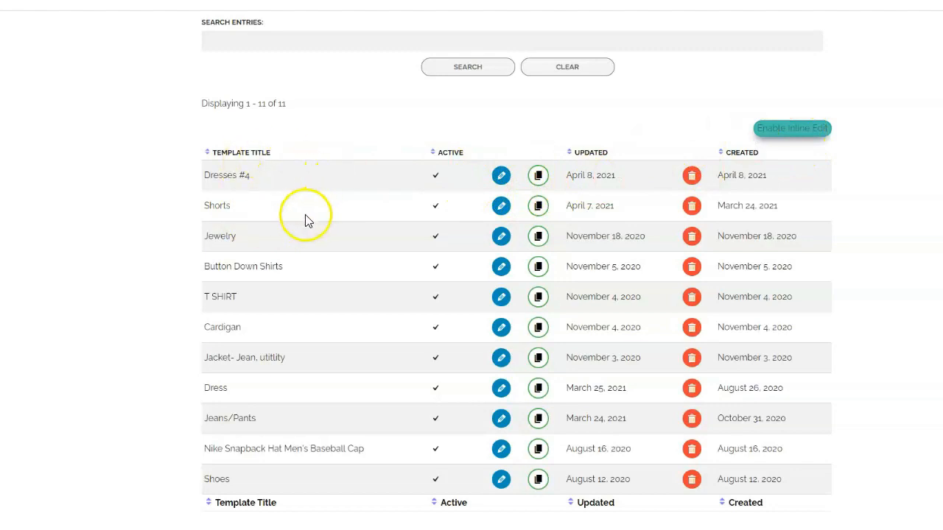
{"action": "scroll", "coordinate": [327, 230], "scroll_direction": "up", "scroll_amount": 3}
{"action": "mouse_move", "coordinate": [621, 38]}
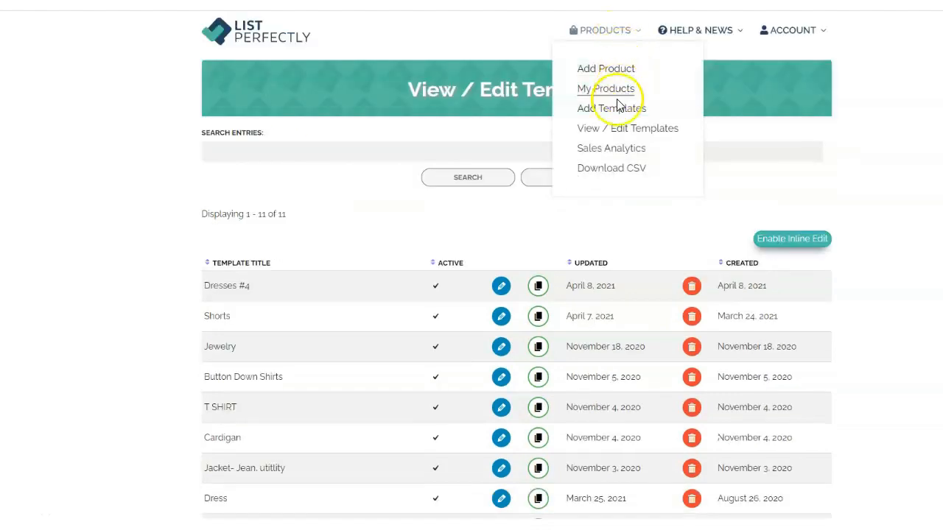
{"action": "left_click", "coordinate": [601, 151]}
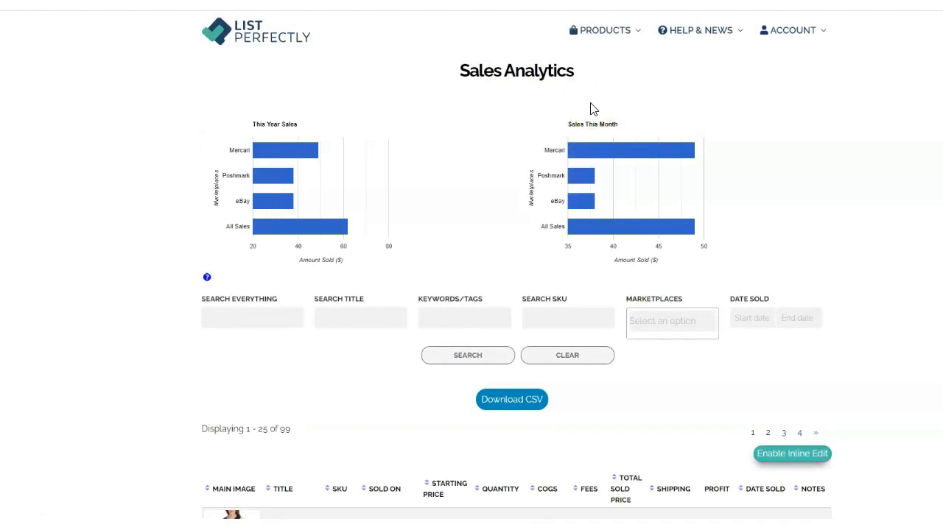
{"action": "scroll", "coordinate": [494, 233], "scroll_direction": "down", "scroll_amount": 1}
{"action": "left_click", "coordinate": [495, 233]}
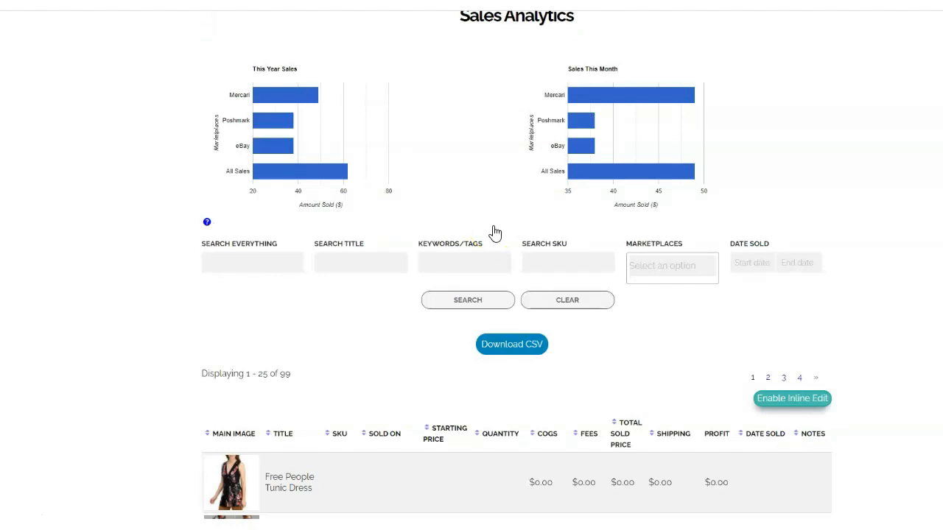
{"action": "scroll", "coordinate": [495, 233], "scroll_direction": "down", "scroll_amount": 2}
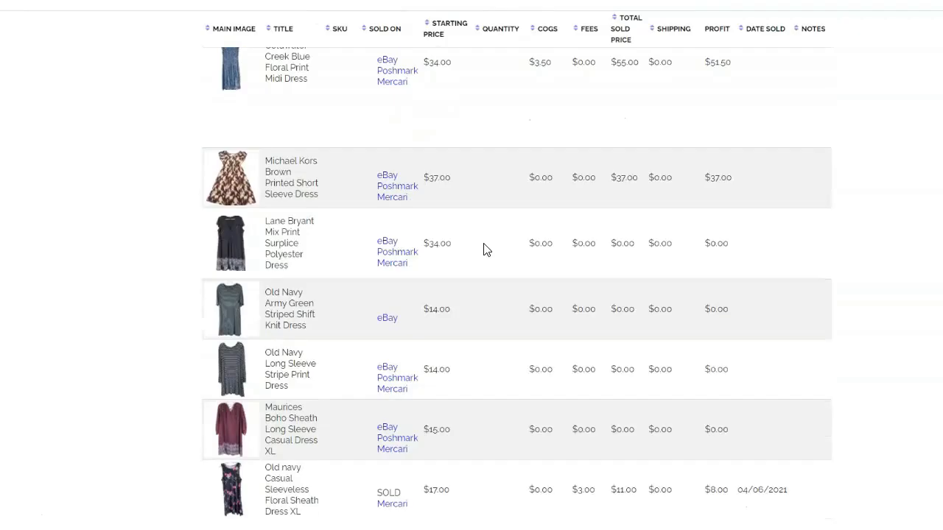
{"action": "scroll", "coordinate": [484, 249], "scroll_direction": "down", "scroll_amount": 5}
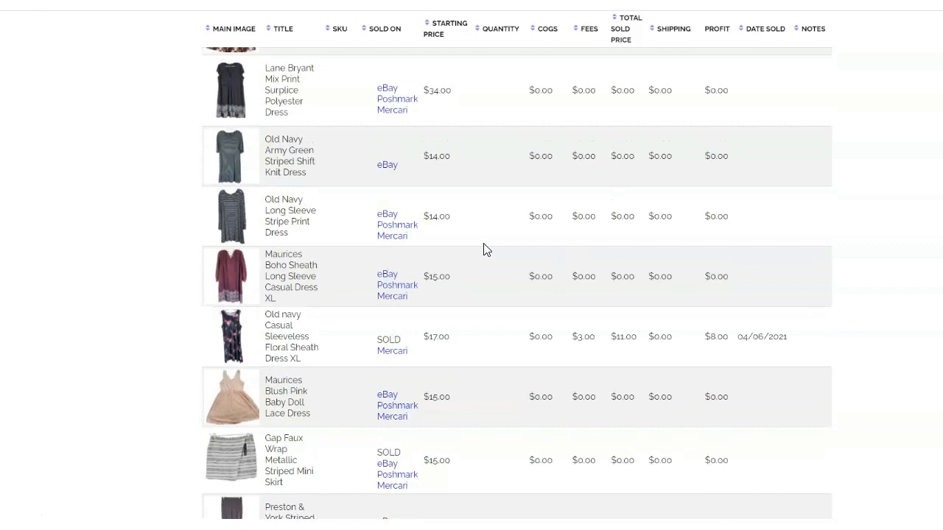
{"action": "scroll", "coordinate": [484, 249], "scroll_direction": "up", "scroll_amount": 5}
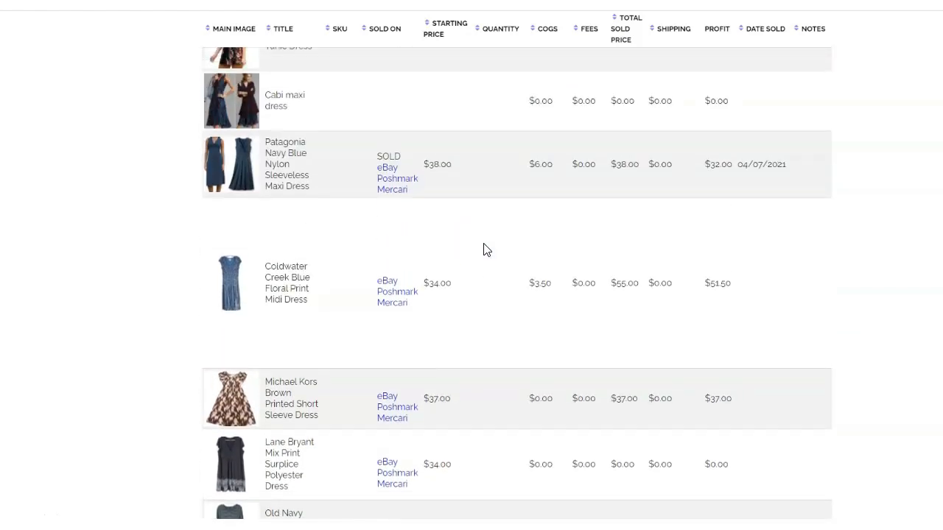
{"action": "left_click", "coordinate": [481, 241]}
{"action": "scroll", "coordinate": [484, 246], "scroll_direction": "up", "scroll_amount": 3}
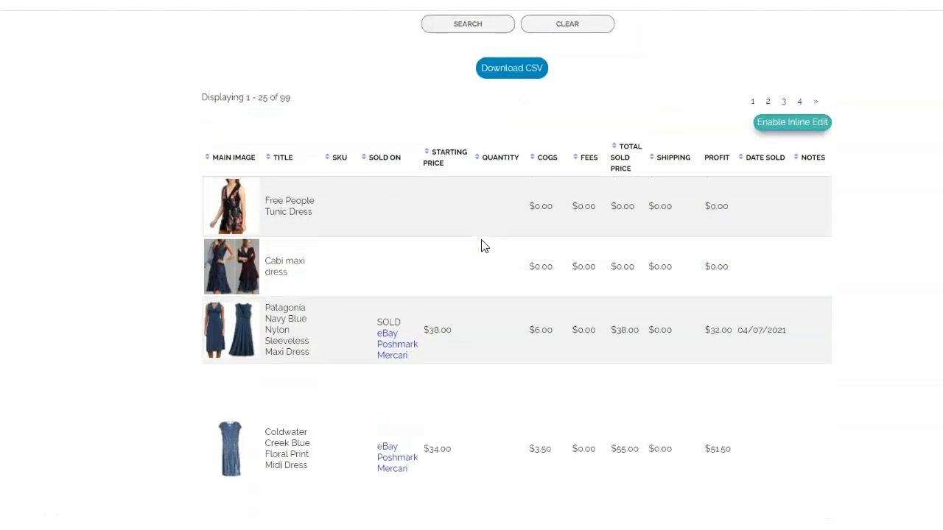
Step: Examine the This Year Sales and Sales This Month charts for each marketplace
{"action": "scroll", "coordinate": [482, 244], "scroll_direction": "up", "scroll_amount": 2}
{"action": "left_click", "coordinate": [436, 251]}
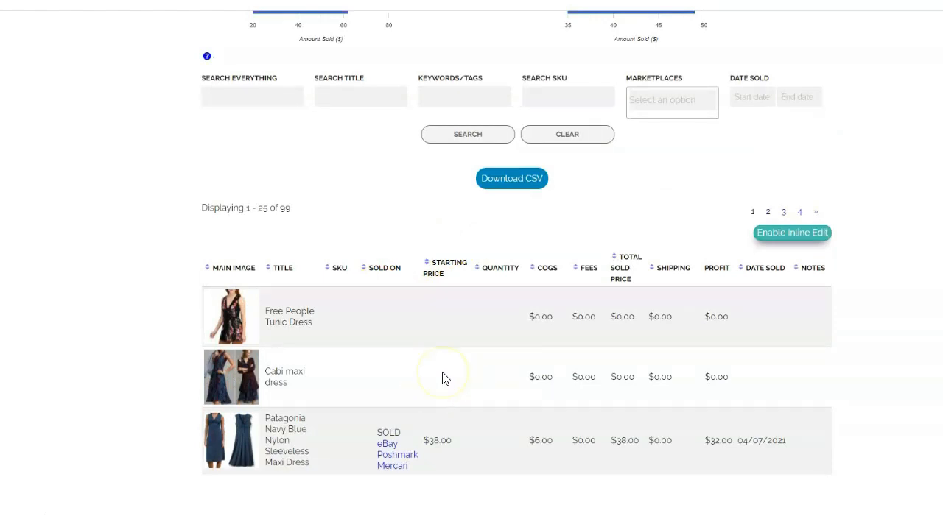
{"action": "scroll", "coordinate": [442, 377], "scroll_direction": "up", "scroll_amount": 1}
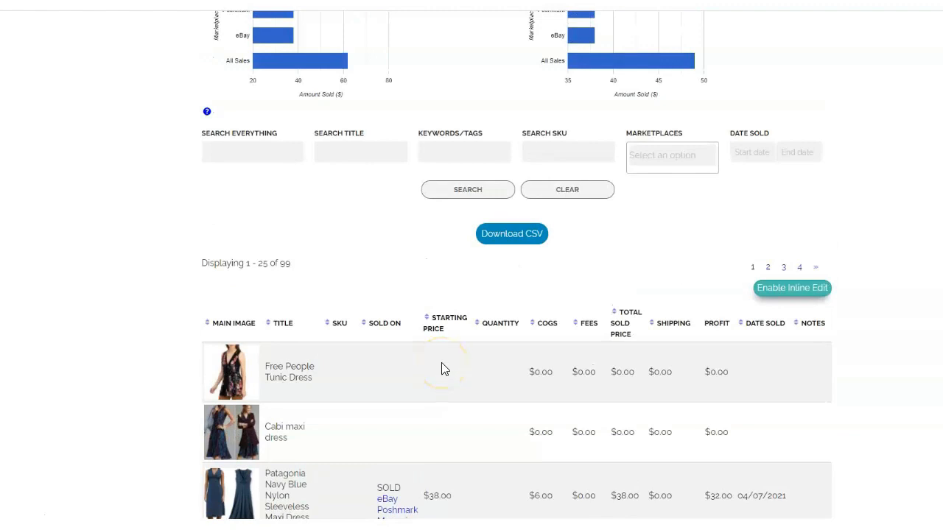
{"action": "scroll", "coordinate": [444, 369], "scroll_direction": "up", "scroll_amount": 3}
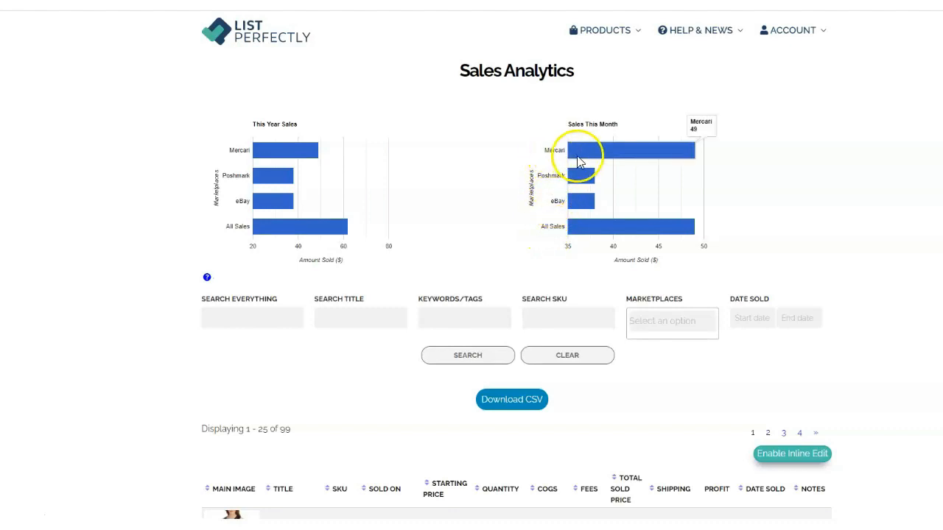
{"action": "scroll", "coordinate": [643, 245], "scroll_direction": "down", "scroll_amount": 3}
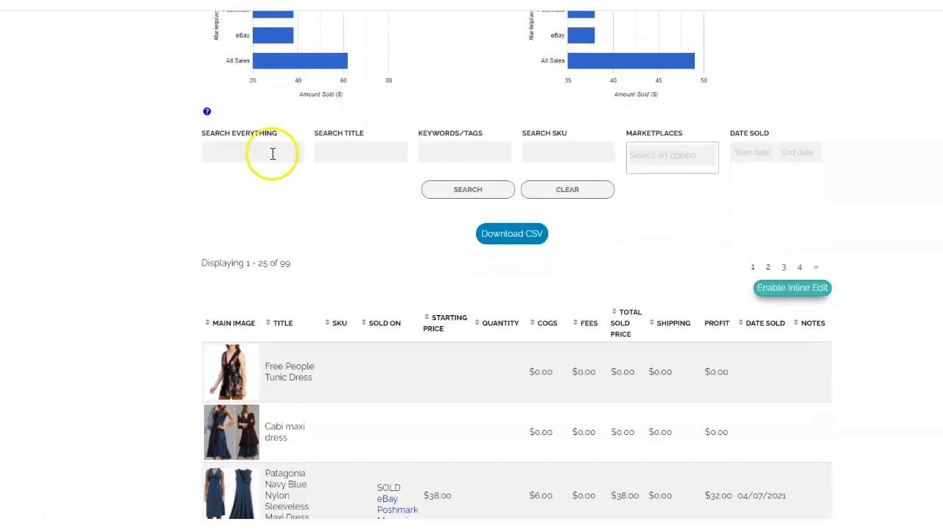
Step: Examine the sales search filters for title, keywords, SKU, marketplace and sold date, and the columns of the listings table
{"action": "left_click", "coordinate": [269, 154]}
{"action": "left_click", "coordinate": [355, 157]}
{"action": "left_click", "coordinate": [450, 151]}
{"action": "left_click", "coordinate": [559, 151]}
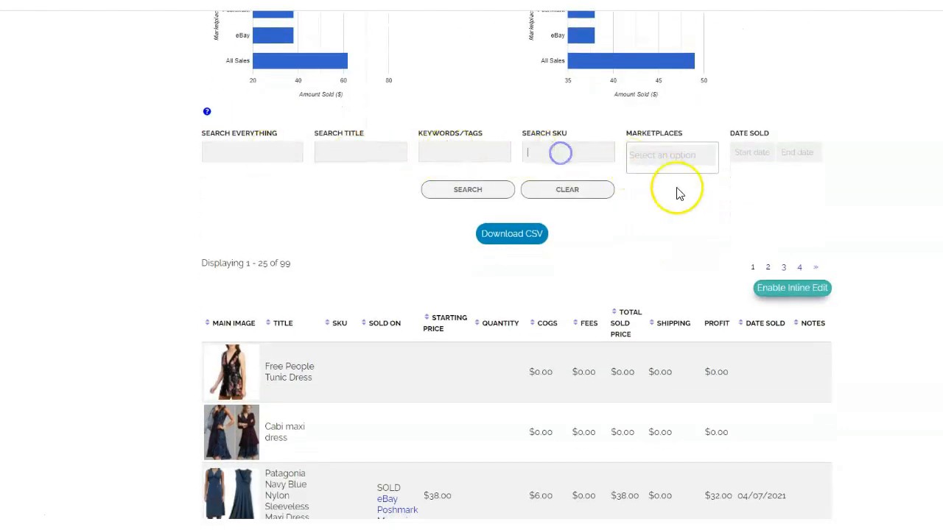
{"action": "left_click", "coordinate": [684, 209]}
{"action": "scroll", "coordinate": [684, 214], "scroll_direction": "down", "scroll_amount": 4}
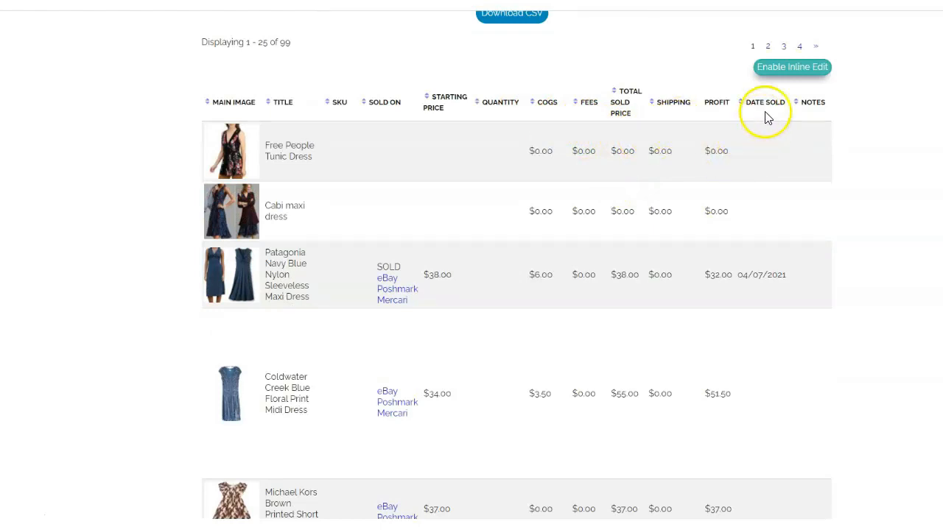
{"action": "scroll", "coordinate": [790, 171], "scroll_direction": "down", "scroll_amount": 2}
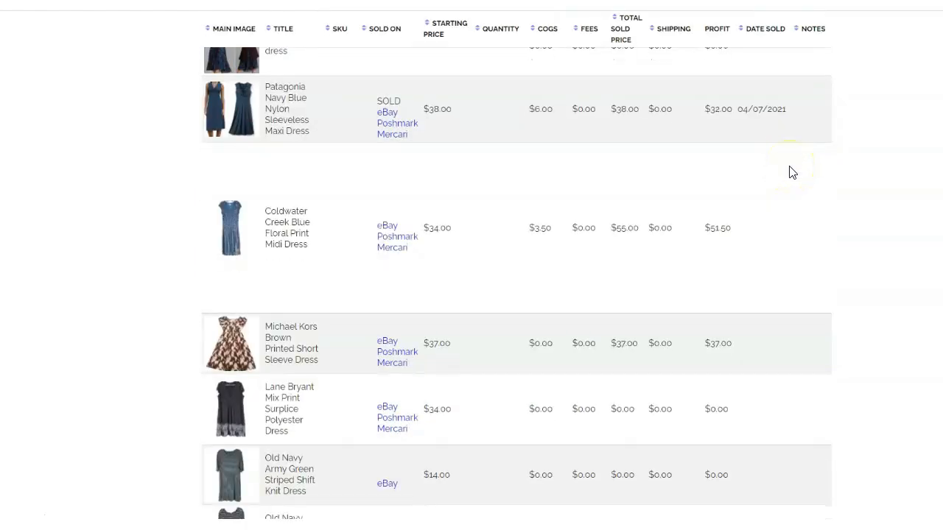
{"action": "scroll", "coordinate": [790, 171], "scroll_direction": "down", "scroll_amount": 1}
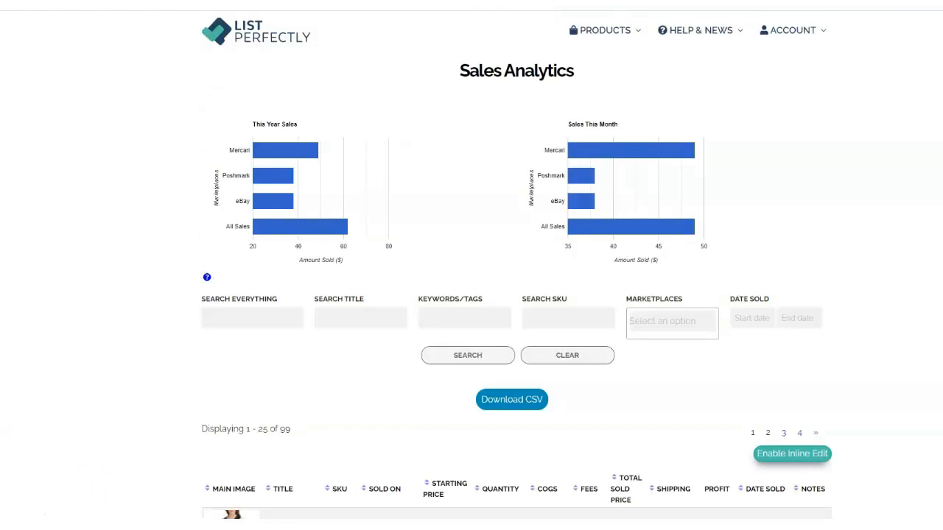
Step: Examine the CSV download option for the sales data and the listings it covers
{"action": "left_click", "coordinate": [531, 407]}
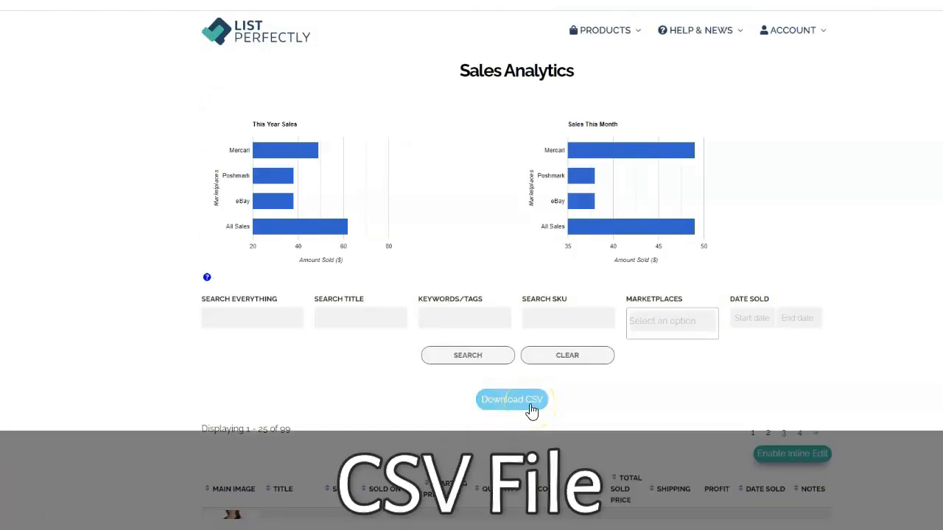
{"action": "scroll", "coordinate": [542, 385], "scroll_direction": "down", "scroll_amount": 1}
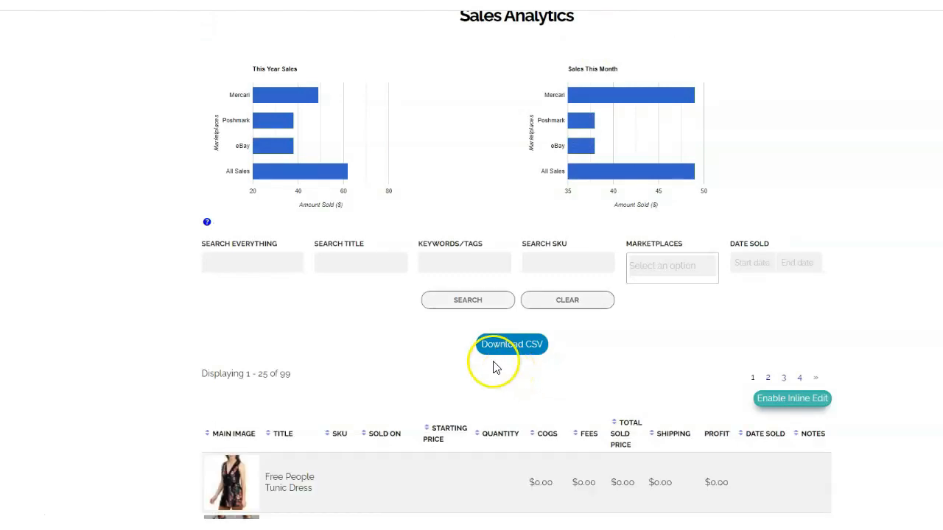
{"action": "scroll", "coordinate": [482, 363], "scroll_direction": "down", "scroll_amount": 2}
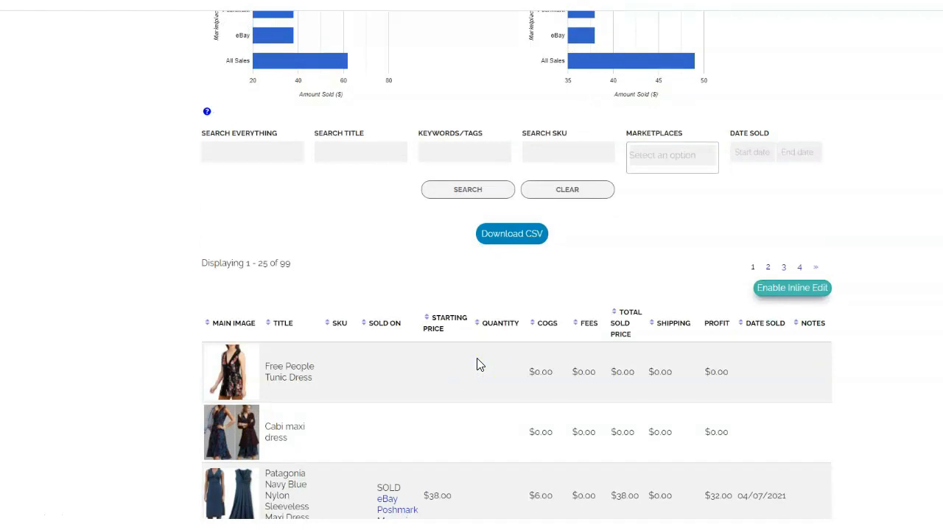
{"action": "scroll", "coordinate": [477, 364], "scroll_direction": "down", "scroll_amount": 1}
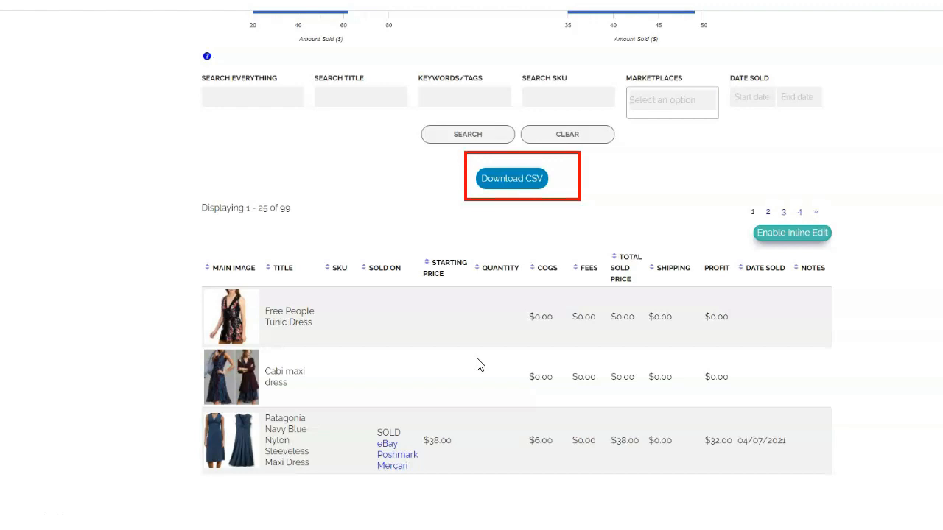
{"action": "left_click", "coordinate": [474, 349]}
{"action": "scroll", "coordinate": [430, 340], "scroll_direction": "down", "scroll_amount": 2}
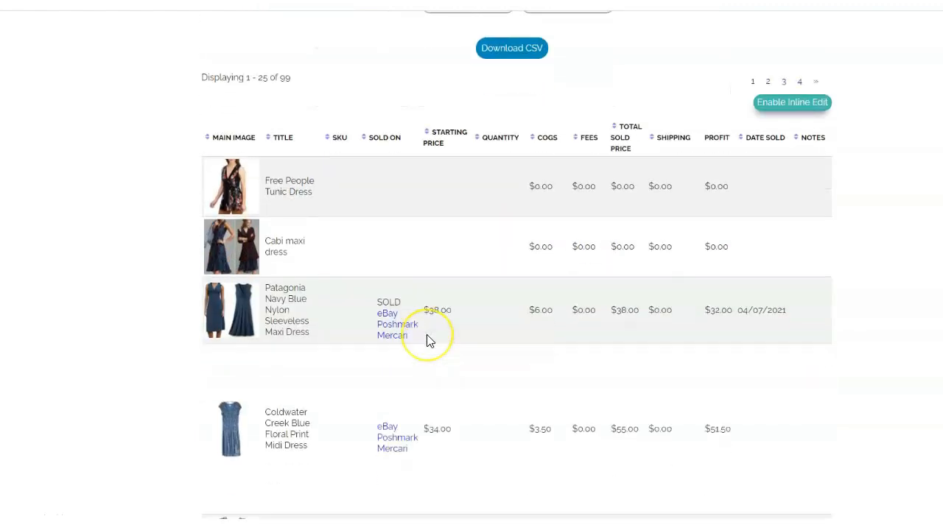
{"action": "scroll", "coordinate": [430, 341], "scroll_direction": "down", "scroll_amount": 3}
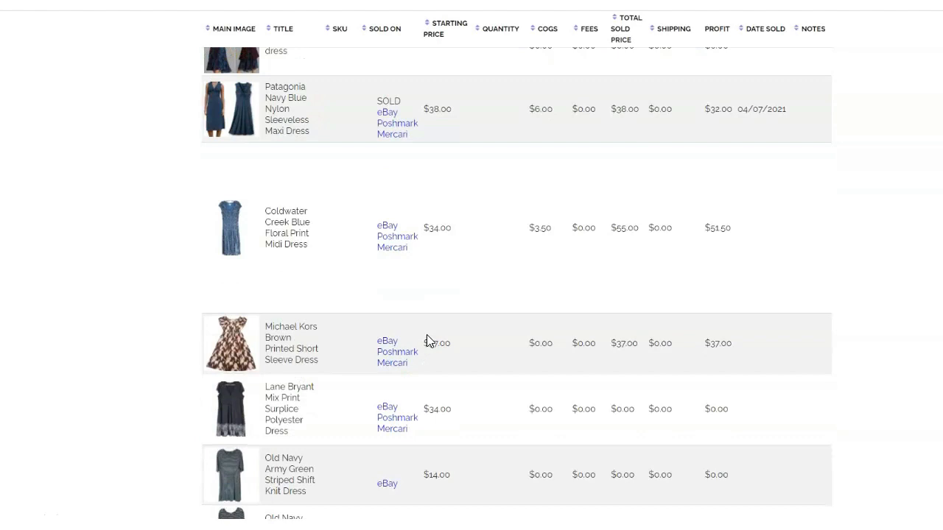
{"action": "scroll", "coordinate": [423, 334], "scroll_direction": "down", "scroll_amount": 3}
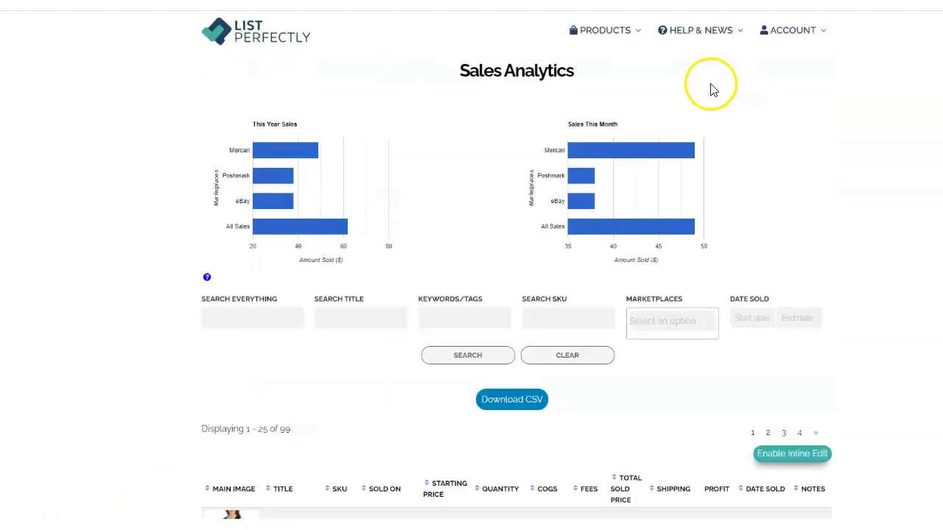
Step: Open the account page and examine the Pro subscription's status, dates and its update, plan change and cancellation options
{"action": "left_click", "coordinate": [625, 33]}
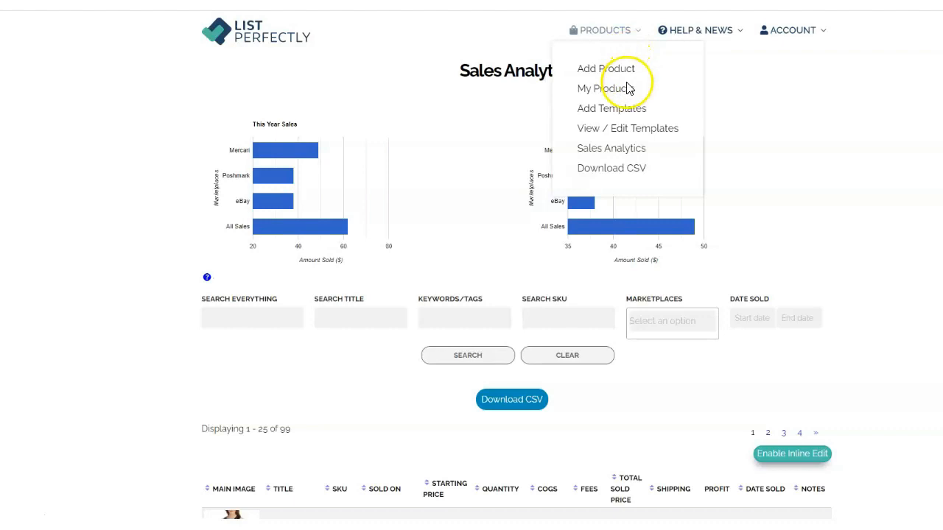
{"action": "left_click", "coordinate": [694, 37]}
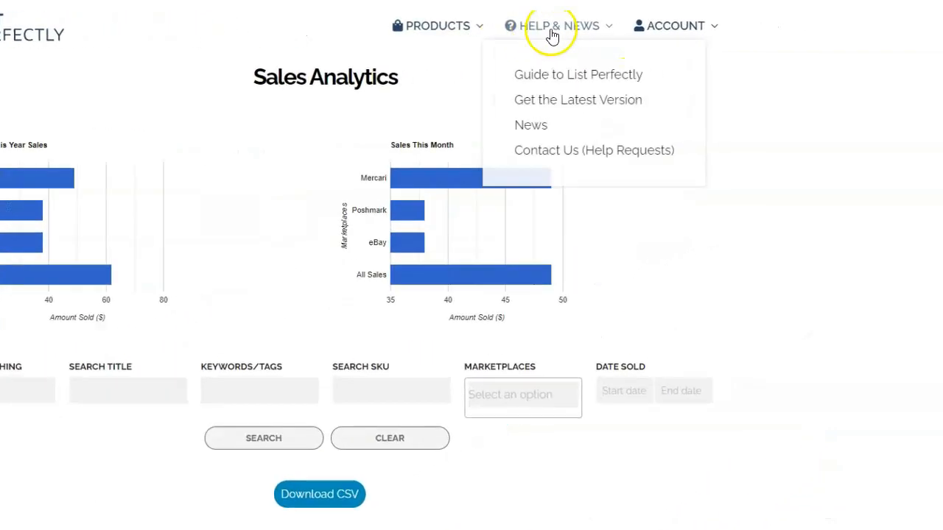
{"action": "left_click", "coordinate": [685, 26]}
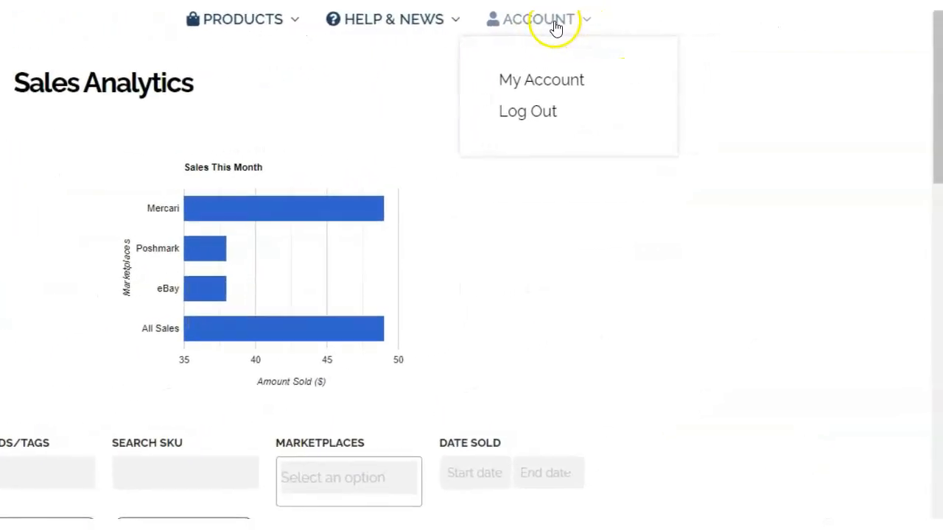
{"action": "left_click", "coordinate": [532, 83]}
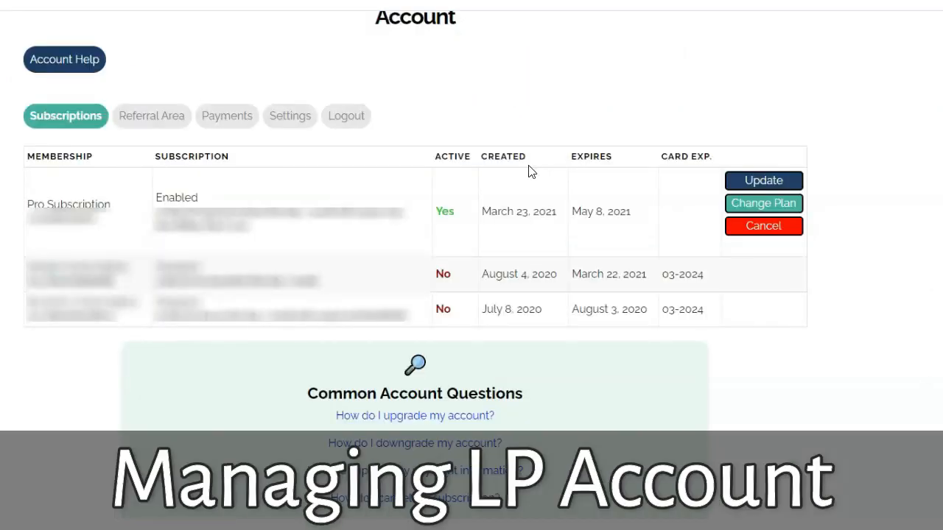
{"action": "left_click", "coordinate": [531, 175]}
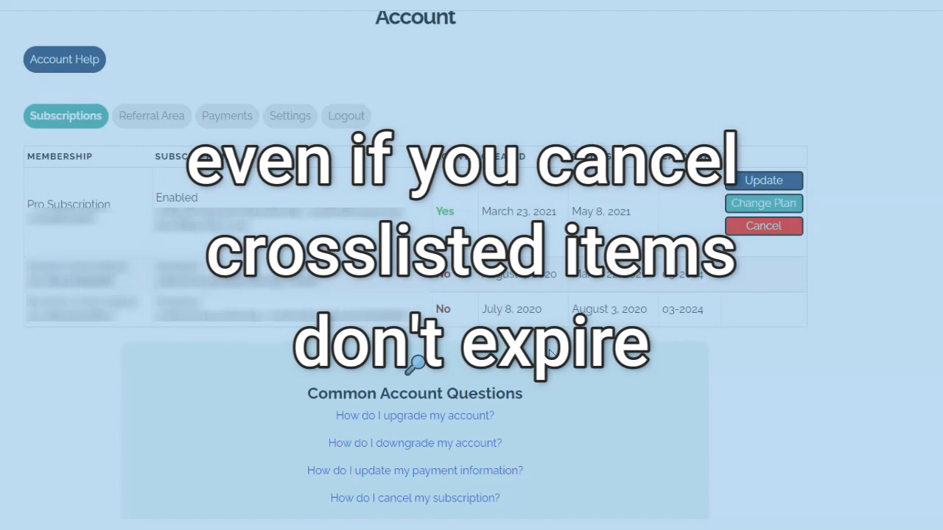
{"action": "scroll", "coordinate": [685, 288], "scroll_direction": "up", "scroll_amount": 1}
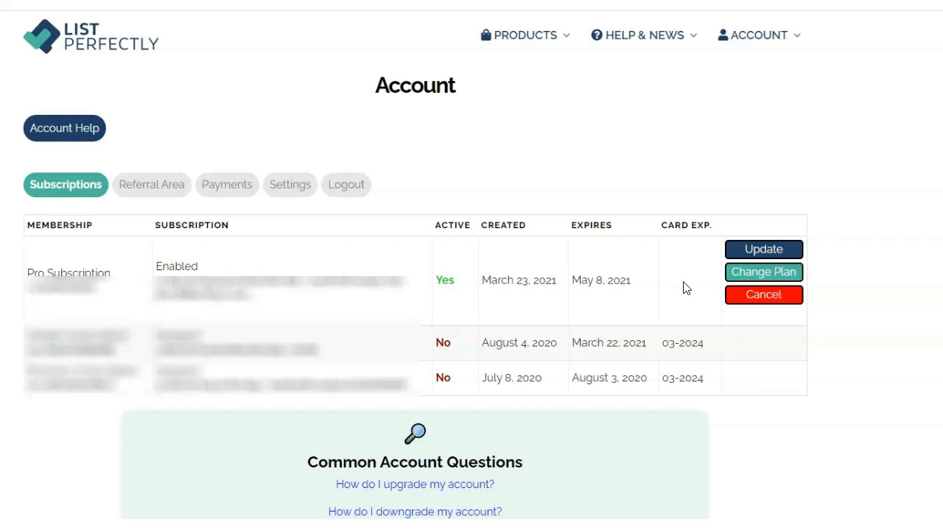
{"action": "left_click", "coordinate": [670, 278]}
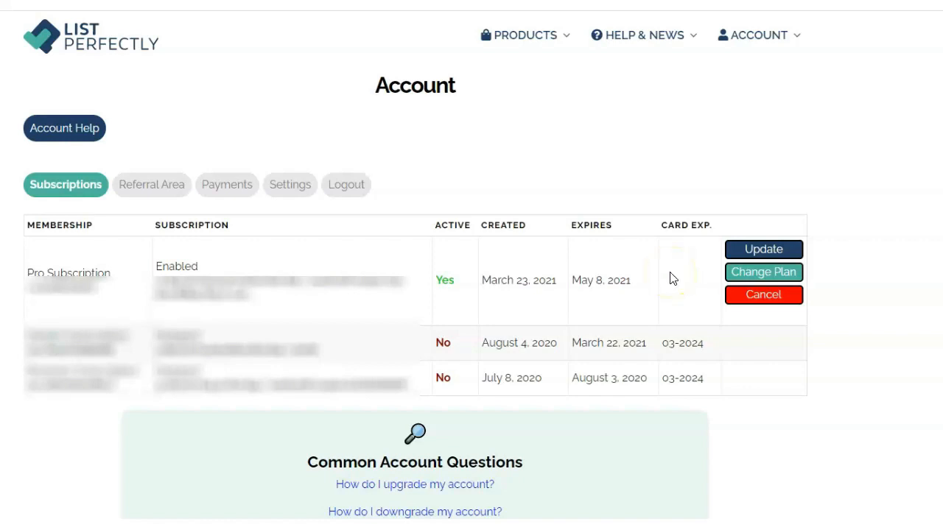